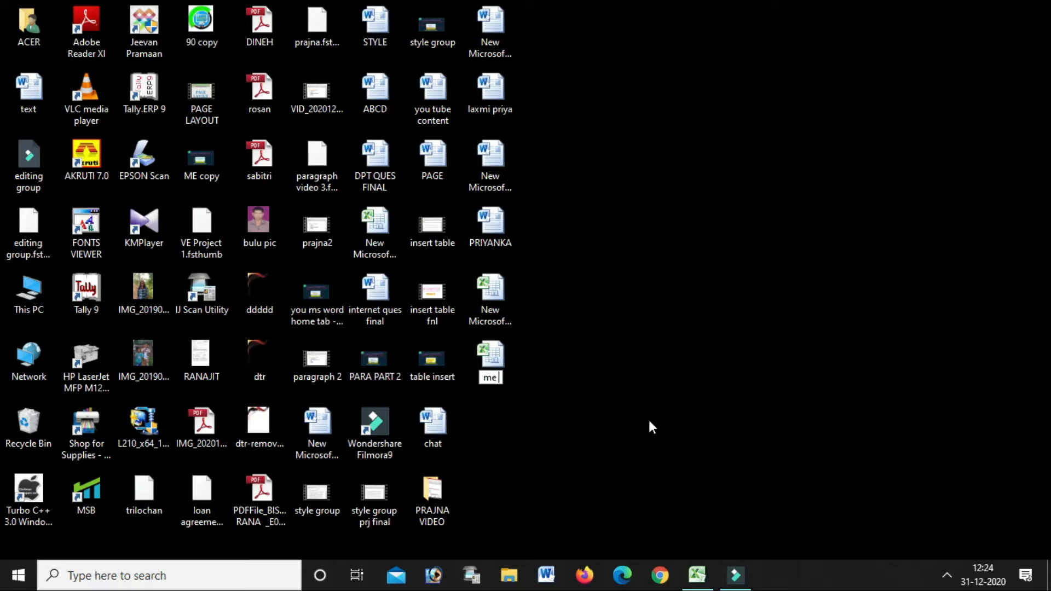
Name the new Excel workbook on the desktop "me computer" and open it with the full ribbon expanded.
type("omputer")
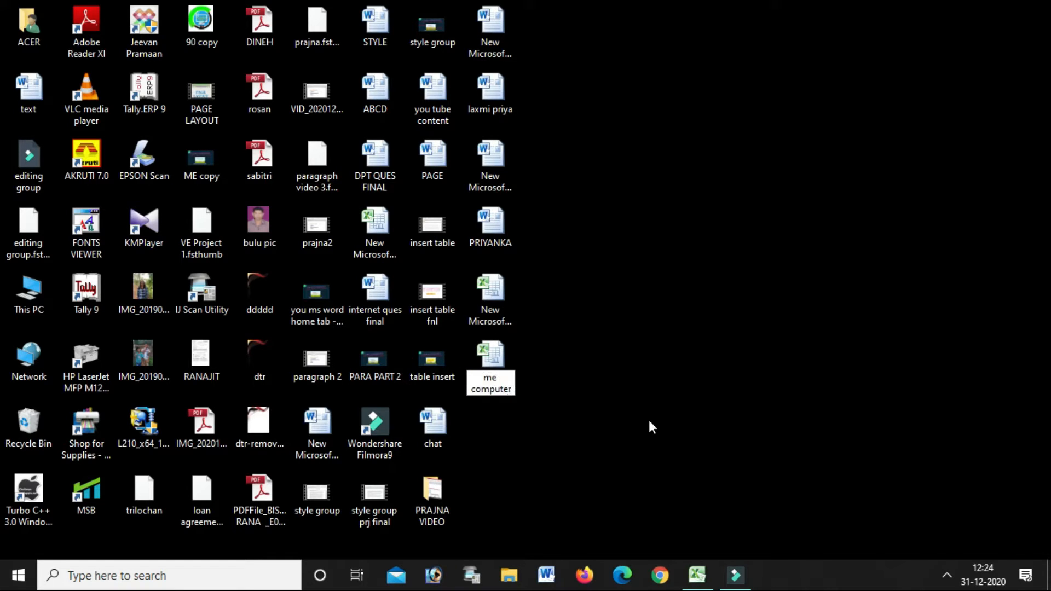
left_click(649, 420)
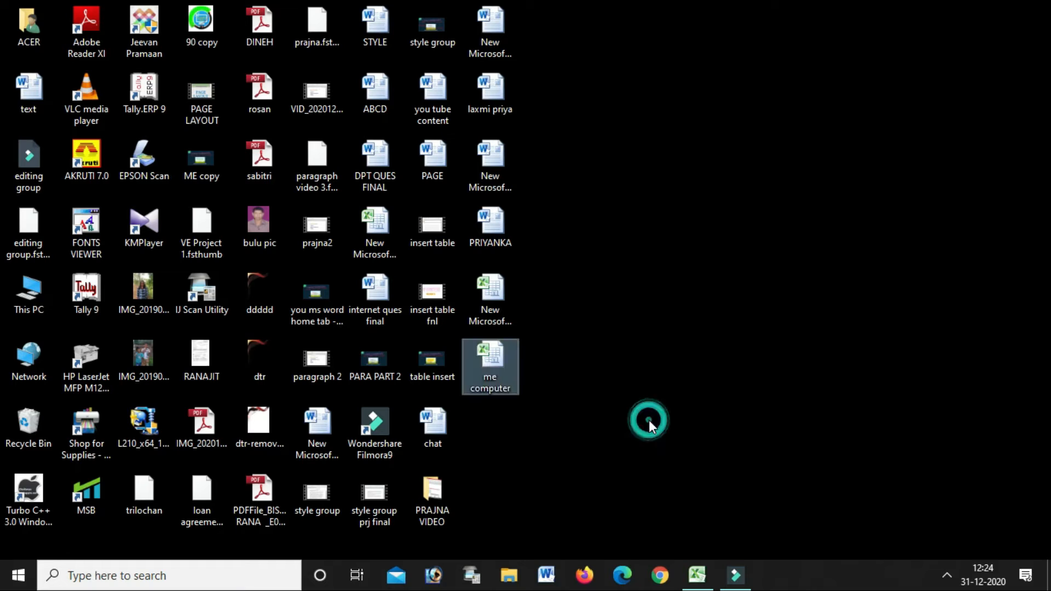
right_click(487, 373)
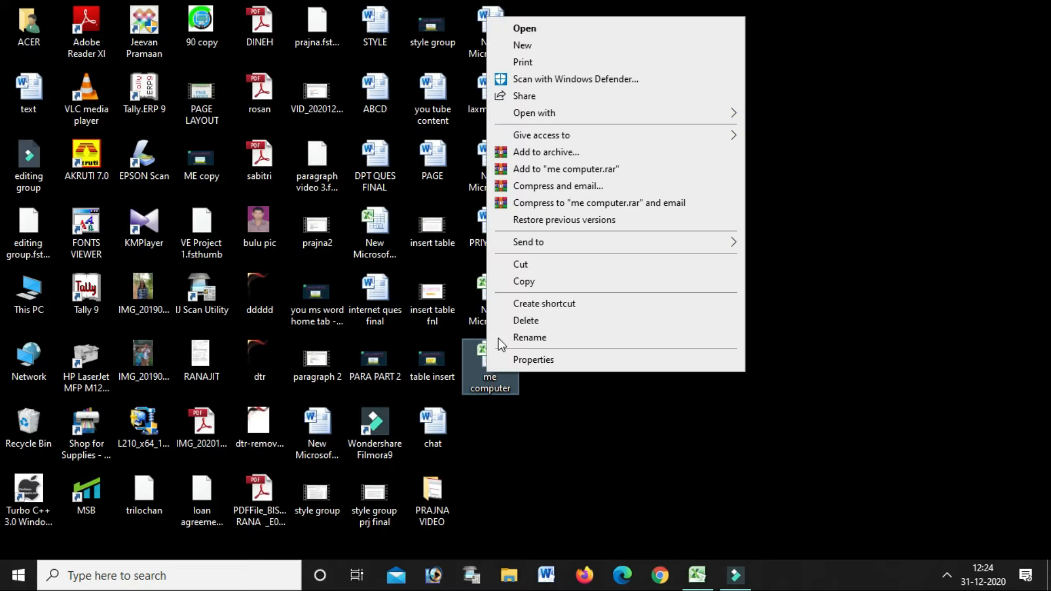
left_click(521, 31)
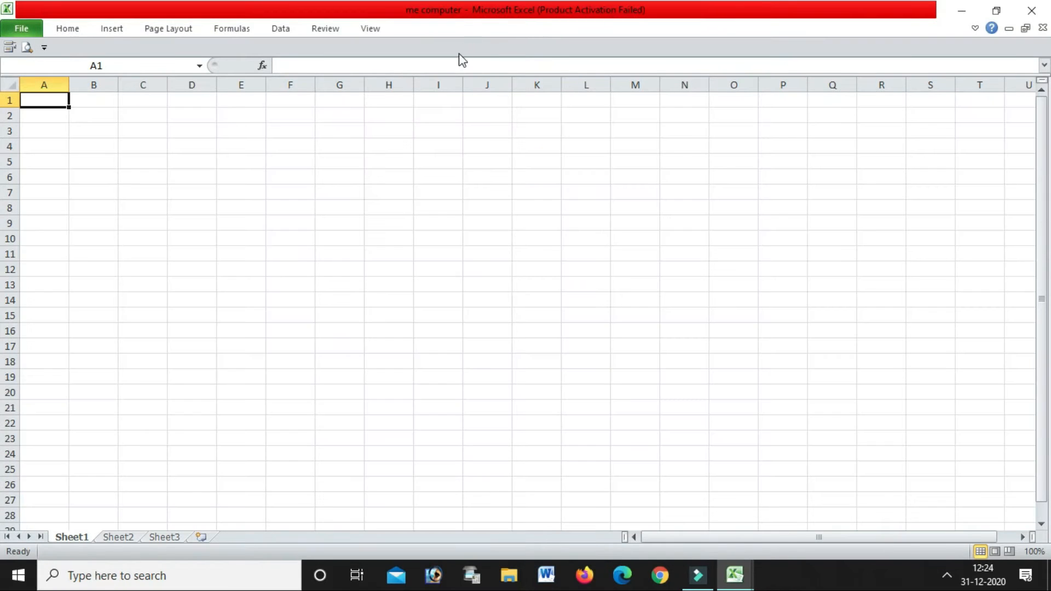
left_click(974, 28)
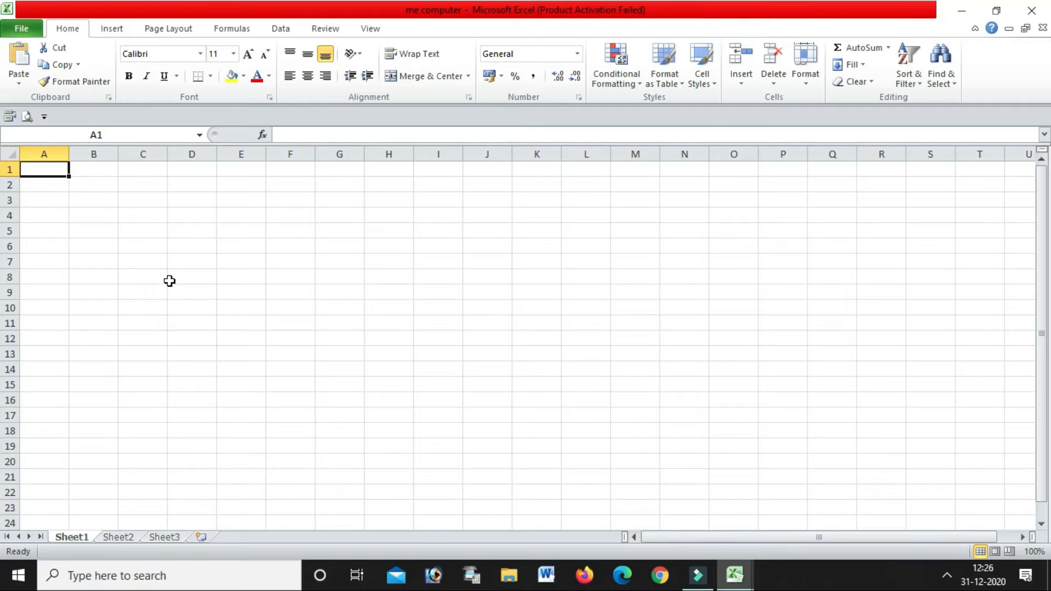
left_click(143, 240)
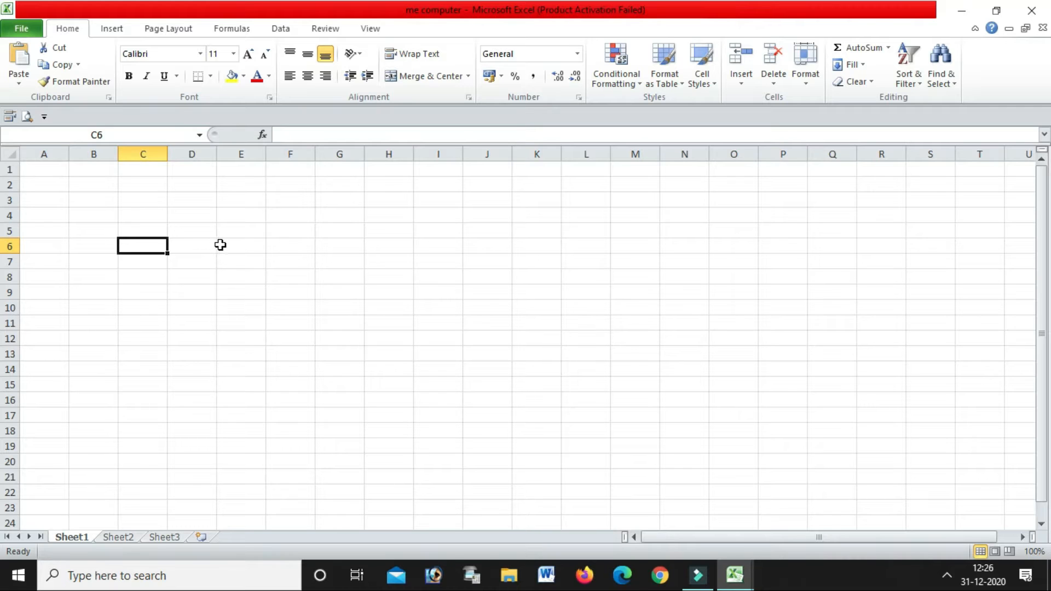
left_click(53, 170)
left_click(173, 233)
Enter the column headings "sl no" in cell A1 and "name" in cell B1.
left_click(52, 168)
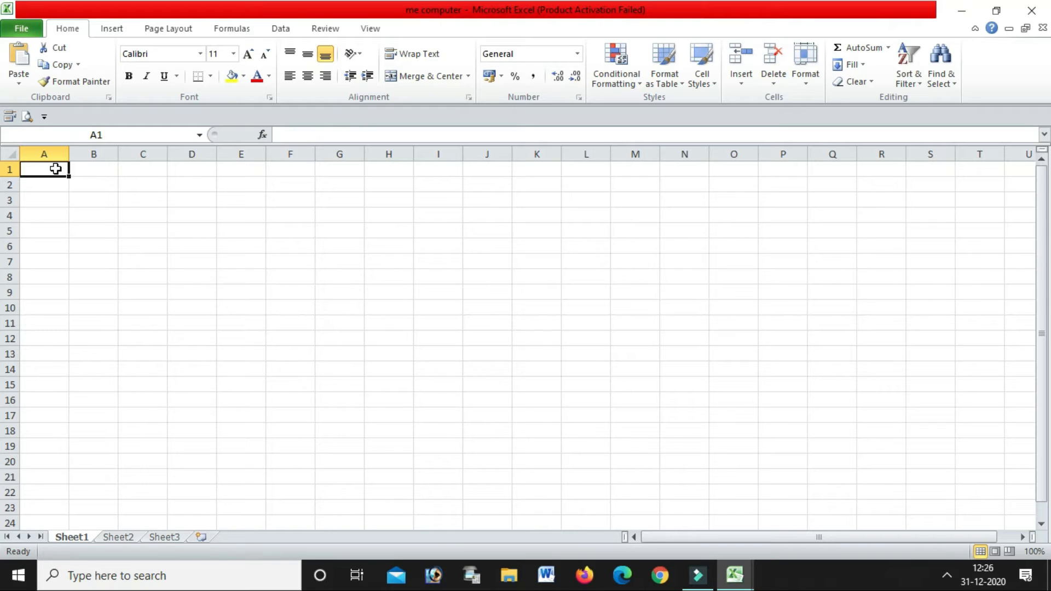
type("sl n")
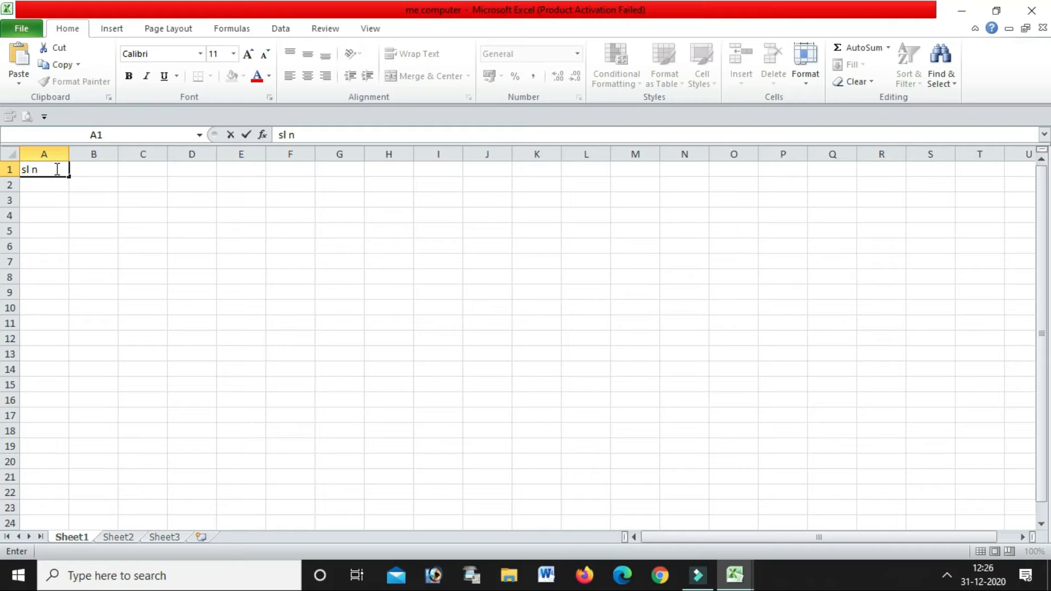
type("o")
key("Tab")
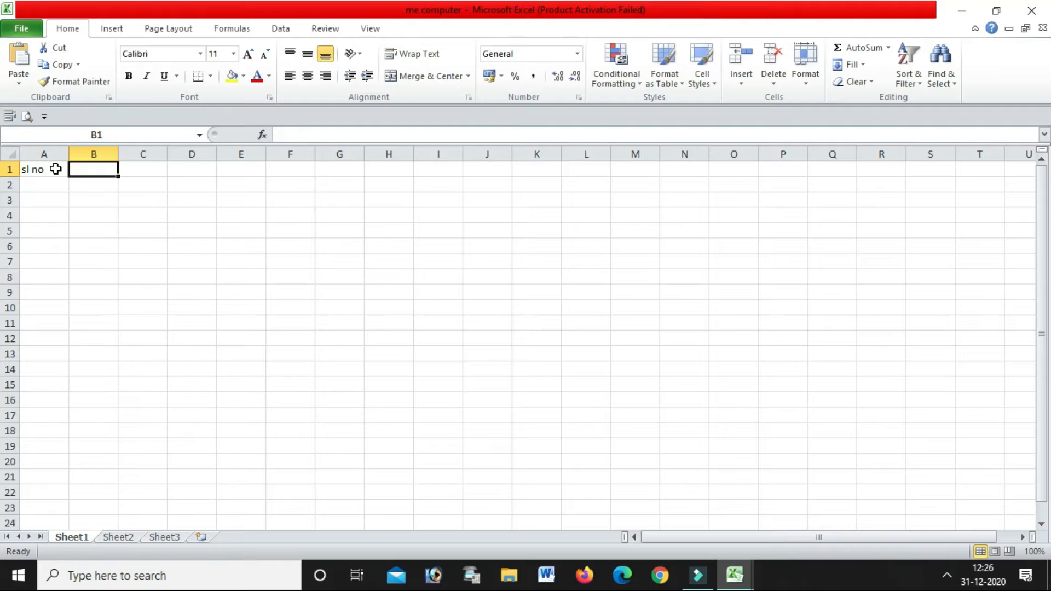
type("name")
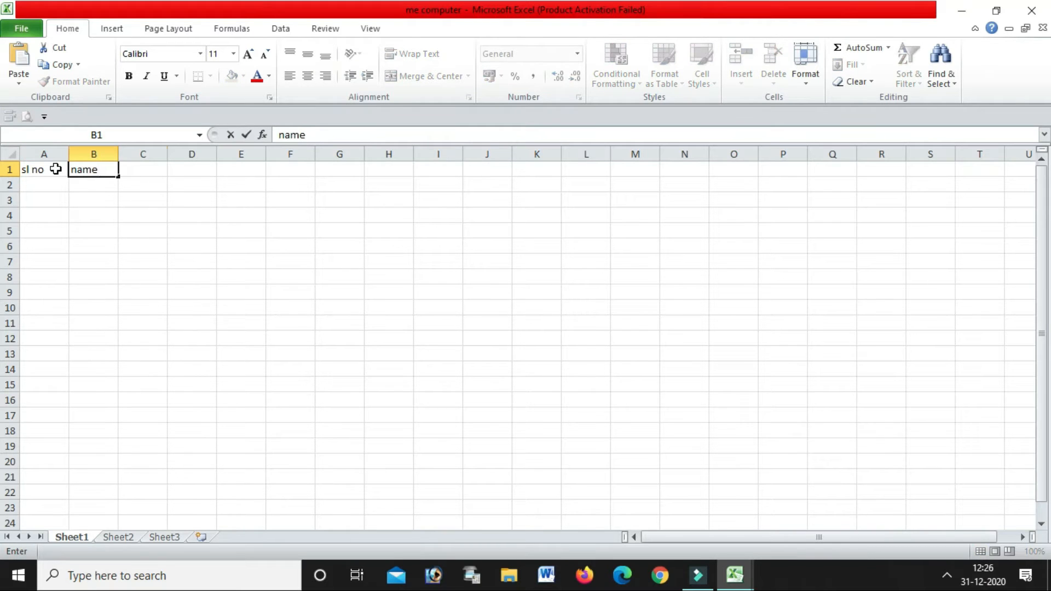
key("Tab")
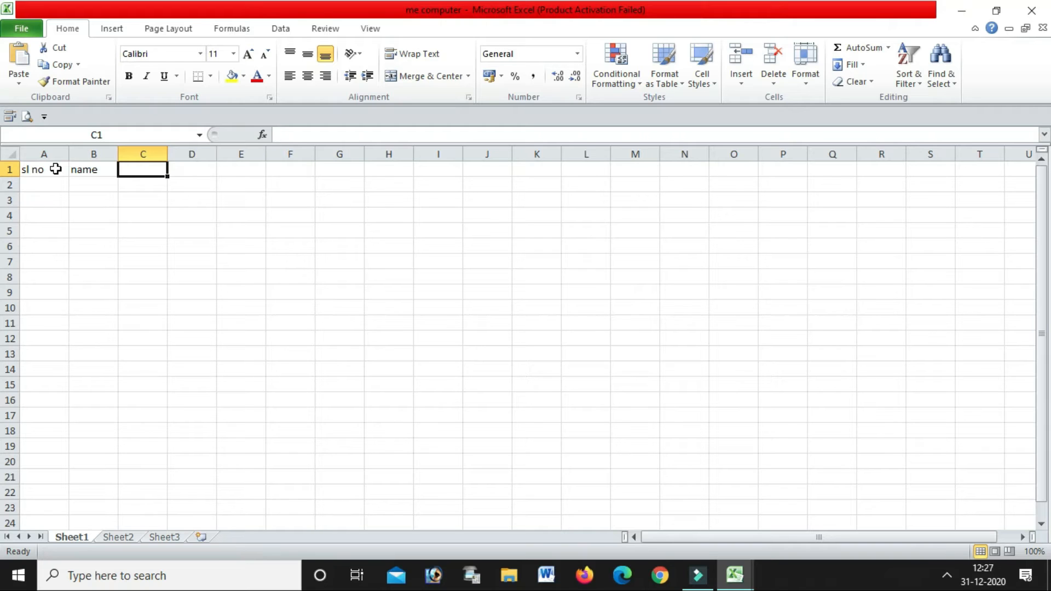
Enter the subject headings "phy", "chem", "math" and "bio" in cells C1 to F1.
type("phy")
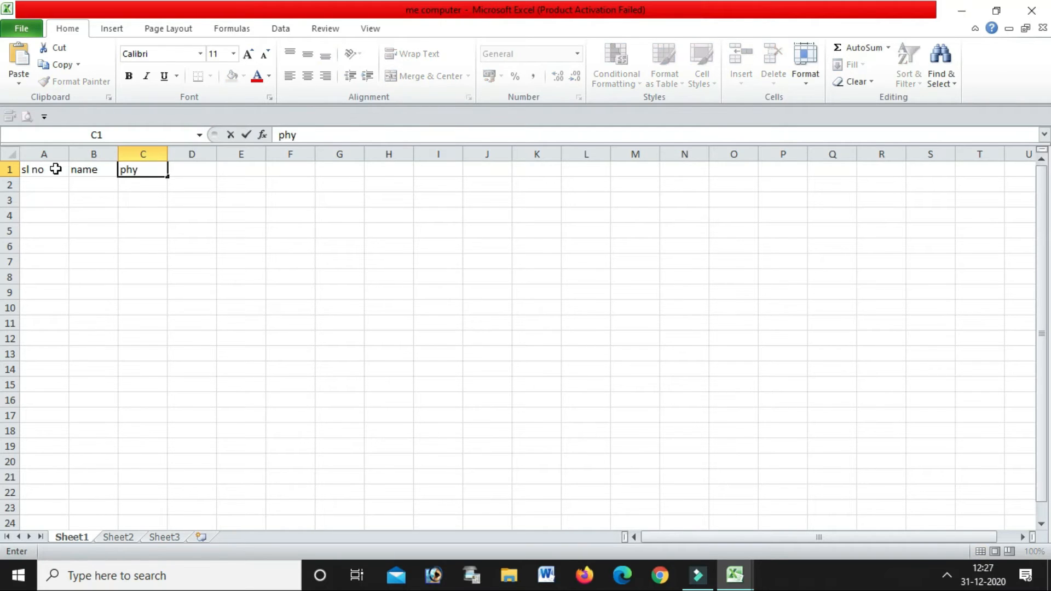
key("Tab")
type("che")
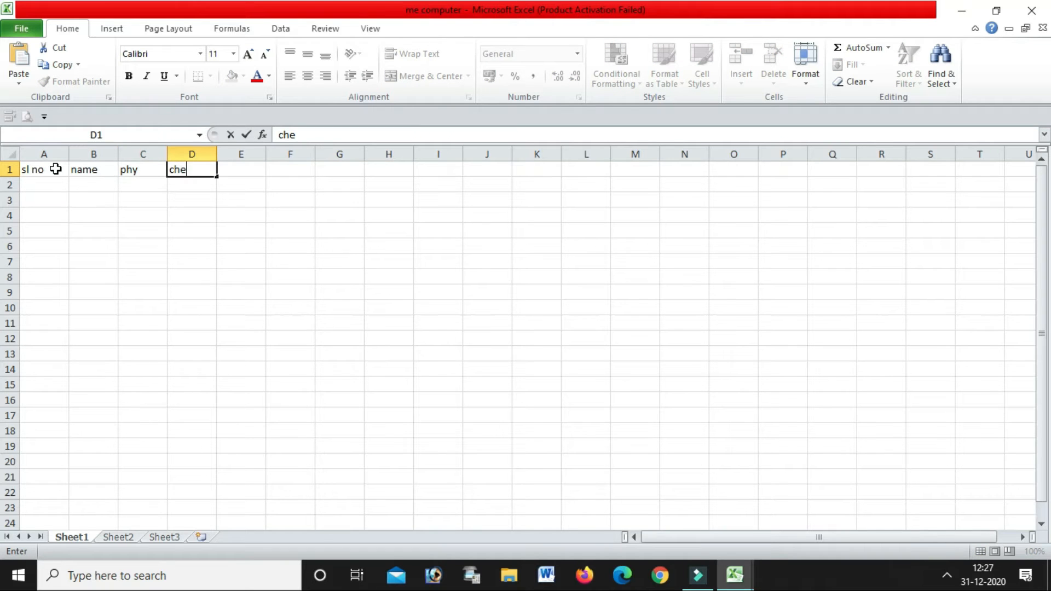
type("m")
key("Tab")
type("m")
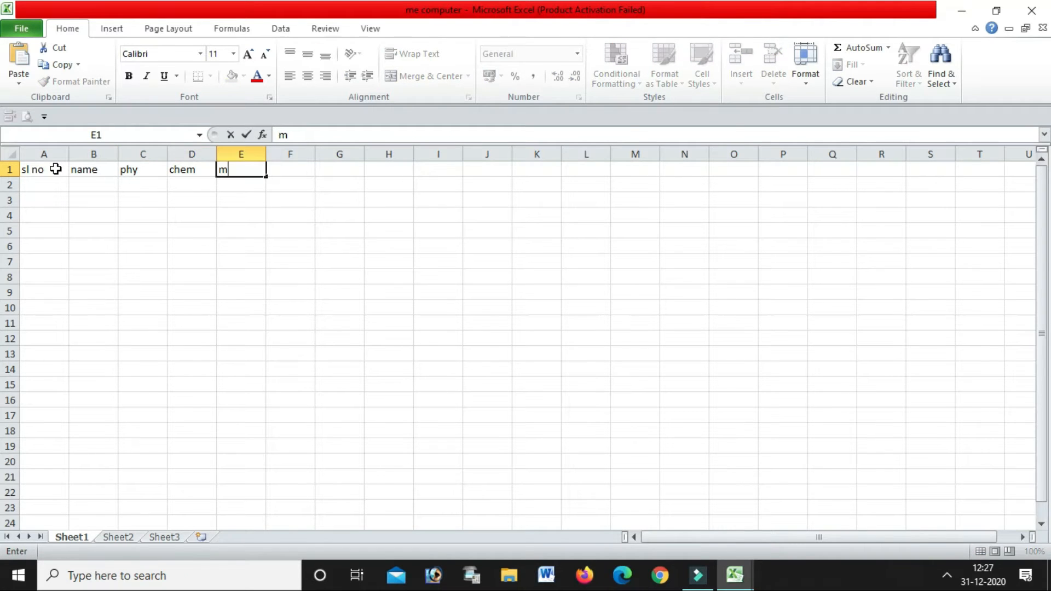
type("ath")
key("Tab")
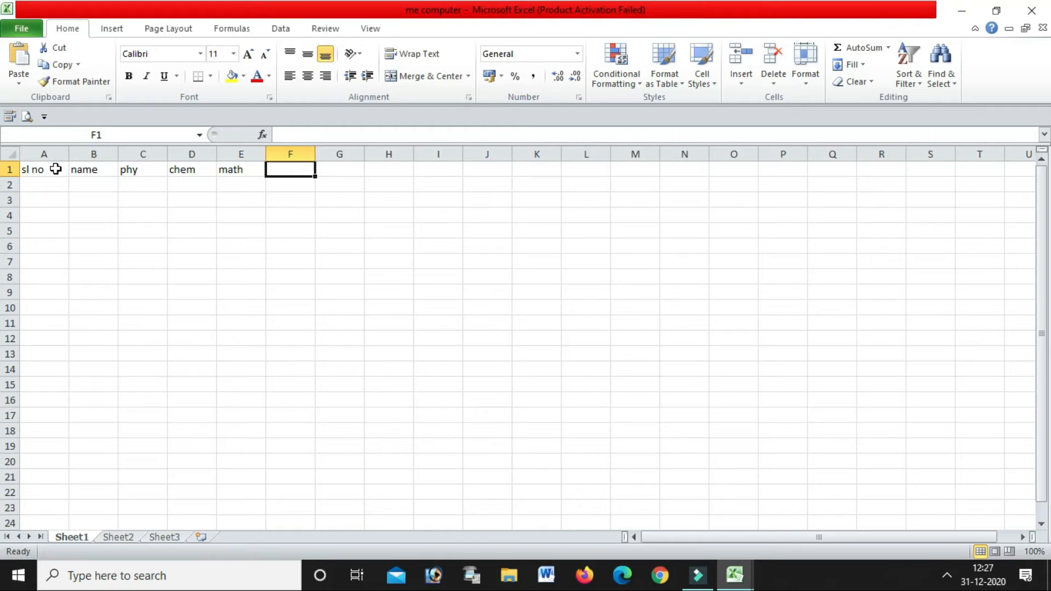
type("bio")
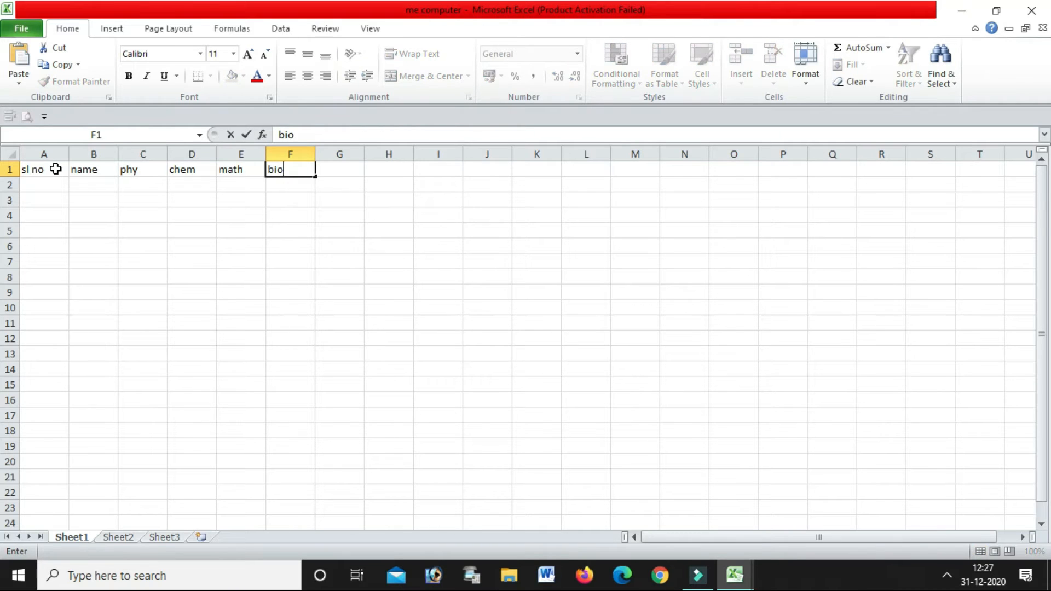
key("Tab")
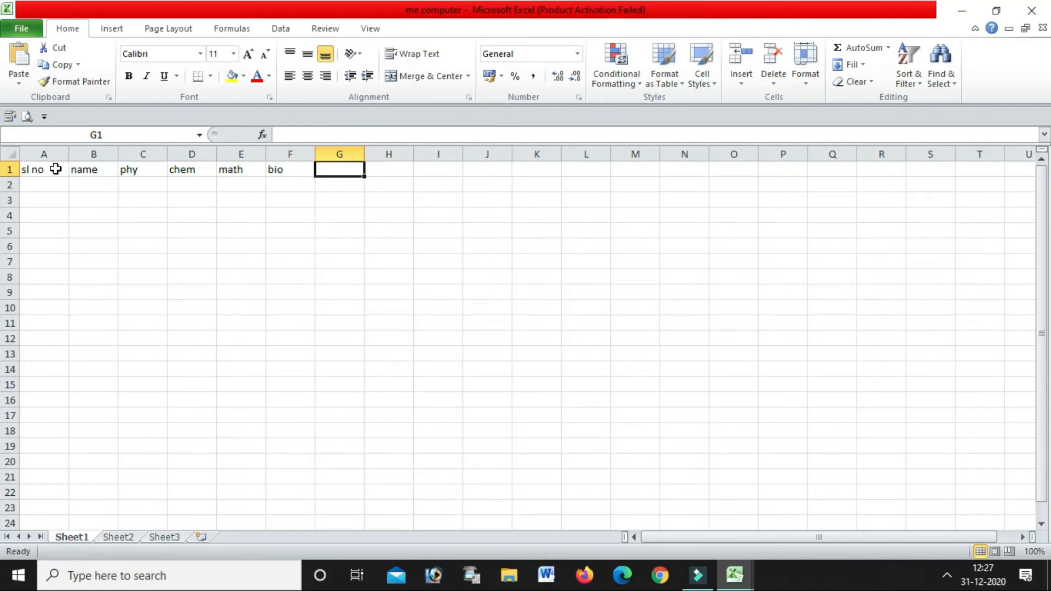
Enter the heading "total" in cell G1 after the subject headings.
type("toa")
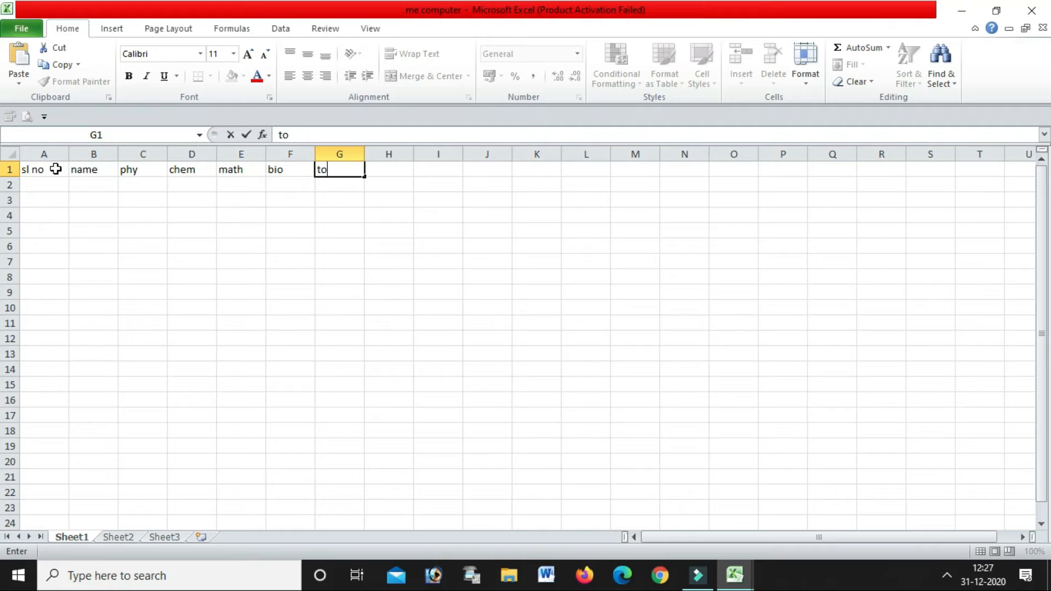
key("BackSpace")
type("tal")
left_click(471, 402)
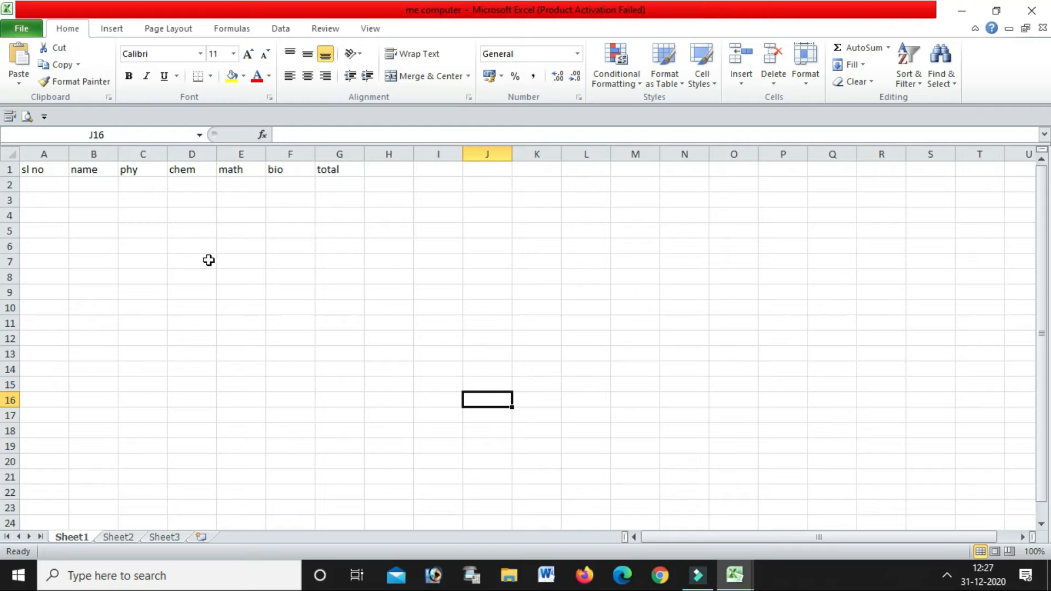
left_click(9, 168)
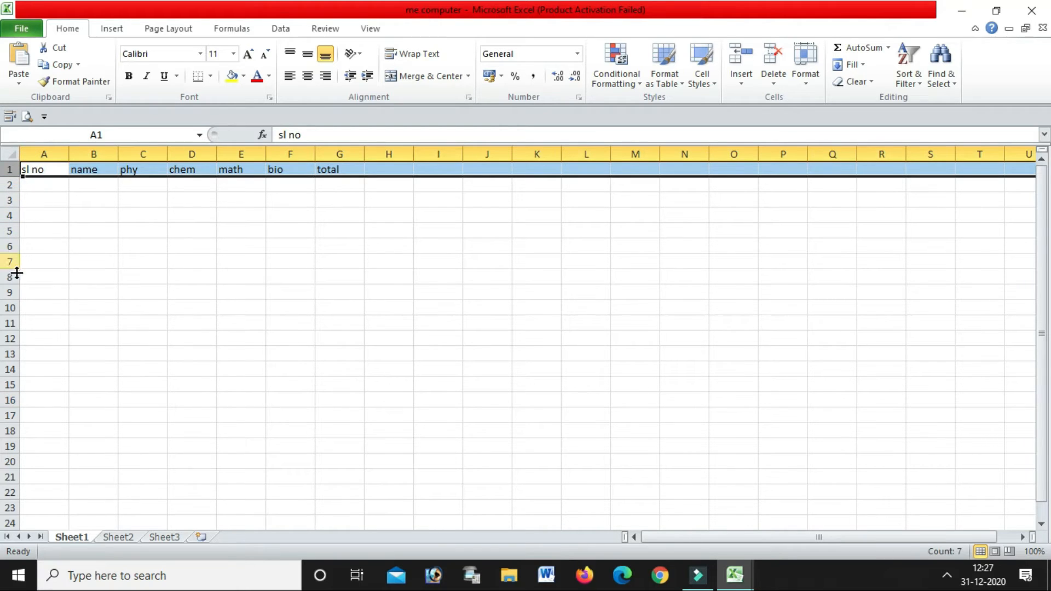
left_click(110, 241)
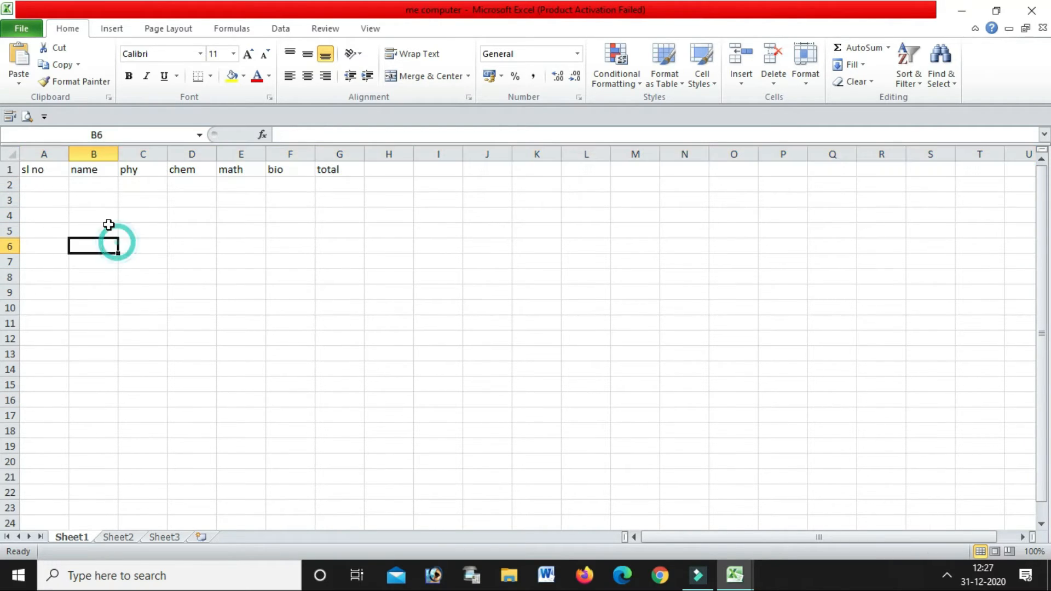
left_click(50, 154)
left_click(87, 155)
left_click(131, 169)
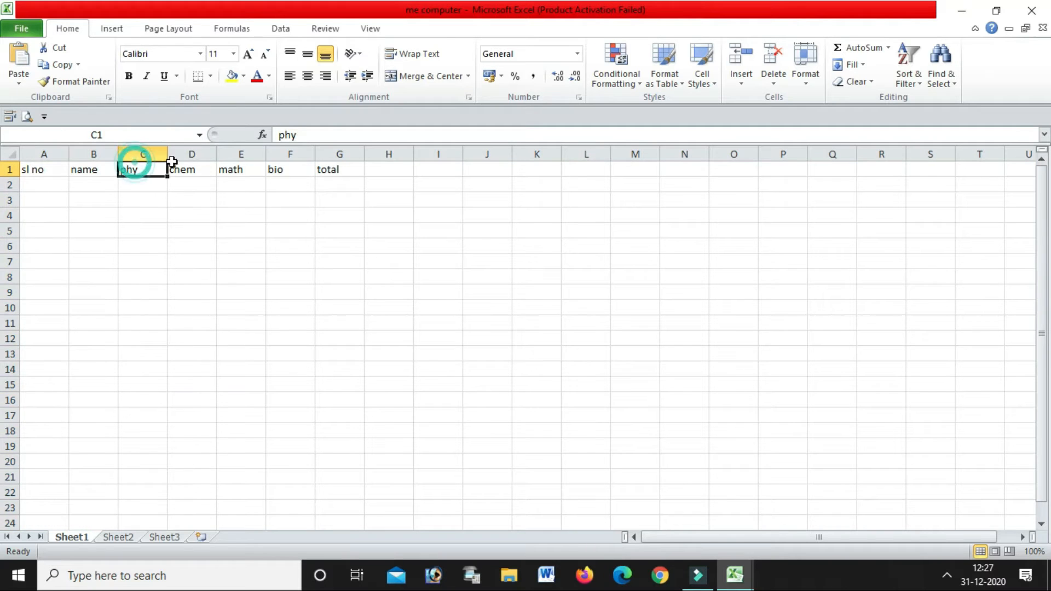
left_click(189, 154)
left_click(290, 288)
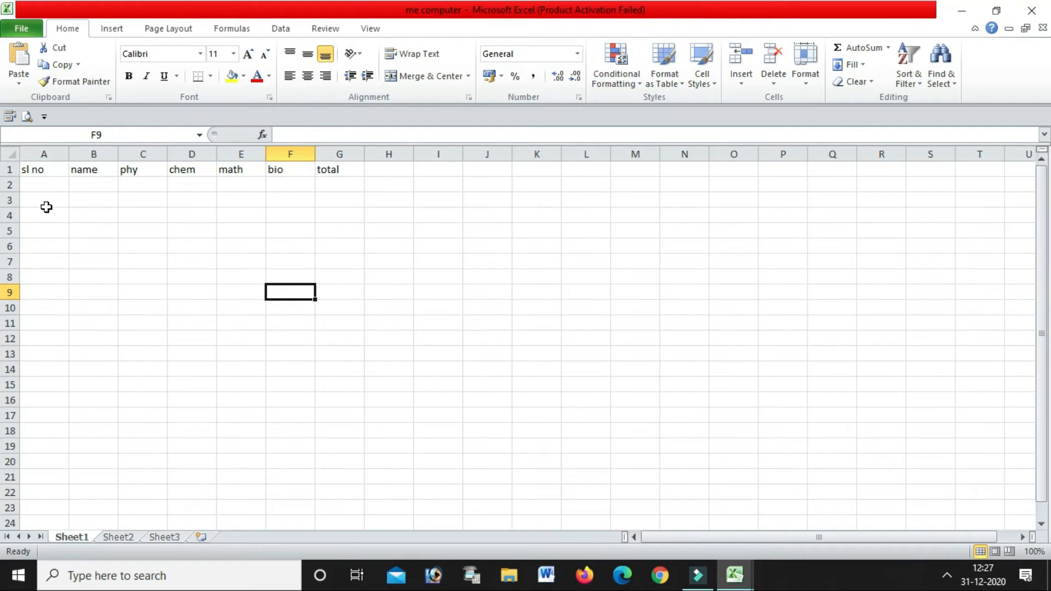
Enter the first two serial numbers, 1 in cell A2 and 2 in cell A3.
left_click(47, 184)
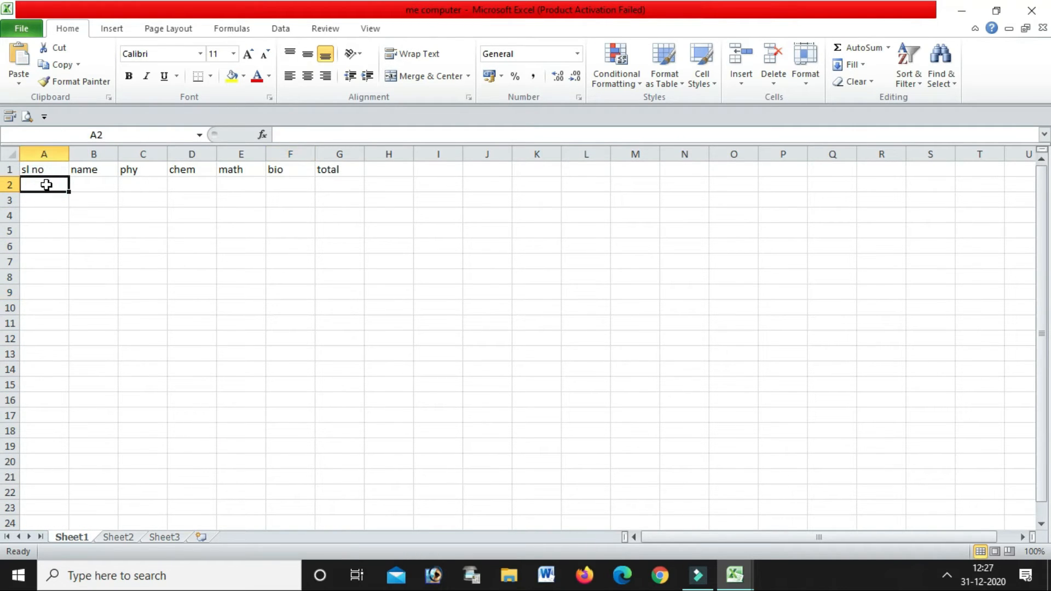
type("1")
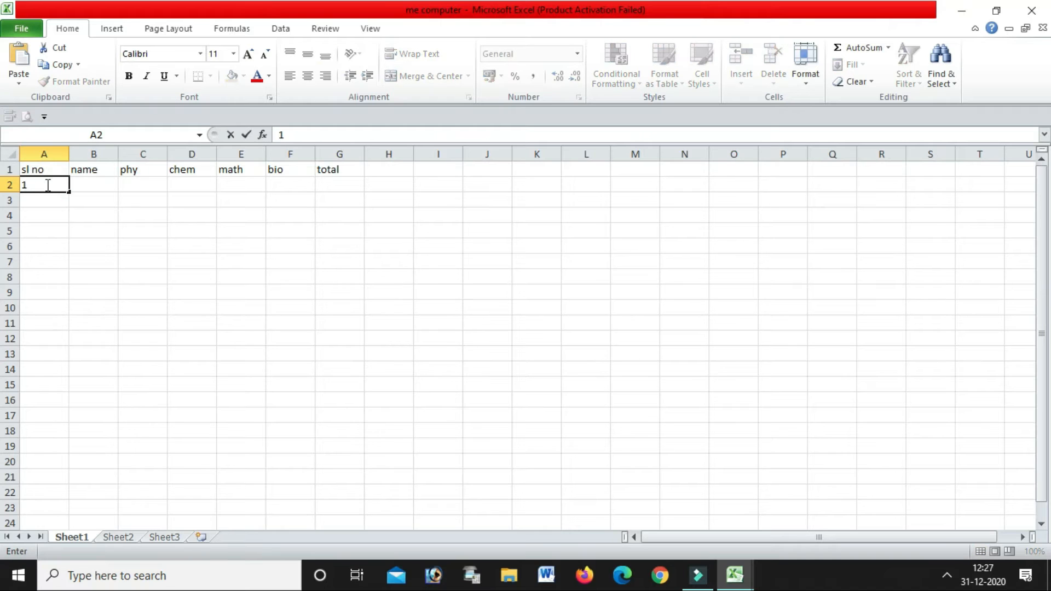
left_click(47, 200)
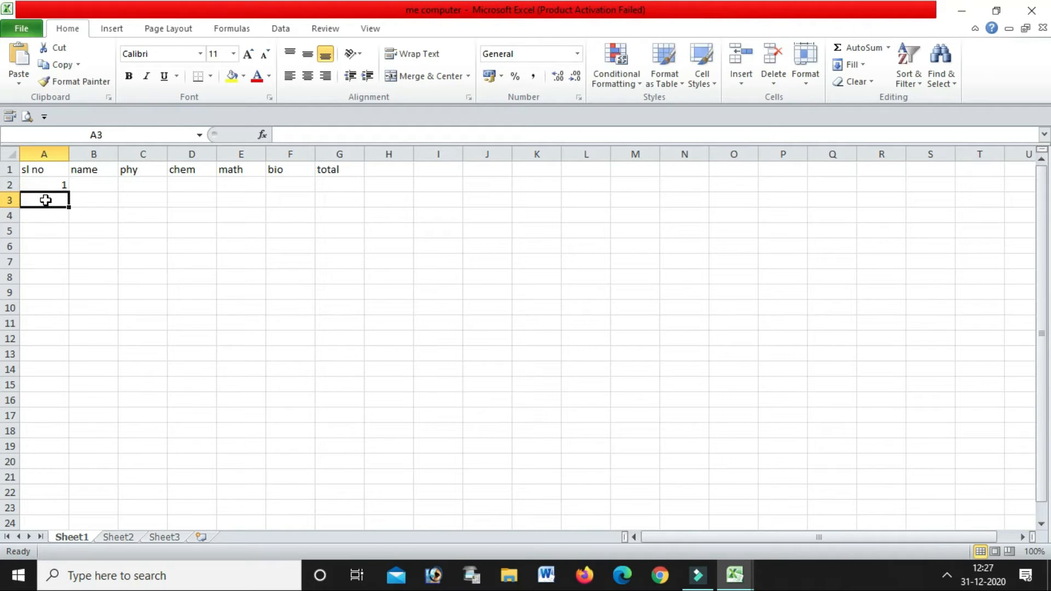
type("2")
left_click(140, 221)
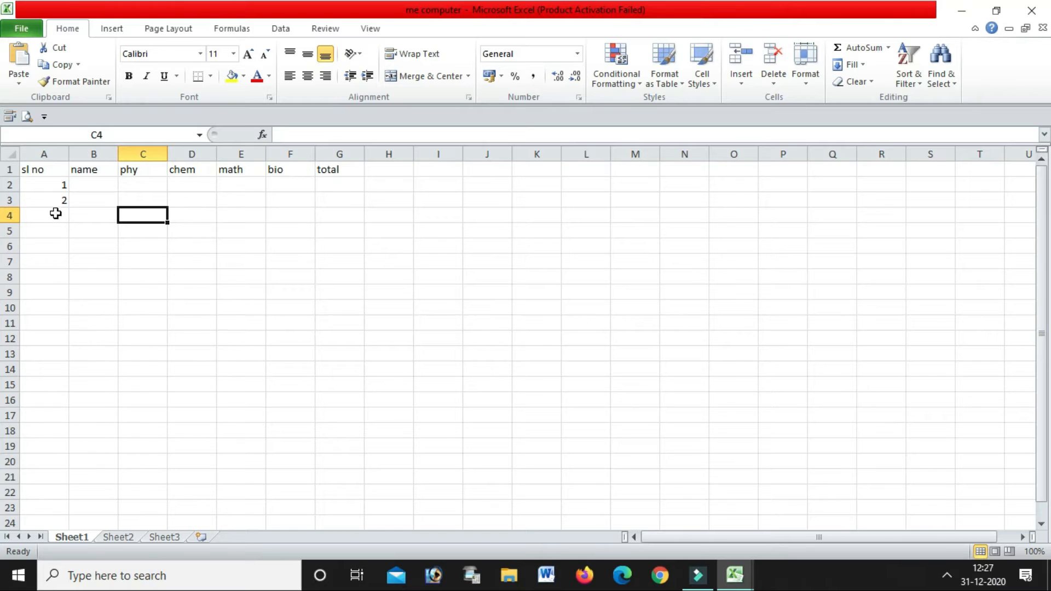
Extend the serial number series from A2:A3 down to 22 in cell A23 with AutoFill.
left_click(51, 184)
left_click_drag(51, 183, 57, 201)
left_click(93, 237)
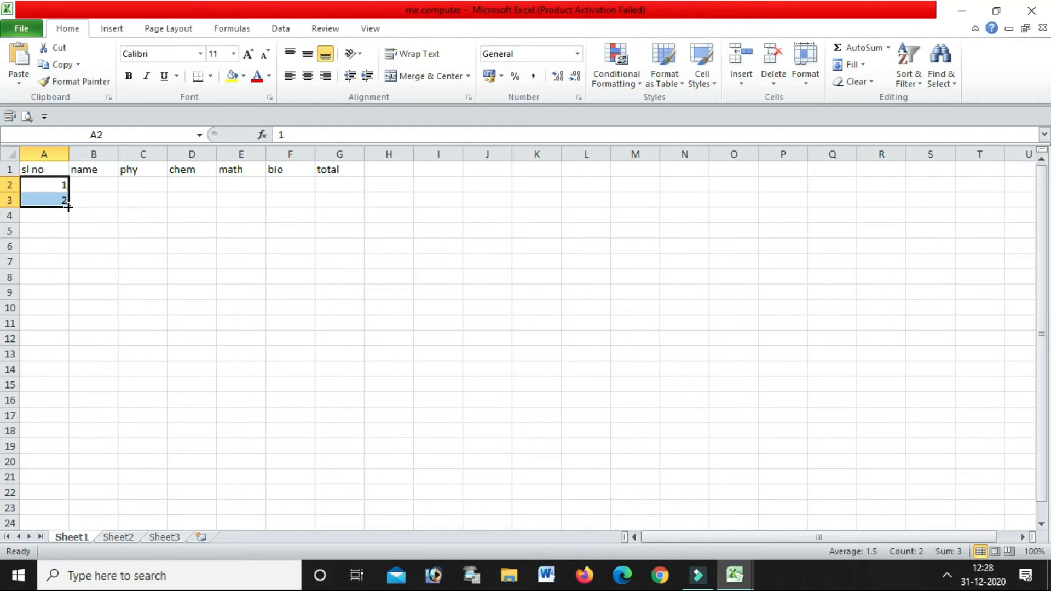
left_click_drag(68, 205, 104, 515)
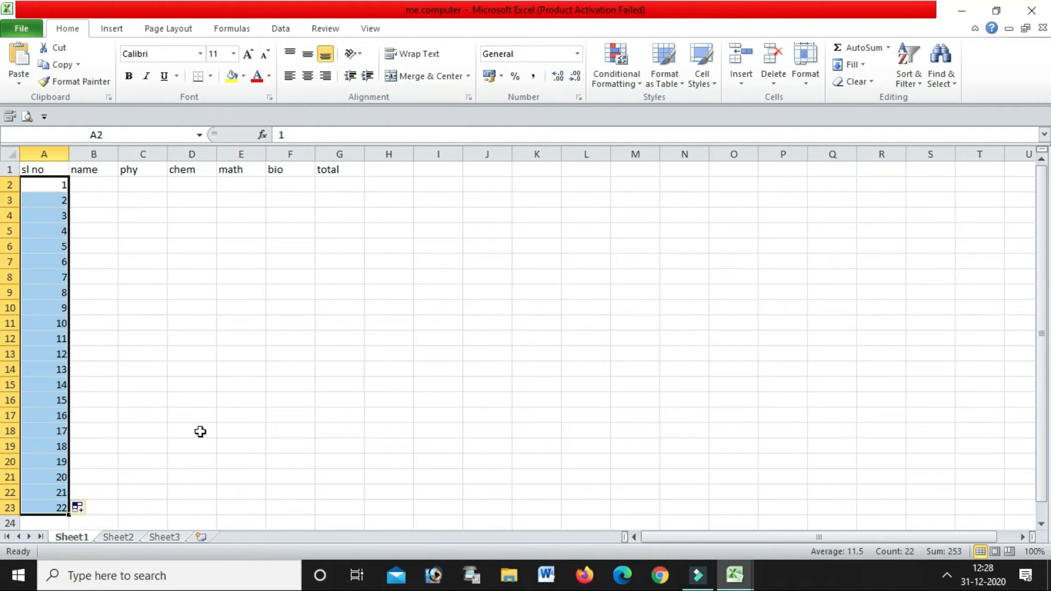
left_click(191, 414)
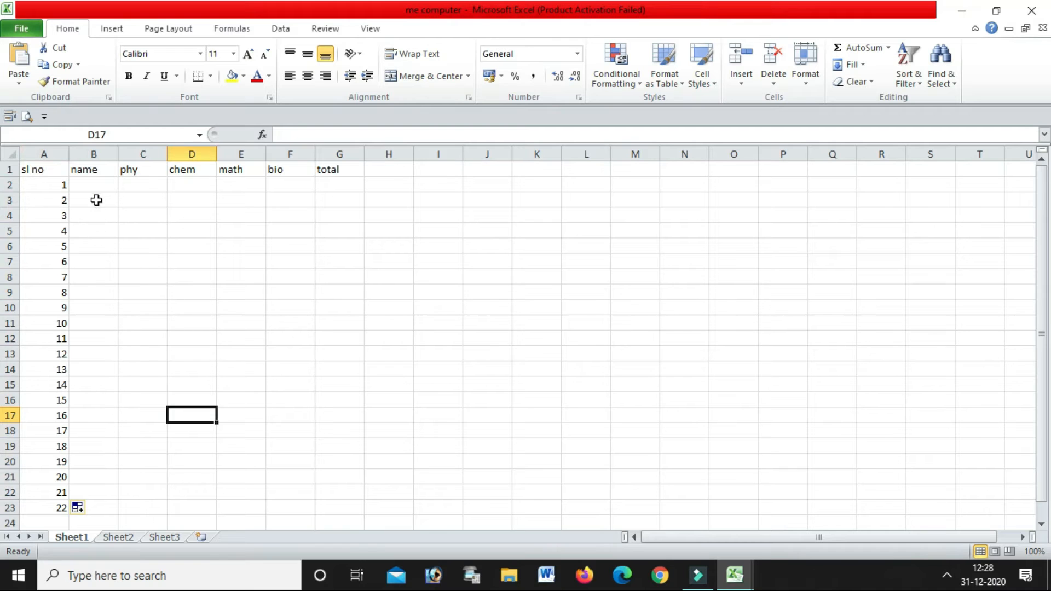
Enter the capital-letter student names A, B, C and D in cells B2 to B5.
left_click(96, 183)
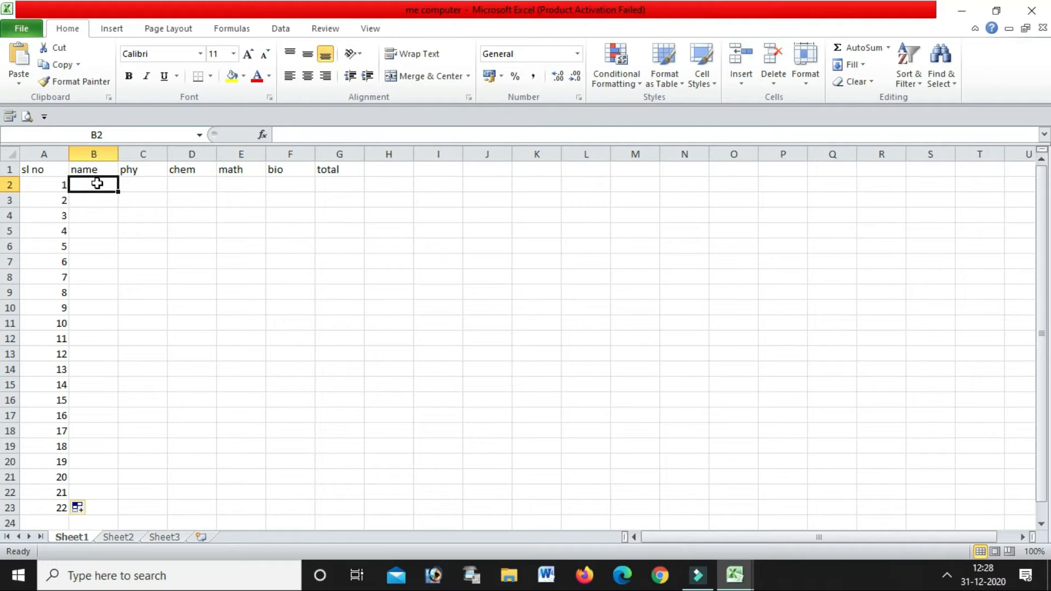
type("a")
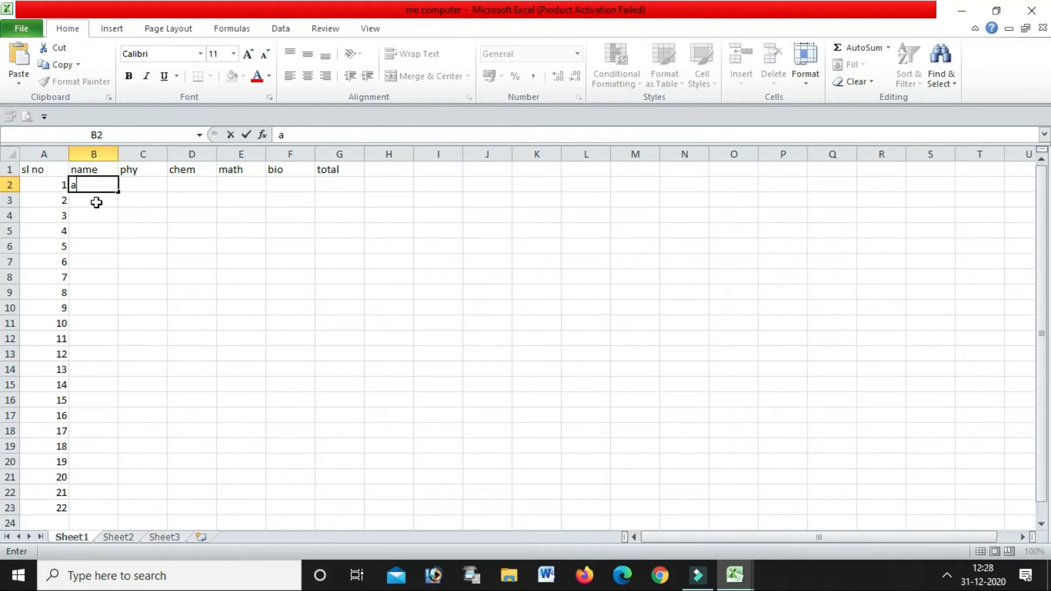
left_click(109, 212)
left_click(109, 185)
key("BackSpace")
type("A")
left_click(93, 201)
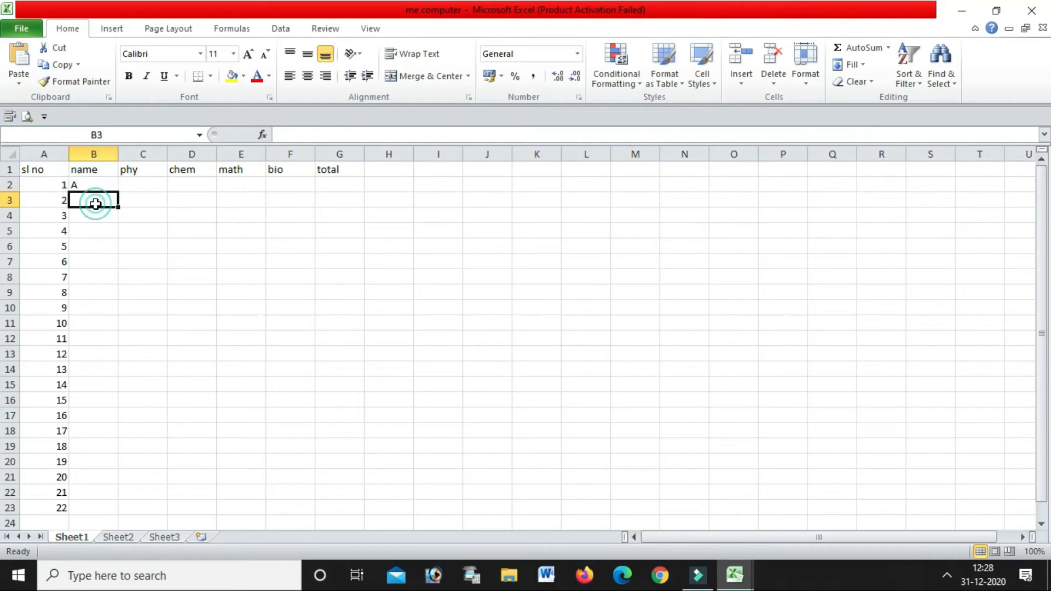
type("B")
left_click(83, 215)
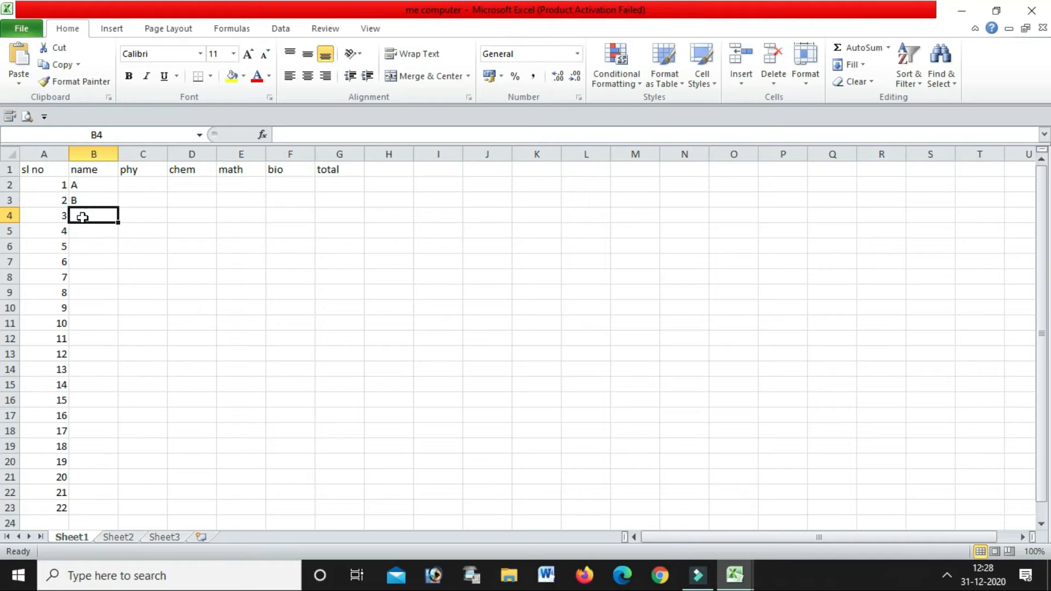
type("C")
left_click(84, 229)
type("D")
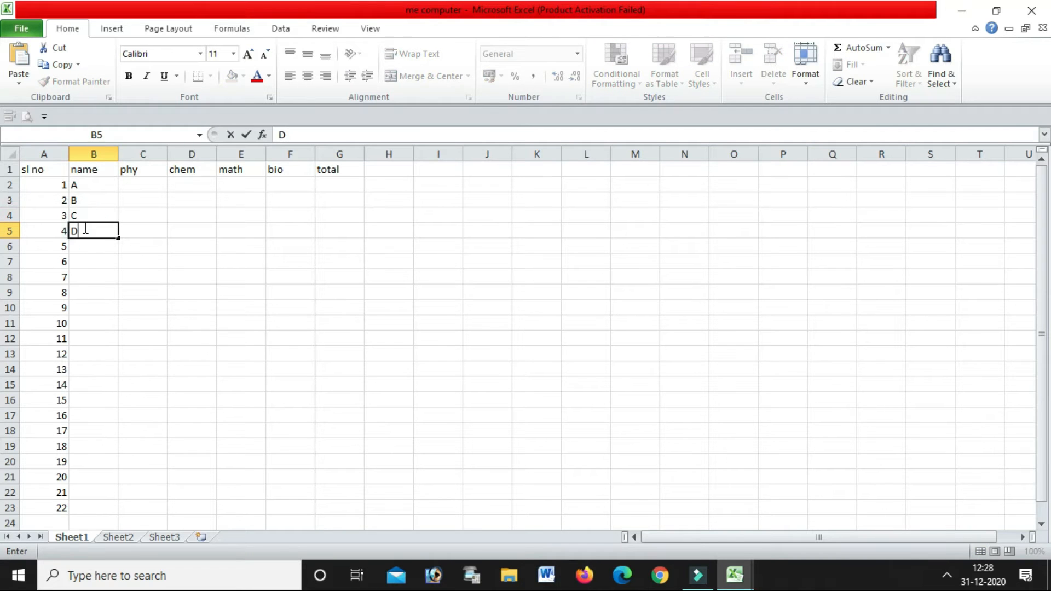
Continue the name column with E, F, G, H and I in cells B6 to B10.
left_click(94, 246)
type("E")
left_click(94, 265)
type("F")
left_click(94, 277)
type("G")
left_click(92, 290)
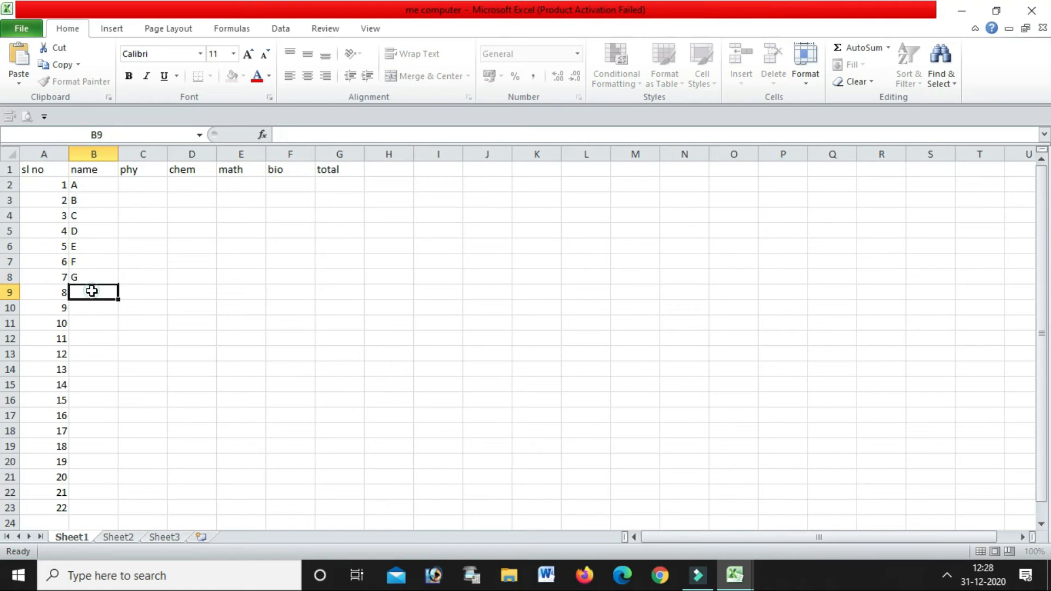
type("H")
left_click(92, 309)
type("I")
Fill in the remaining names J, K, L, M and N in cells B11 to B15.
left_click(101, 330)
type("J")
left_click(102, 335)
type("K")
left_click(104, 354)
type("L")
left_click(108, 359)
left_click(109, 369)
type("M")
left_click(101, 387)
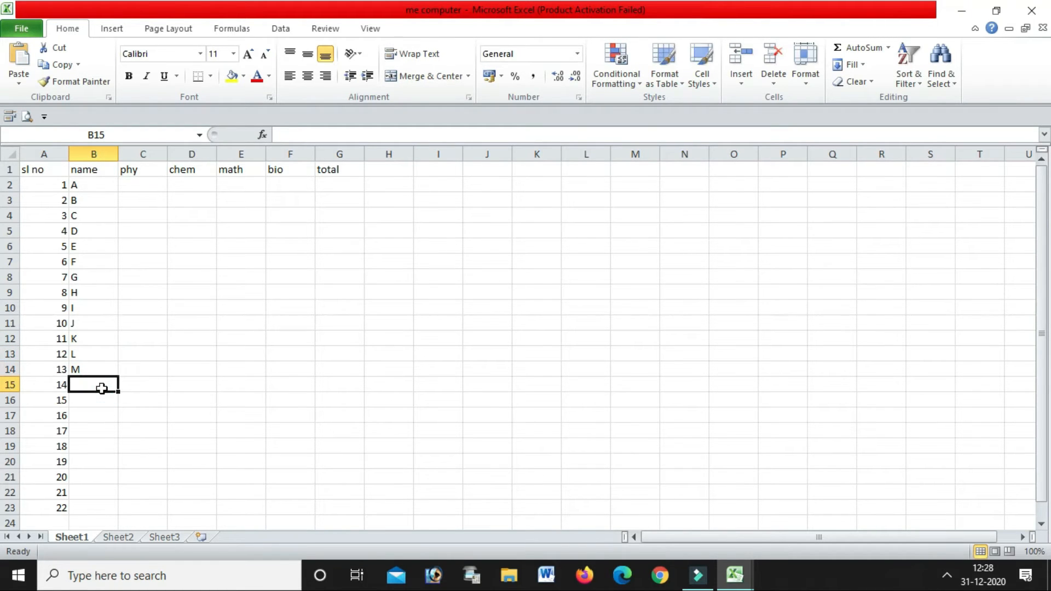
type("N")
Enter the physics marks 78, 45, 45 and 65 in cells C2 to C5.
left_click(151, 179)
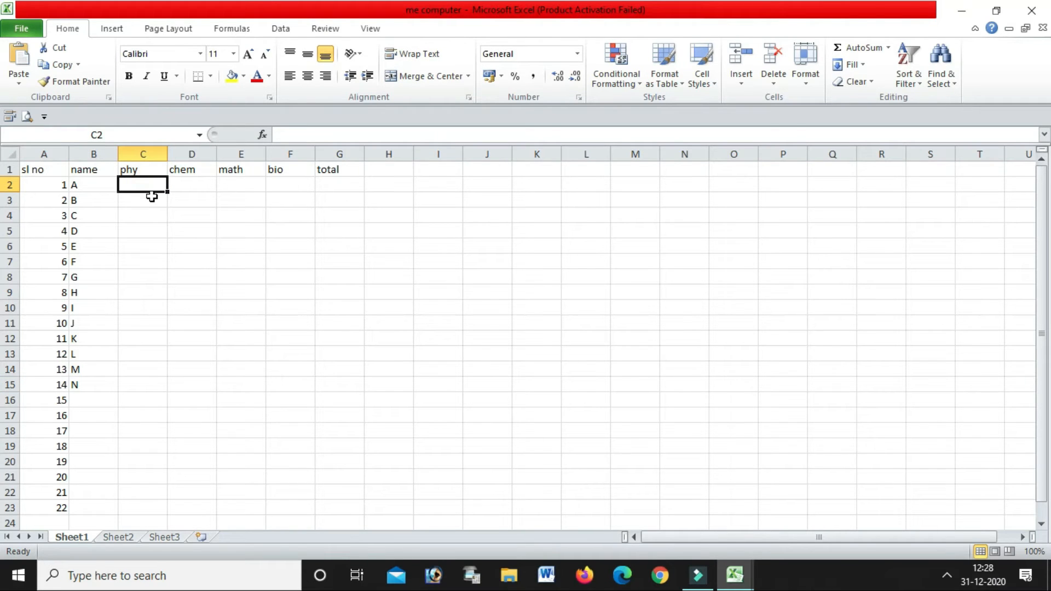
type("78")
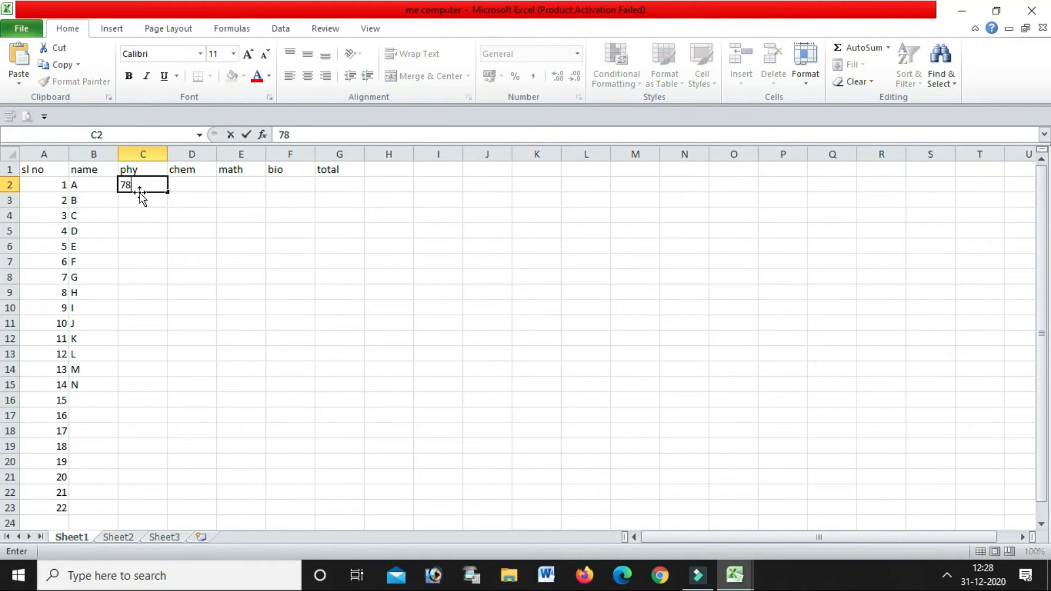
left_click(152, 199)
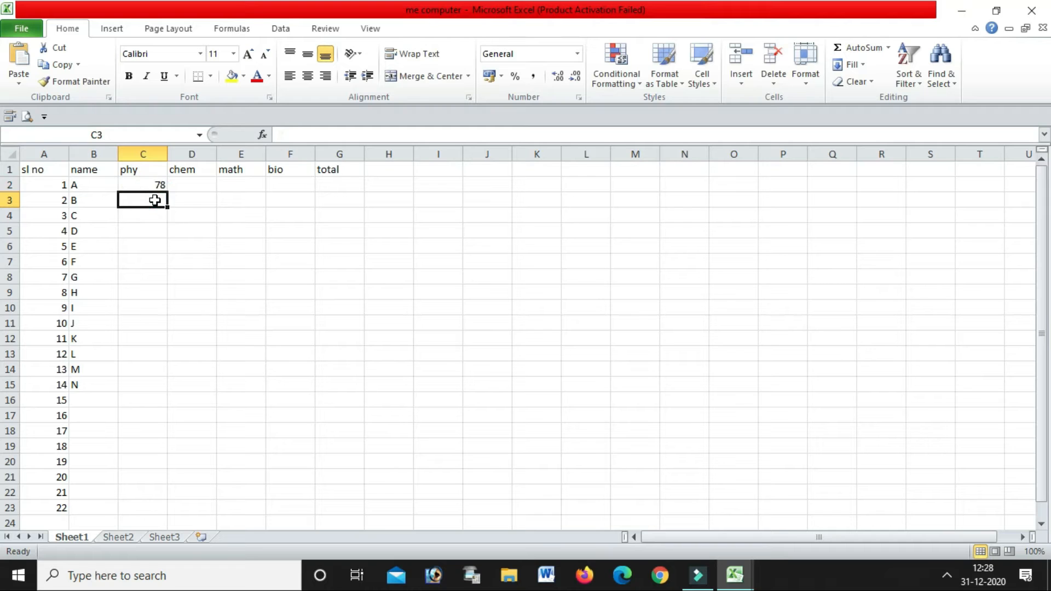
type("45")
left_click(156, 219)
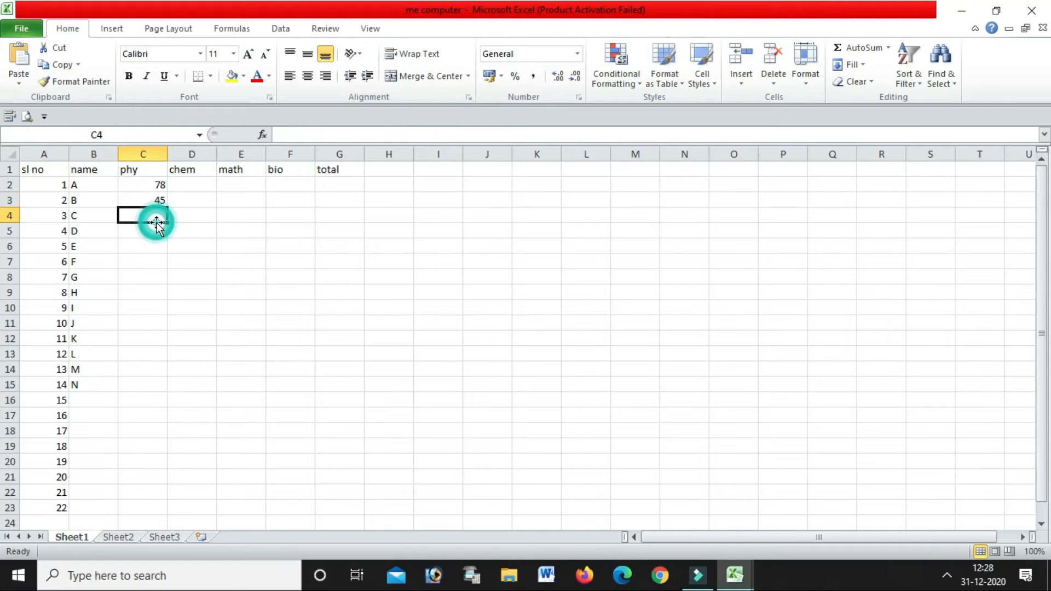
type("45")
key("Return")
type("65")
key("Return")
Enter the physics marks 78, 78, 95 and 45 in cells C6 to C9.
type("78")
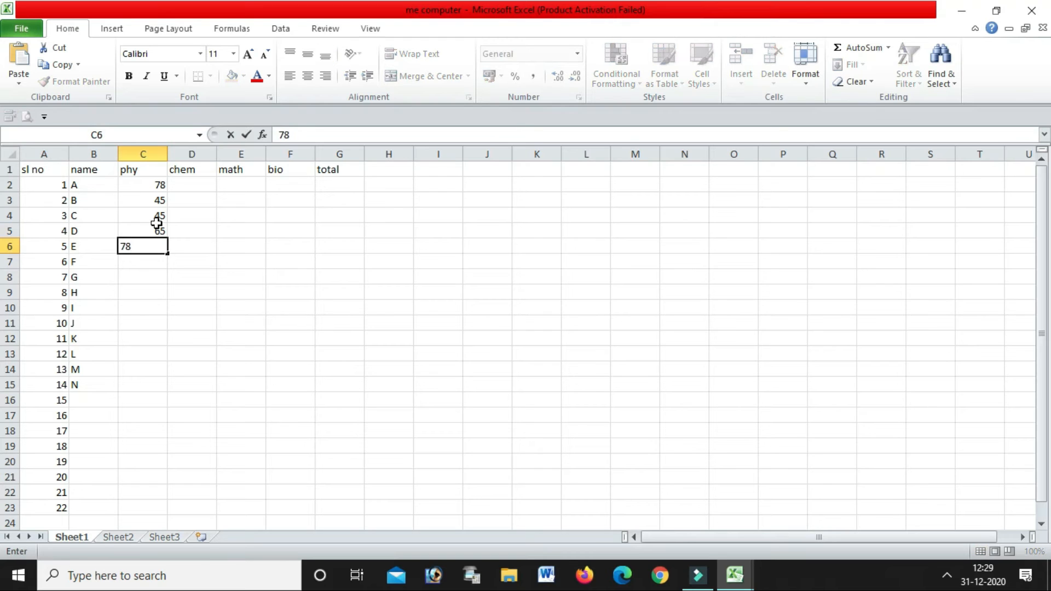
key("Return")
type("78")
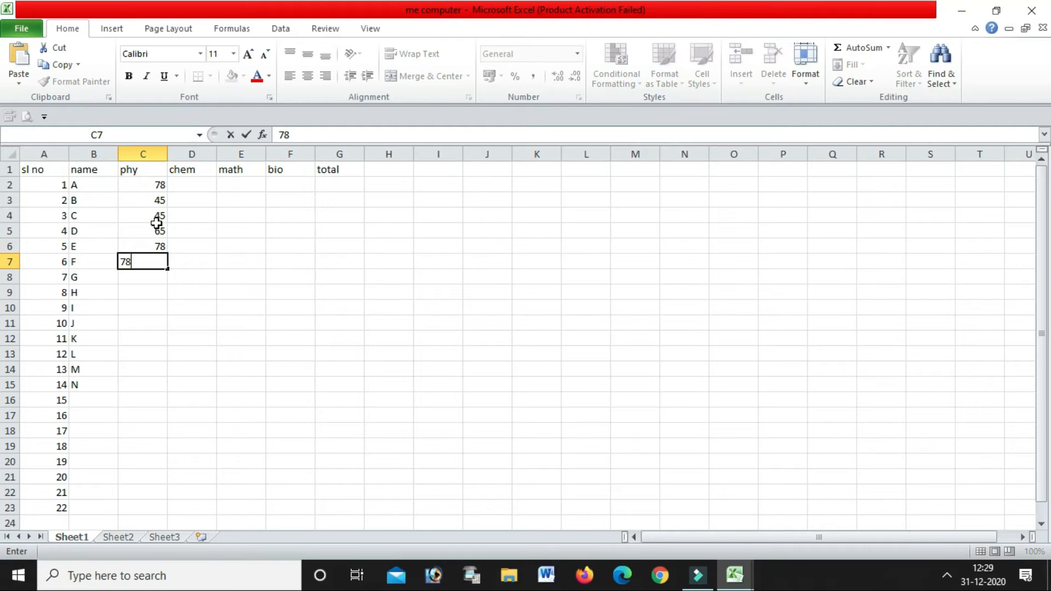
key("Return")
type("95")
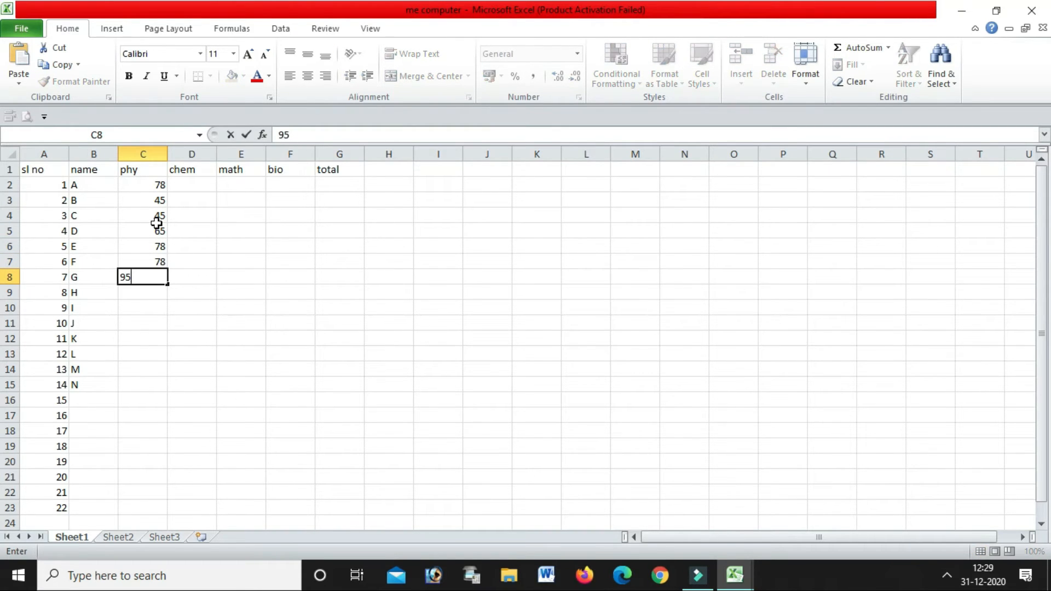
key("Return")
type("45")
key("Return")
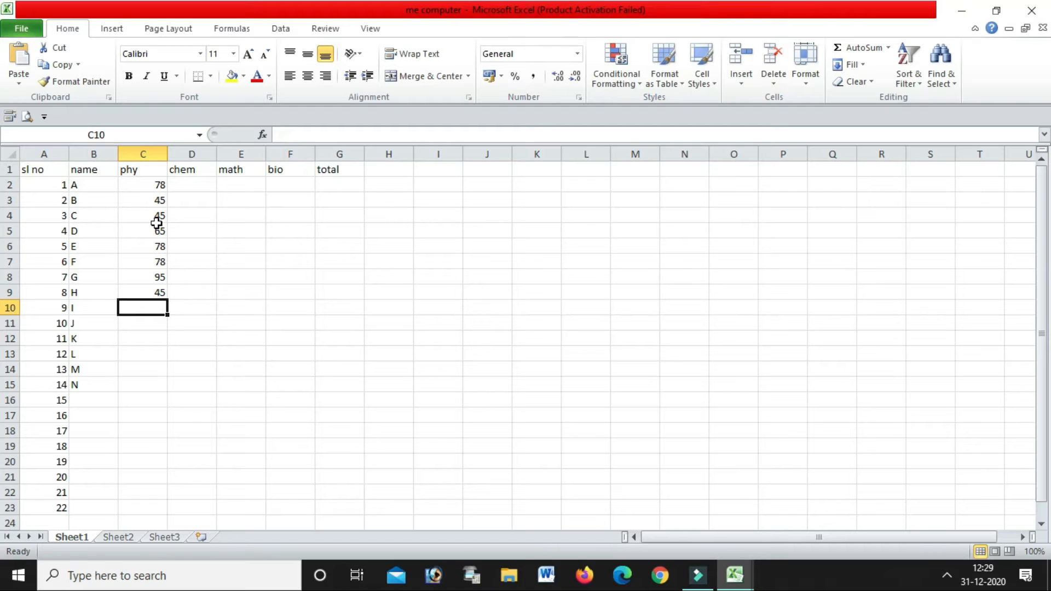
Enter the chemistry marks 56, 54, 48 and 89 upwards from cell D10 to D7.
key("Right")
type("56")
key("Up")
type("54")
key("Up")
type("48")
key("Up")
type("89")
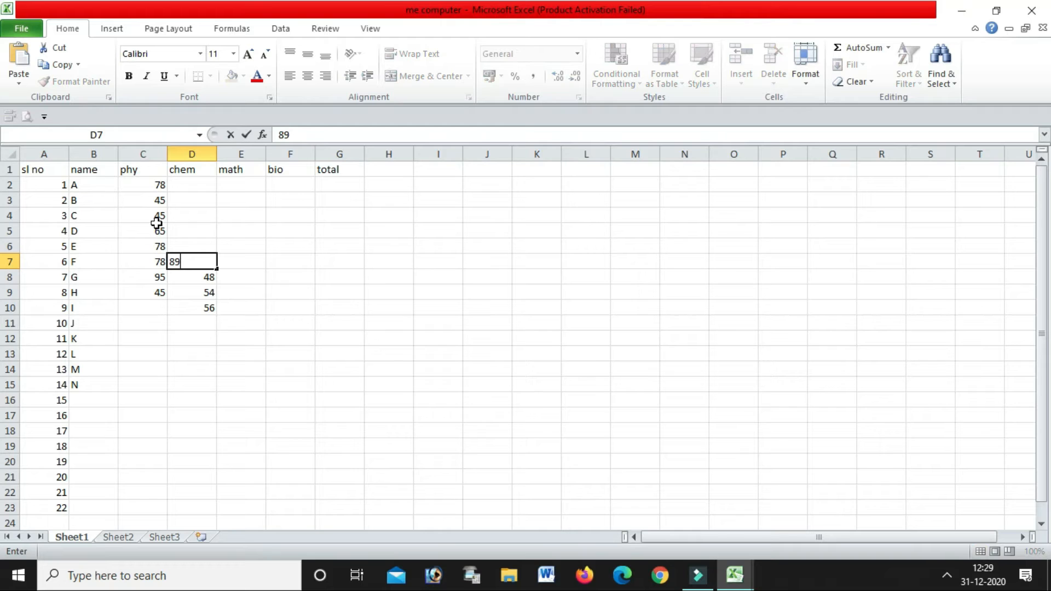
key("Up")
Enter the chemistry marks 78, 75, 74, 74 and 72 upwards from cell D6 to D2.
type("78")
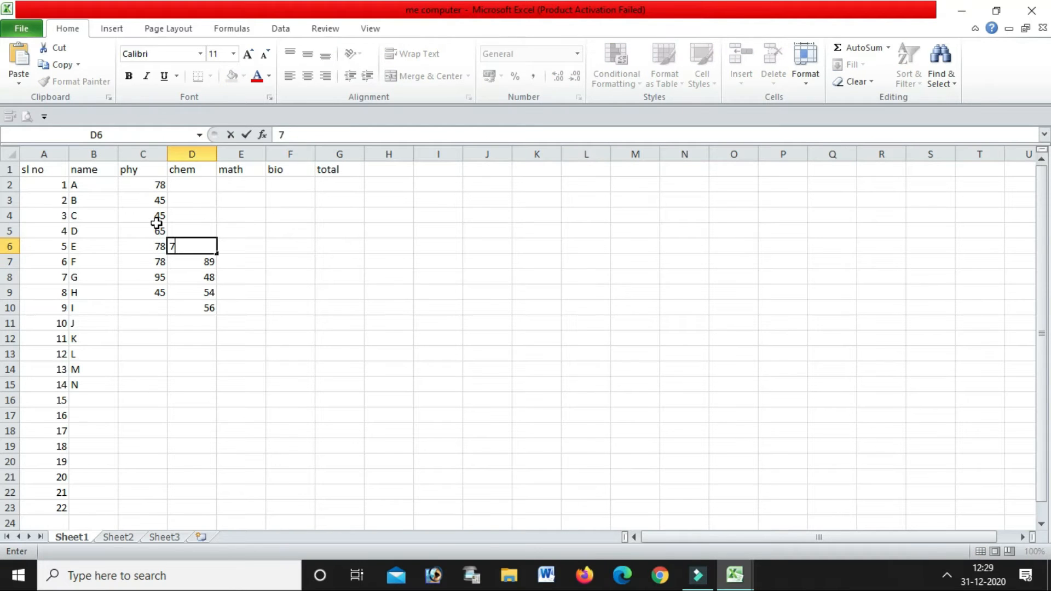
key("Up")
type("75")
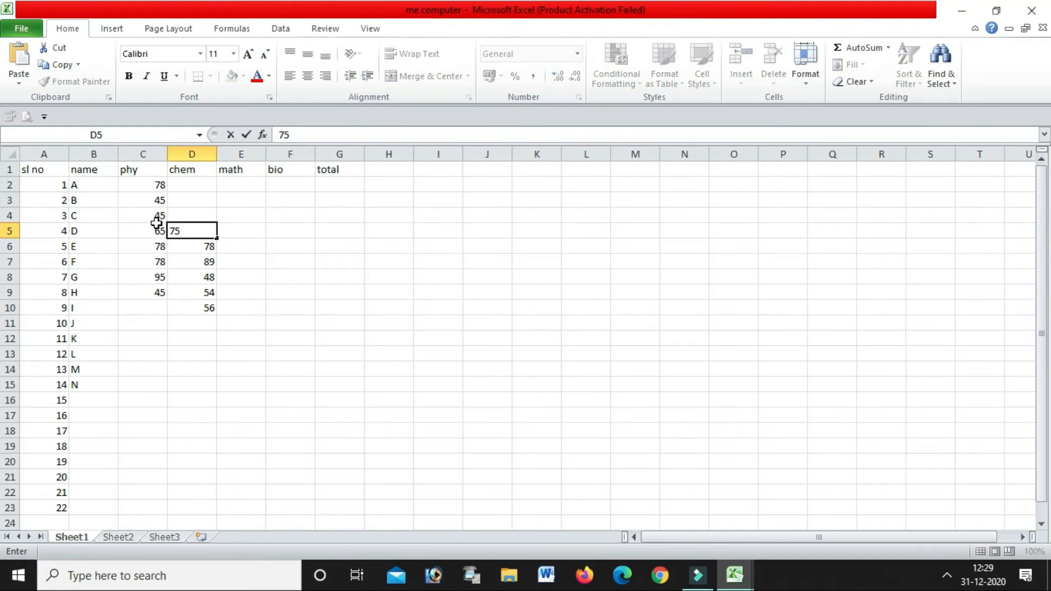
key("Up")
type("74")
key("Up")
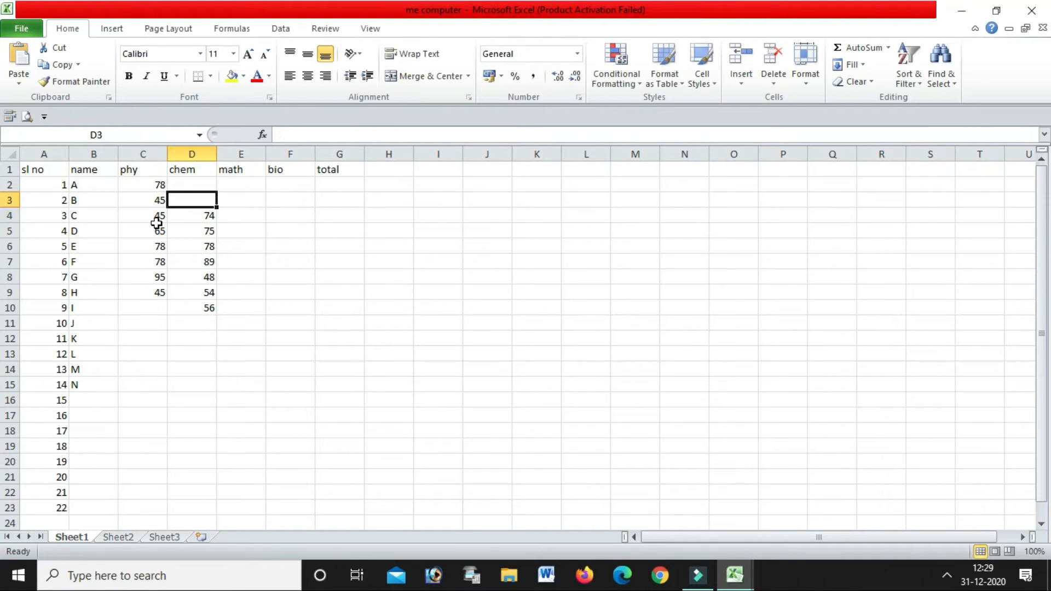
type("74")
key("Up")
type("72")
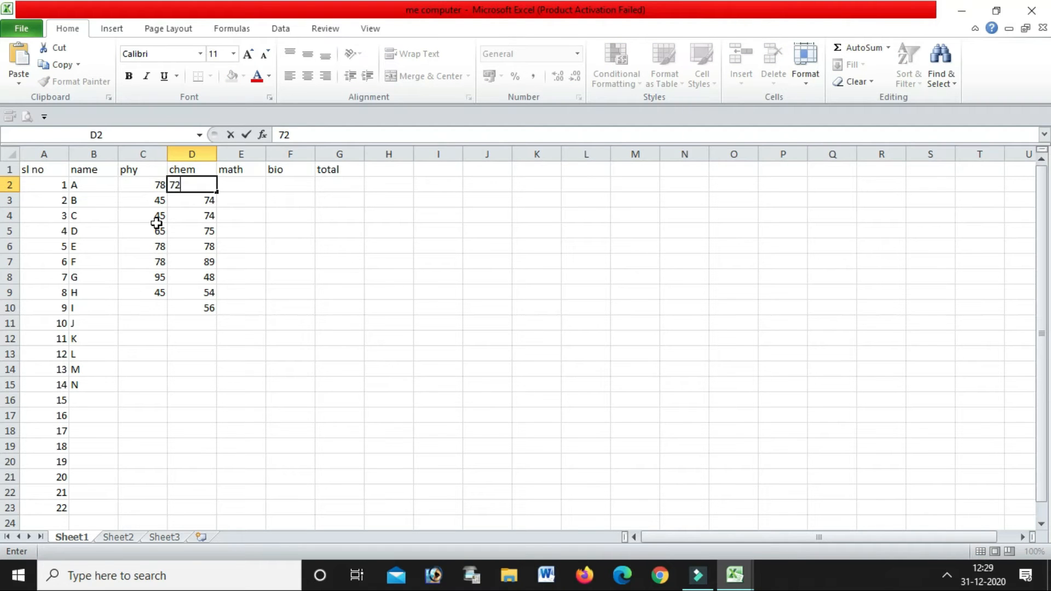
key("Up")
Enter the math marks 48, 75, 74 and 72 in cells E2 to E5.
key("Right")
key("Down")
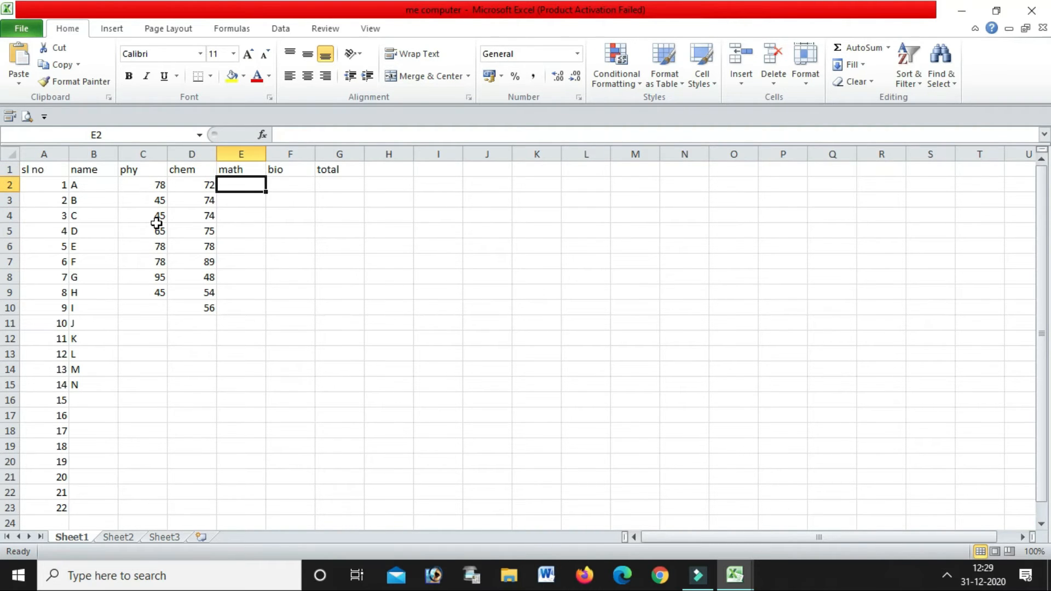
type("48")
key("Return")
type("75")
key("Return")
type("74")
key("Return")
type("72")
key("Return")
Enter the math marks 76, 45, 43, 46 and 65 in cells E6 to E10.
type("76")
key("Return")
type("45")
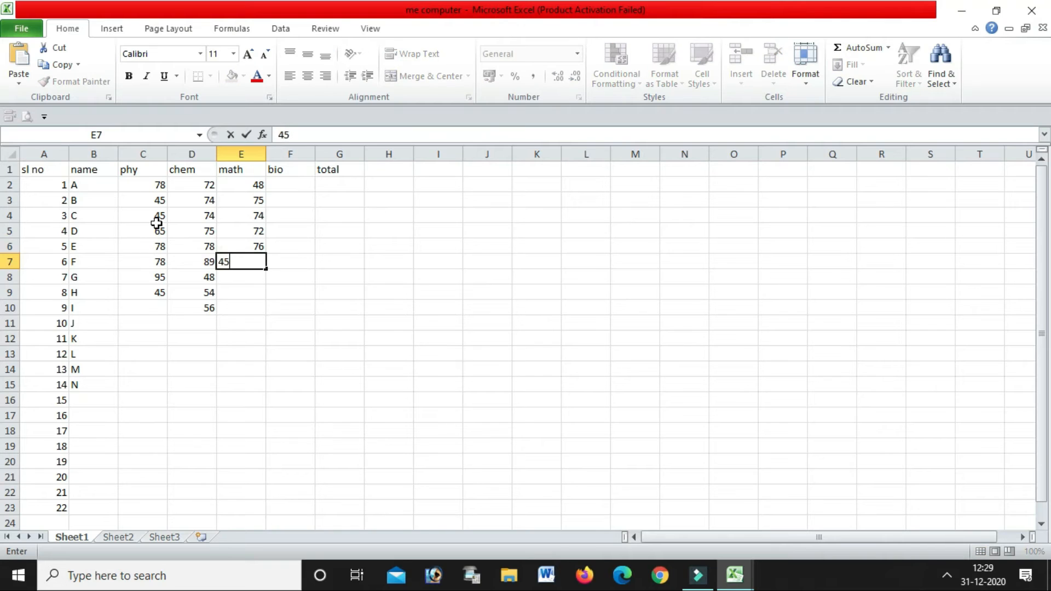
key("Return")
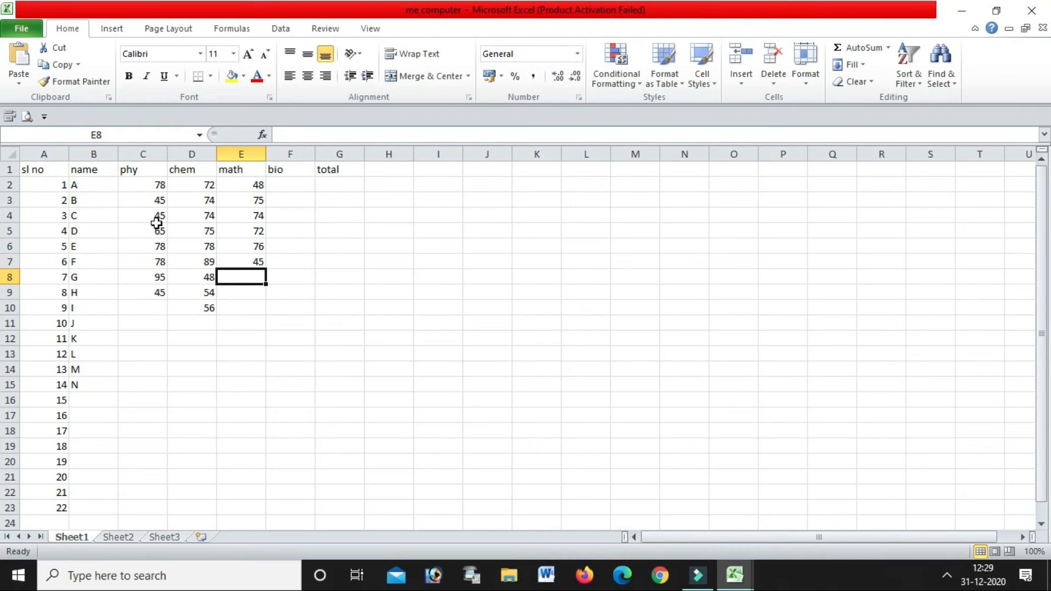
type("43")
key("Return")
type("46")
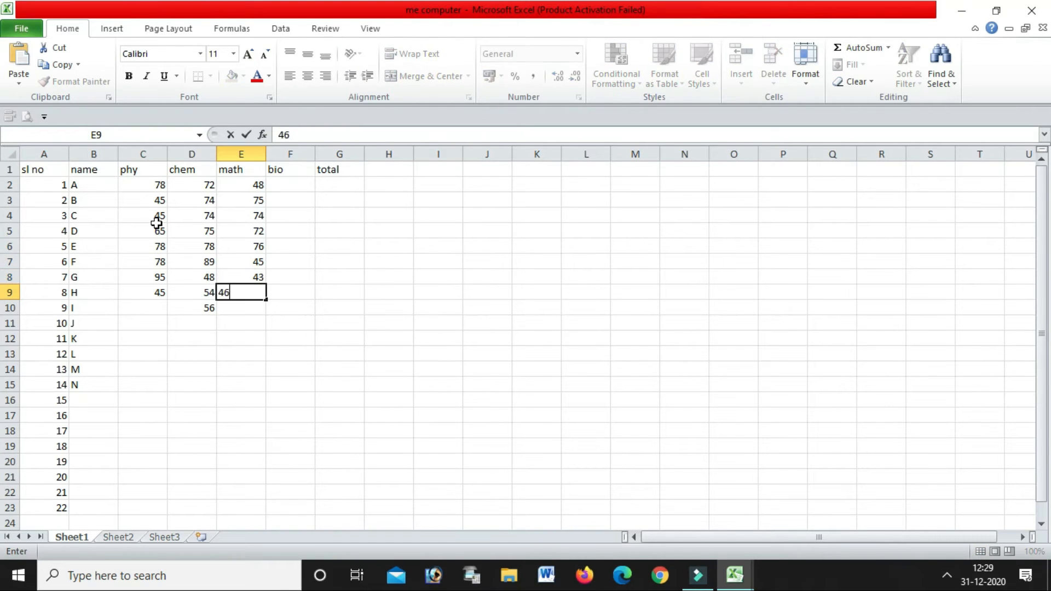
key("Return")
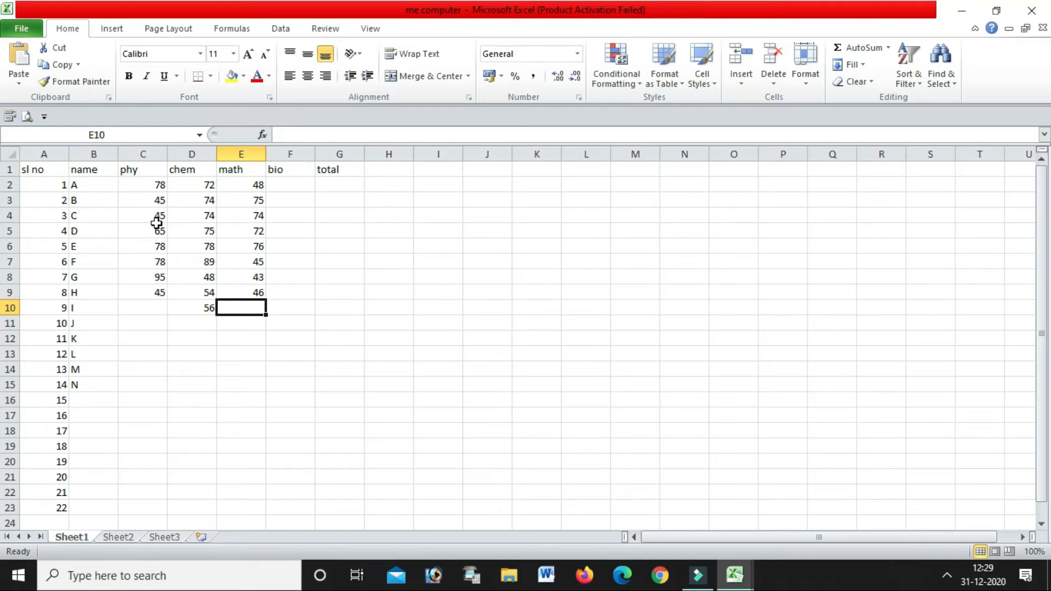
type("65")
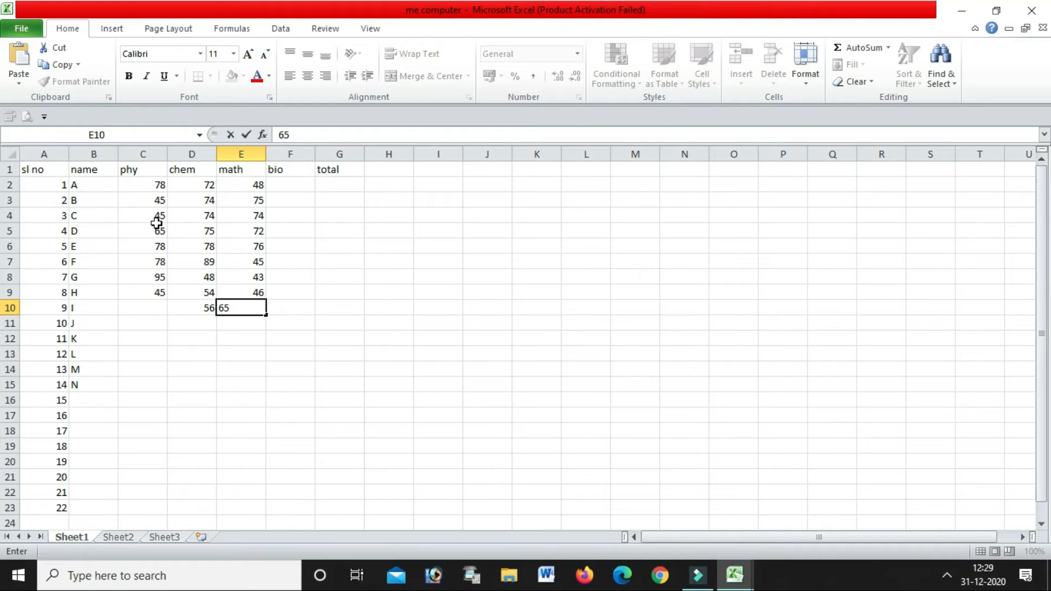
key("Tab")
Enter the biology marks 45, 84, 74 and 79 upwards from cell F10 to F7.
type("45")
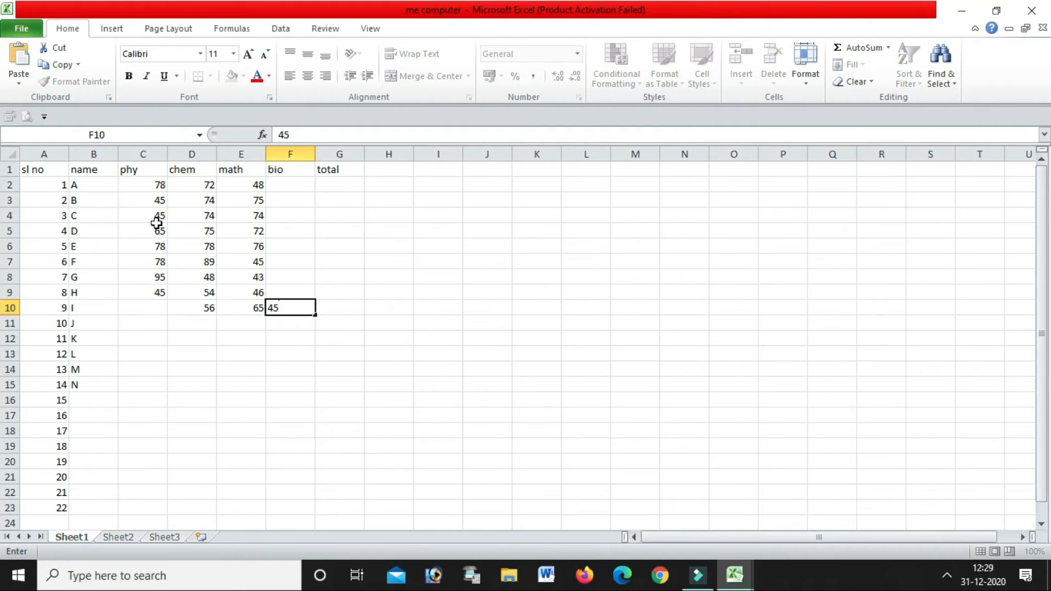
key("Up")
type("84")
key("Up")
type("74")
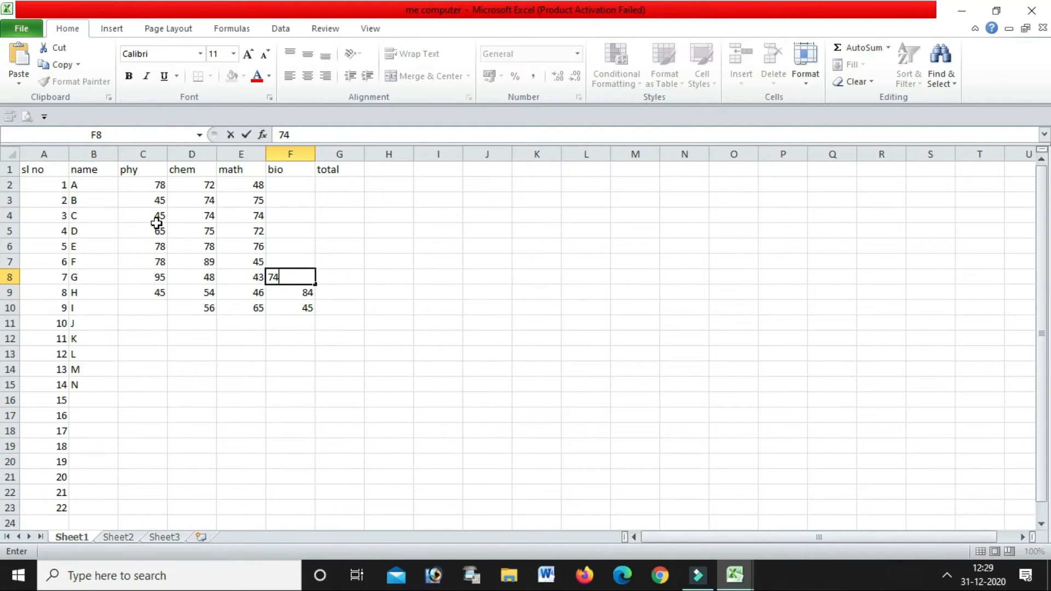
key("Up")
type("79")
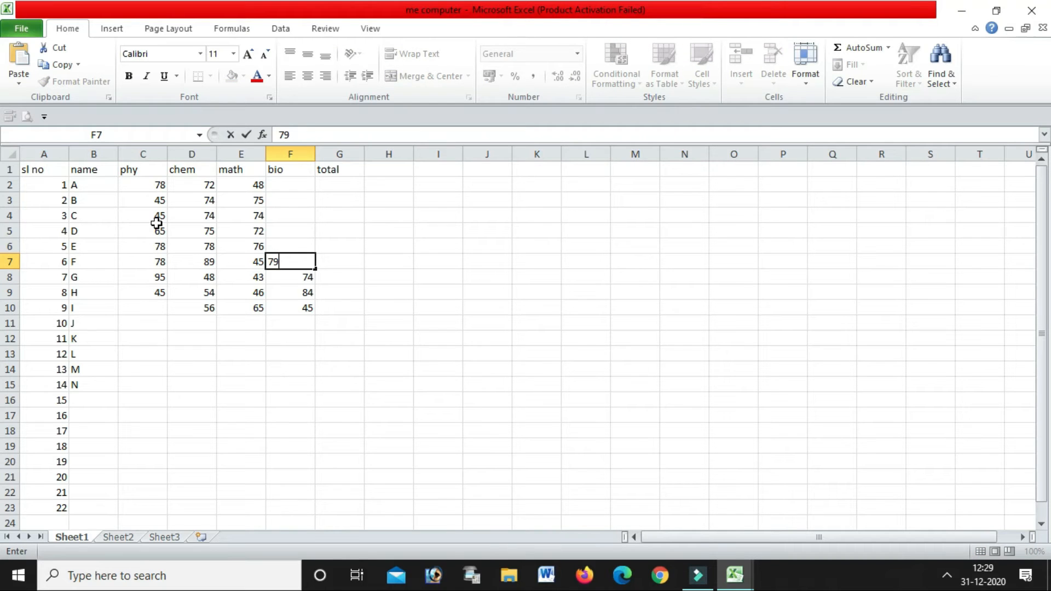
key("Up")
Enter the biology marks 78, 72, 73, 78 and 78 upwards from cell F6 to F2.
type("78")
key("Up")
type("72")
key("Up")
type("73")
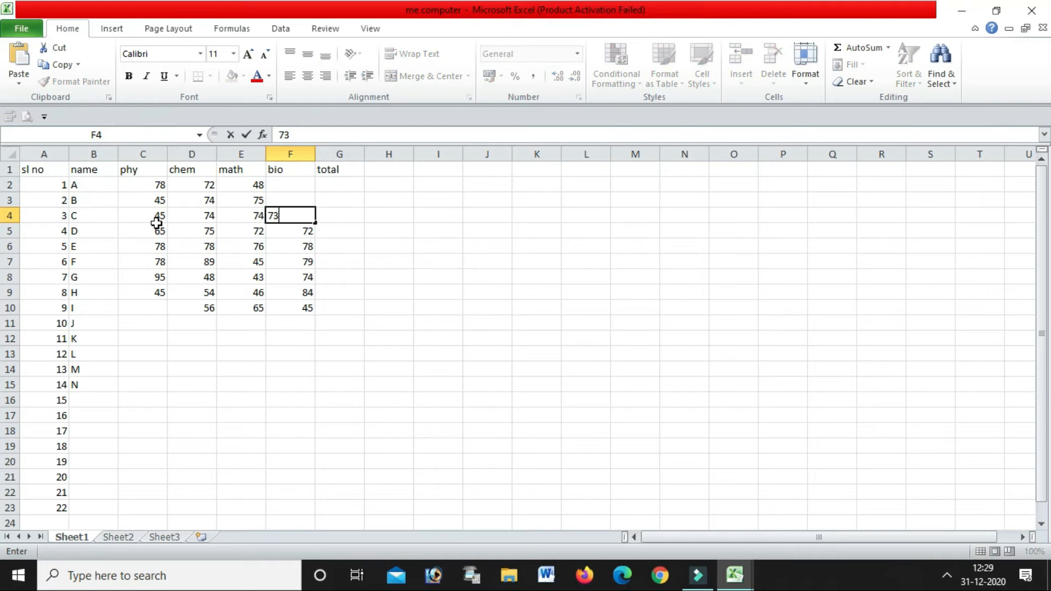
key("Up")
type("78")
key("Up")
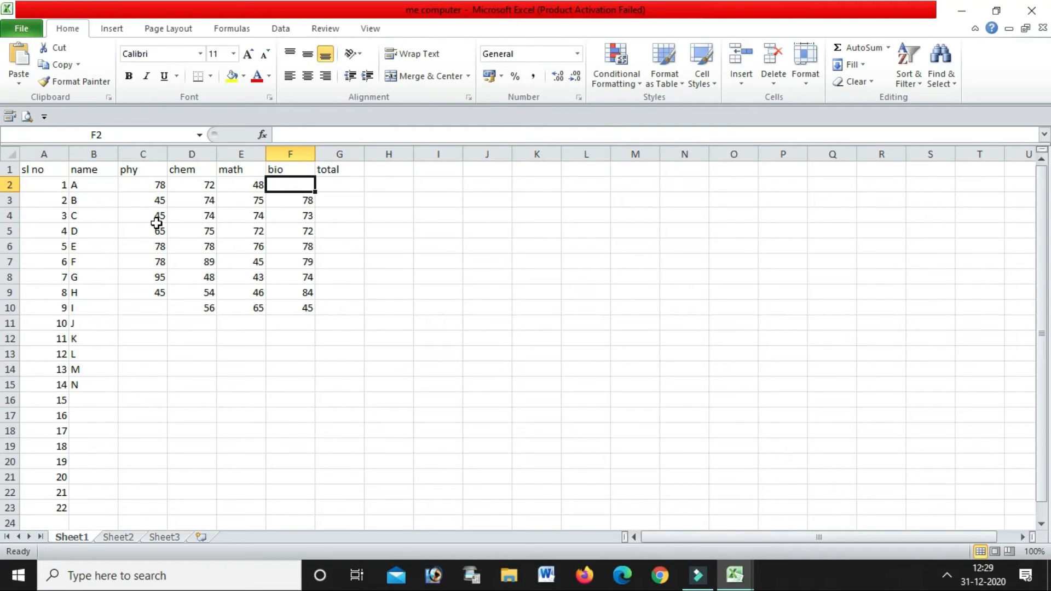
type("78")
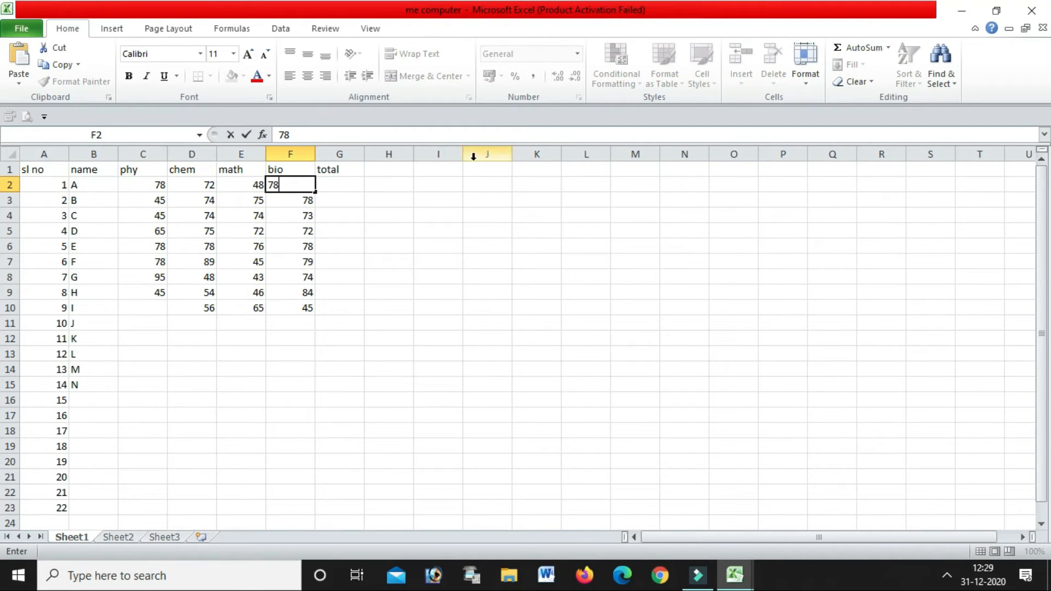
Fill in the missing physics mark 48 for student I in cell C10.
left_click(138, 312)
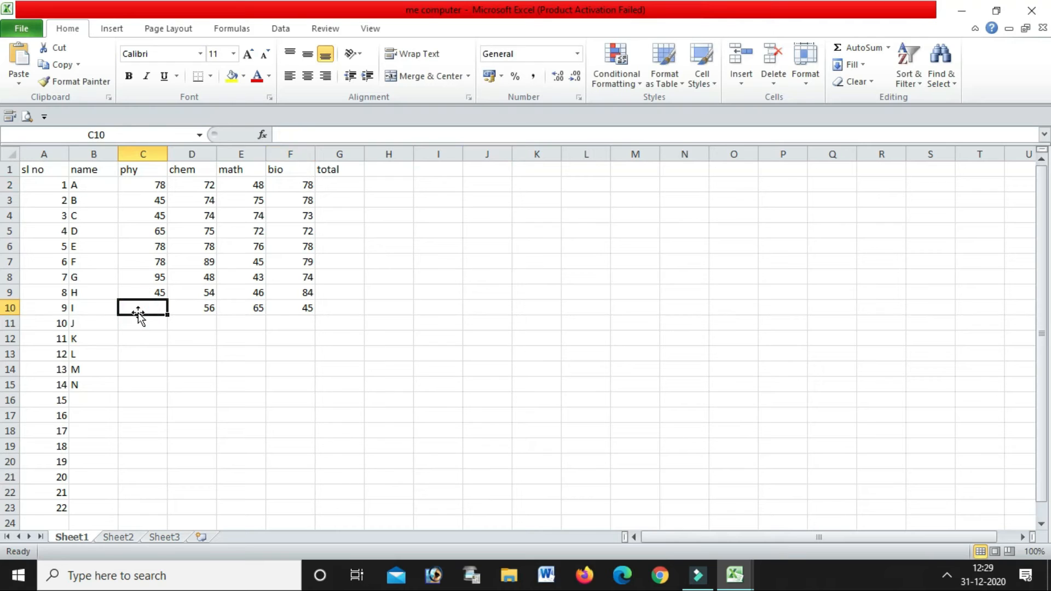
type("48")
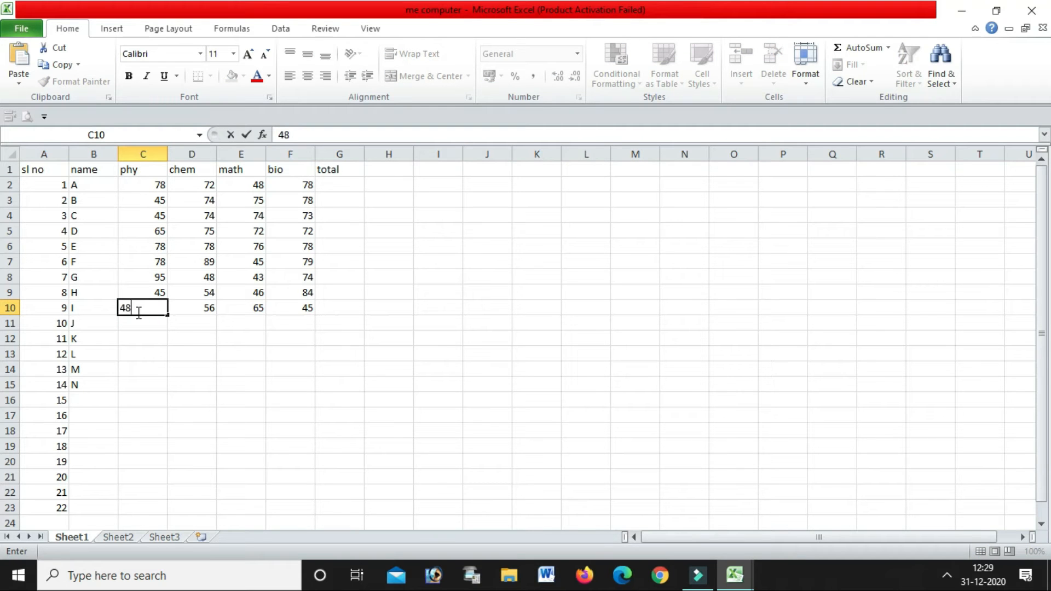
left_click(282, 419)
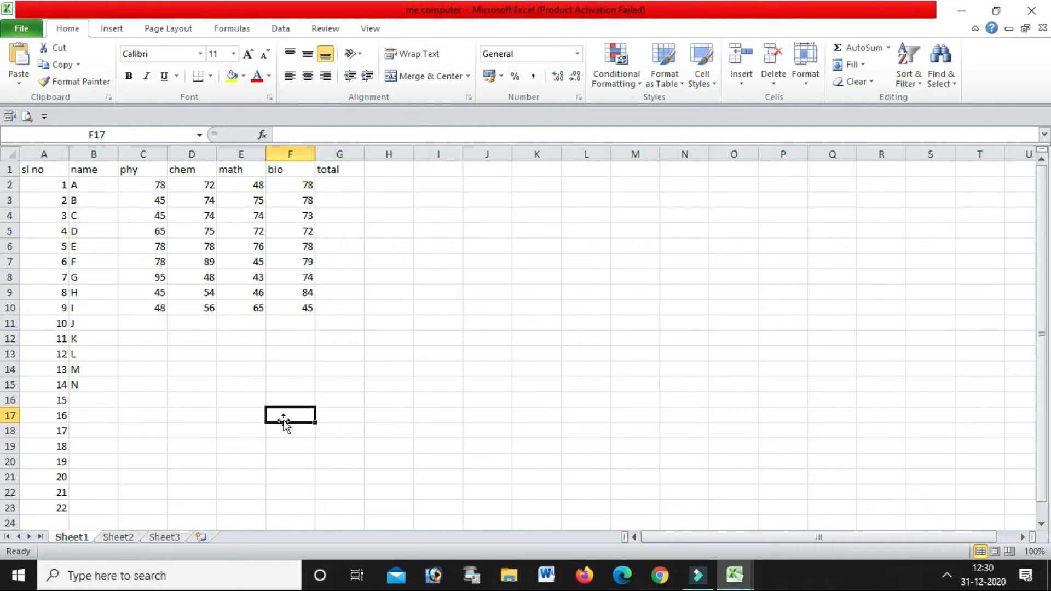
Clear the unused serial numbers and names below student I, deleting the contents of cells A11 to F25.
left_click(58, 324)
left_click_drag(61, 334, 385, 438)
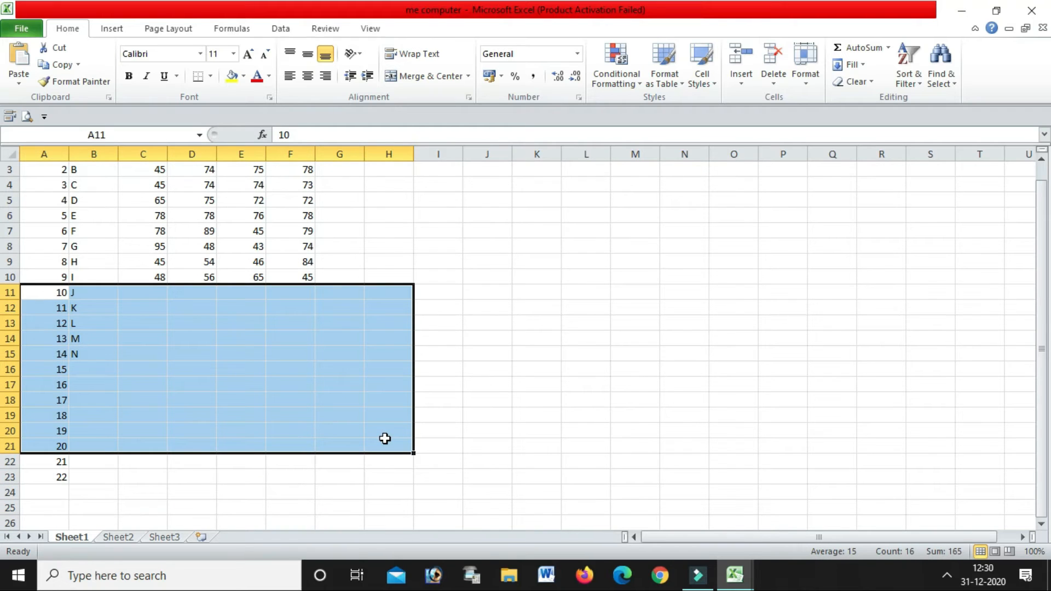
left_click(574, 431)
left_click(39, 287)
left_click_drag(39, 286, 318, 508)
key("Delete")
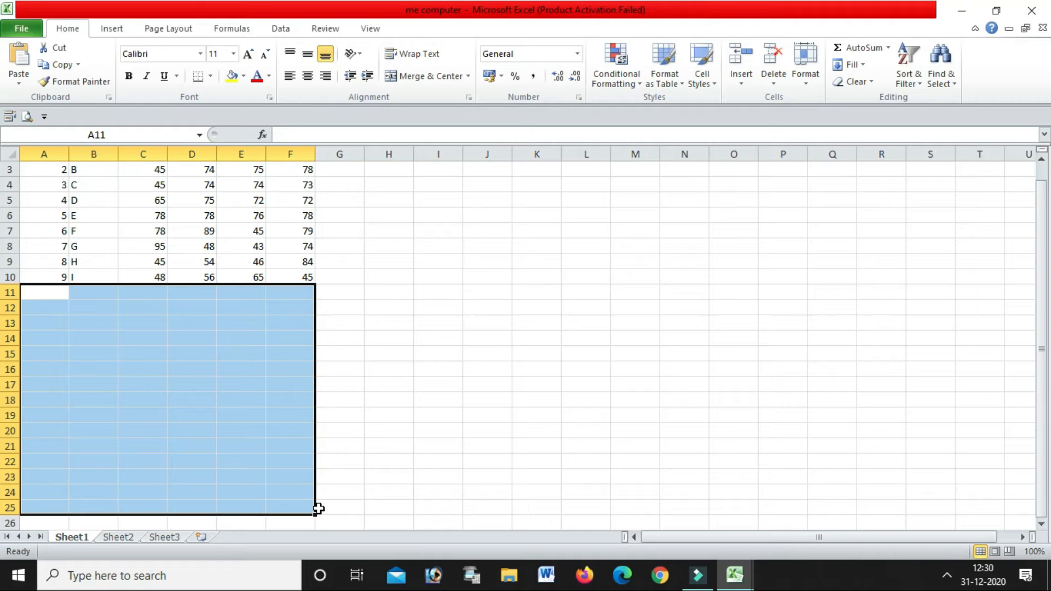
left_click(501, 462)
scroll(505, 464, "up", 1)
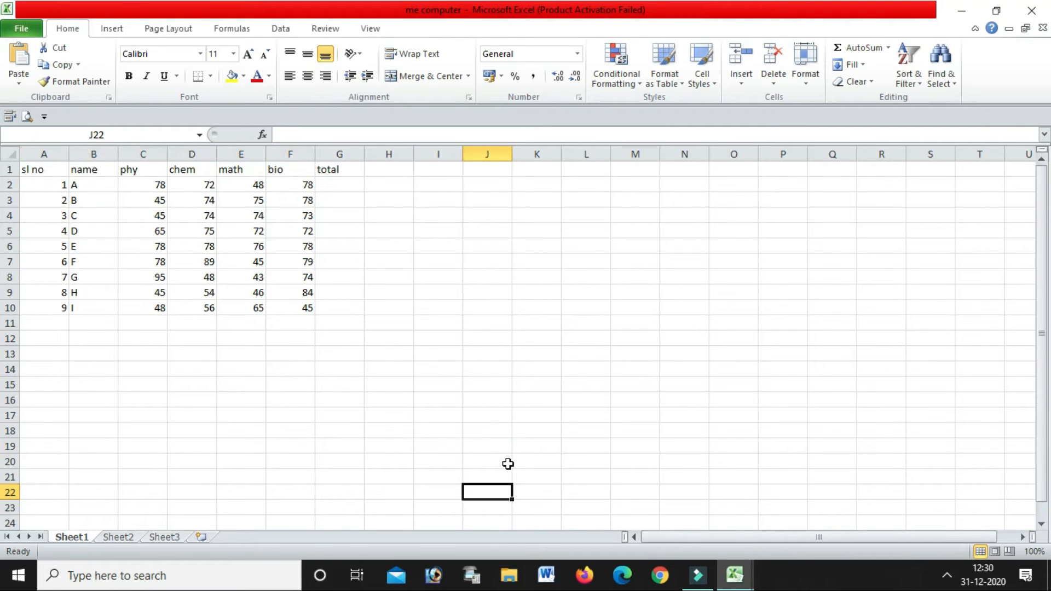
Enter the headings SL NO and NAME in cells J7 and K7.
left_click(487, 261)
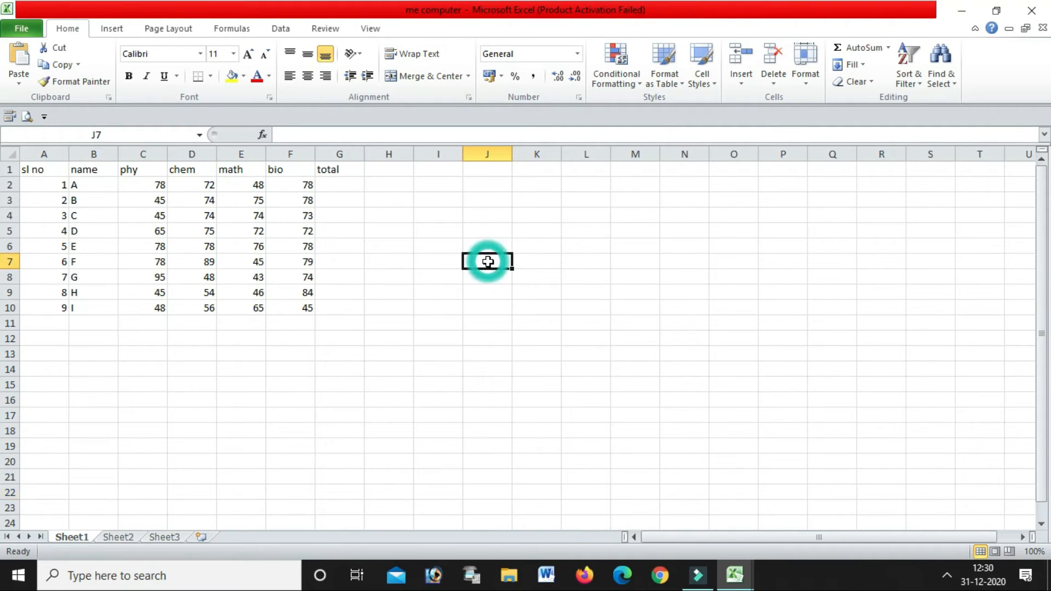
type("S")
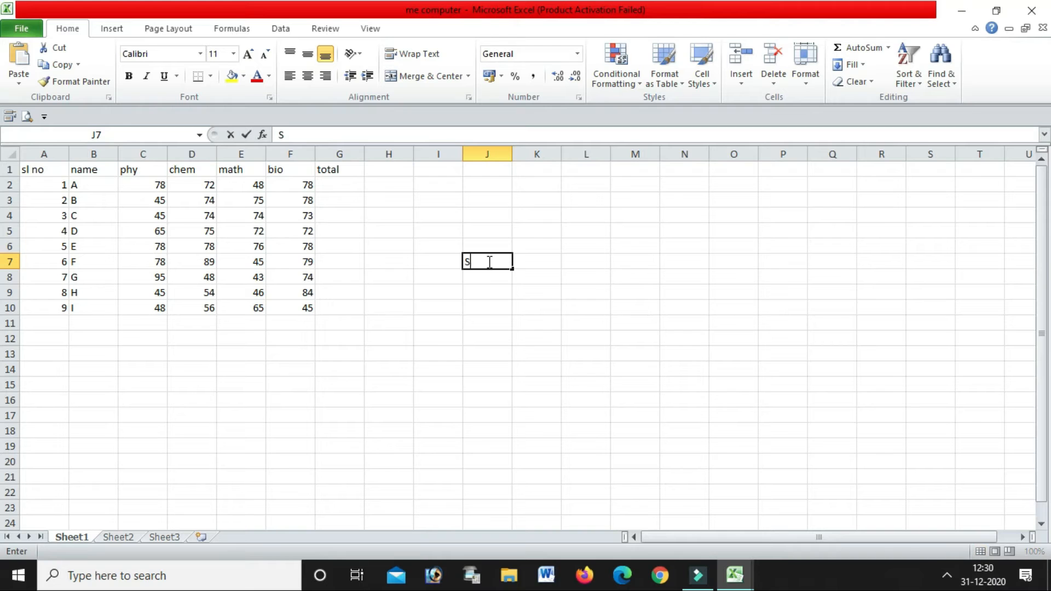
type("L NO")
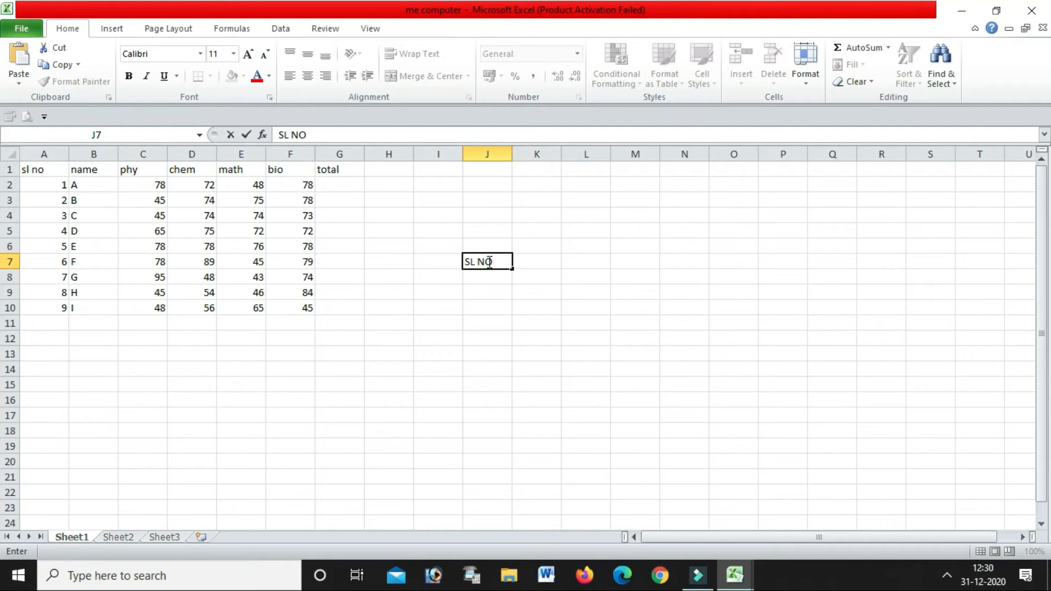
key("Tab")
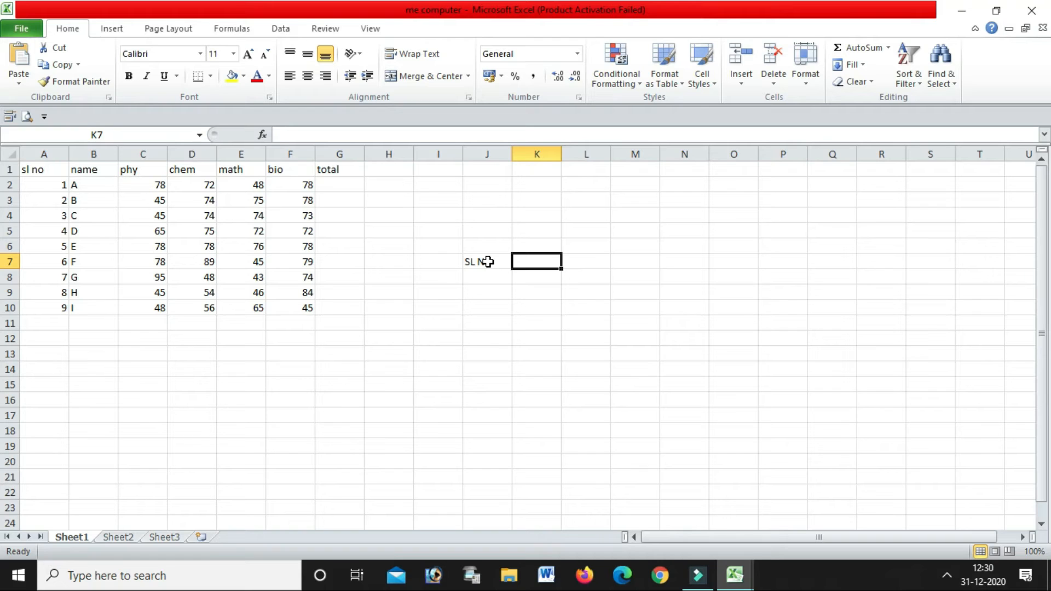
type("NAME")
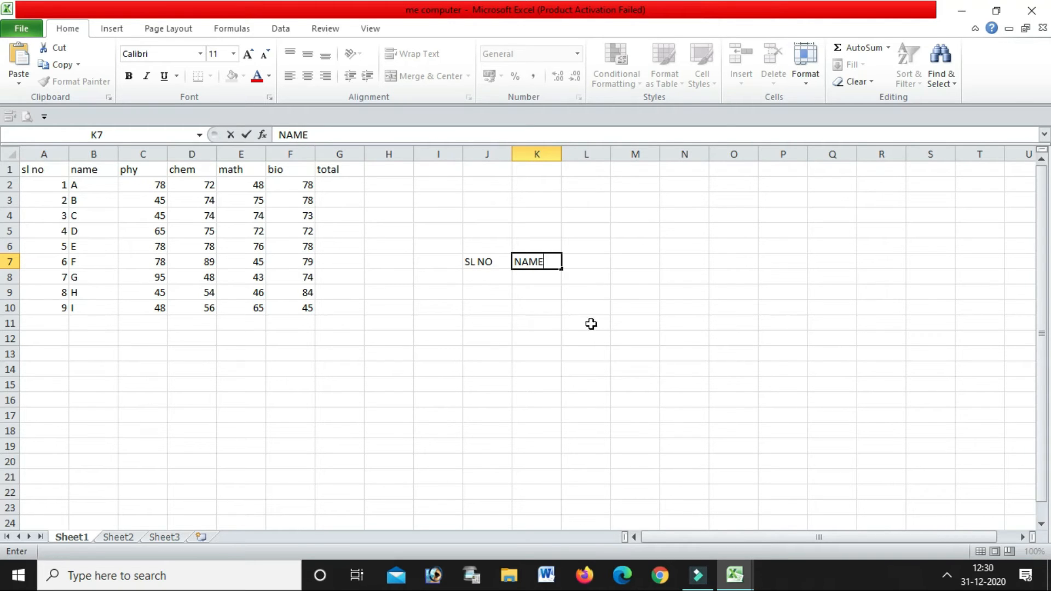
Delete the trial headings from cells J7 and K7.
left_click(478, 261)
key("Delete")
left_click(540, 267)
key("Delete")
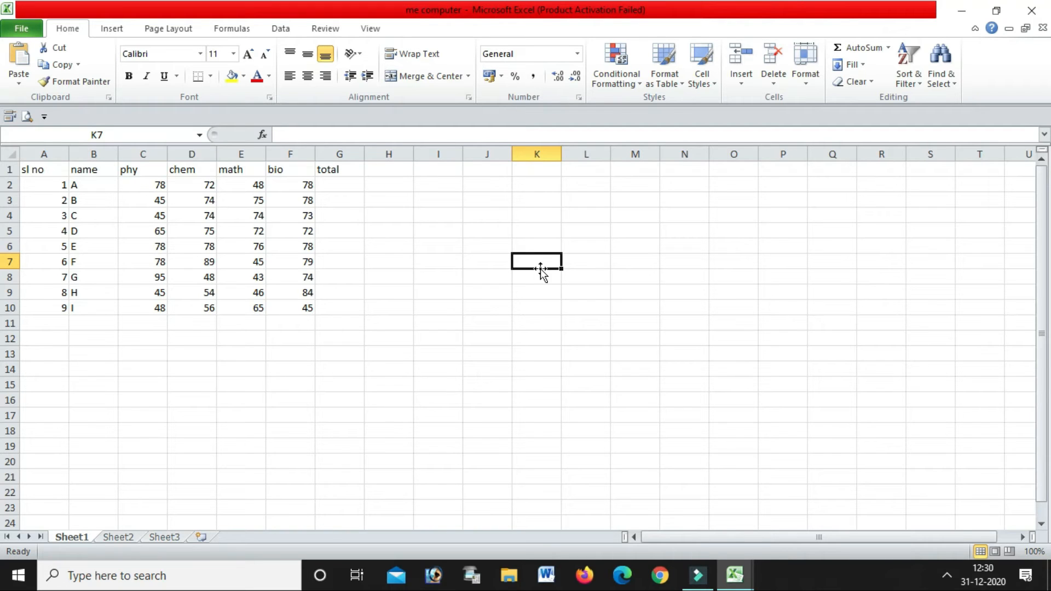
Add the column heading PERCENTAGE in cell H1, beside the total heading.
left_click(353, 171)
left_click(382, 172)
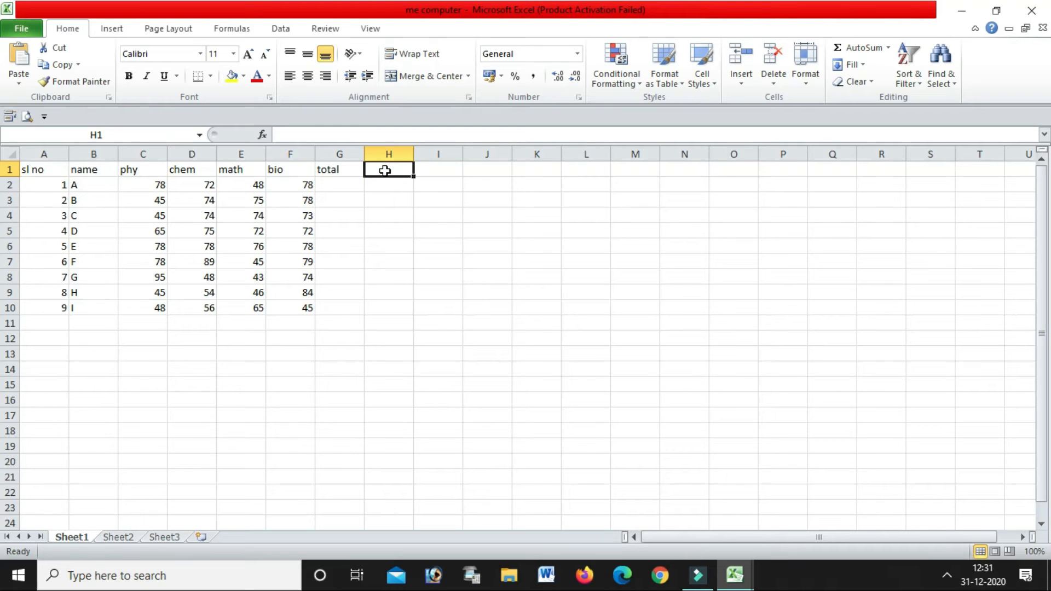
type("PE")
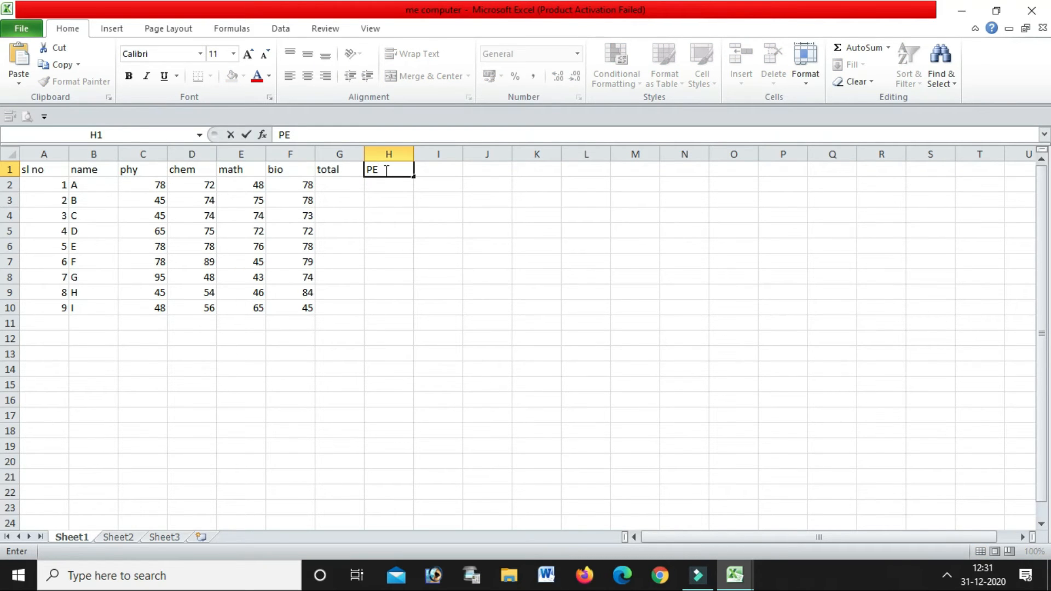
type("RCENTAGE")
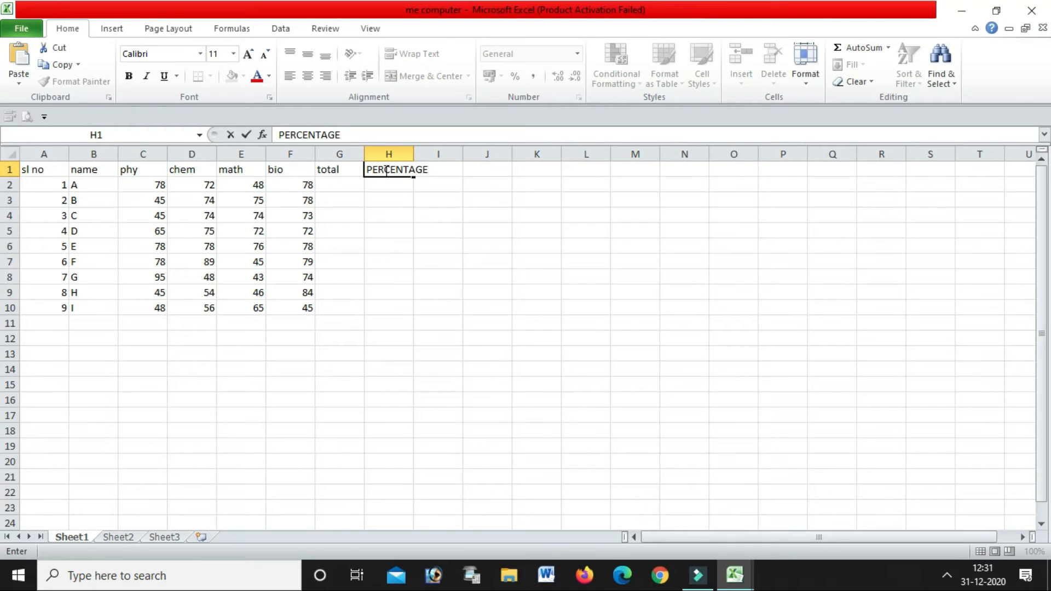
left_click(499, 263)
left_click(391, 173)
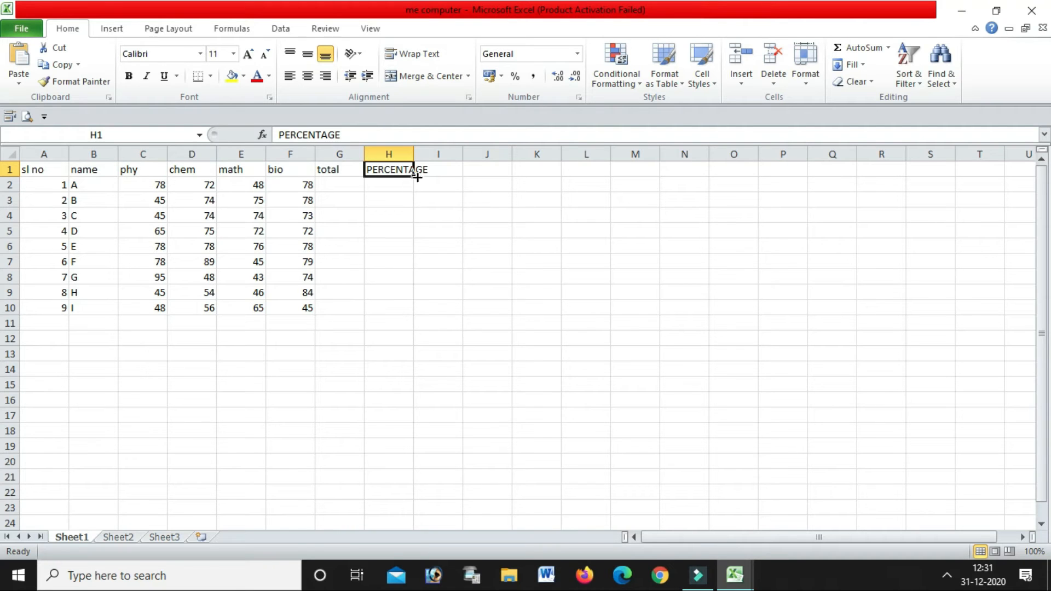
left_click(460, 201)
left_click(395, 166)
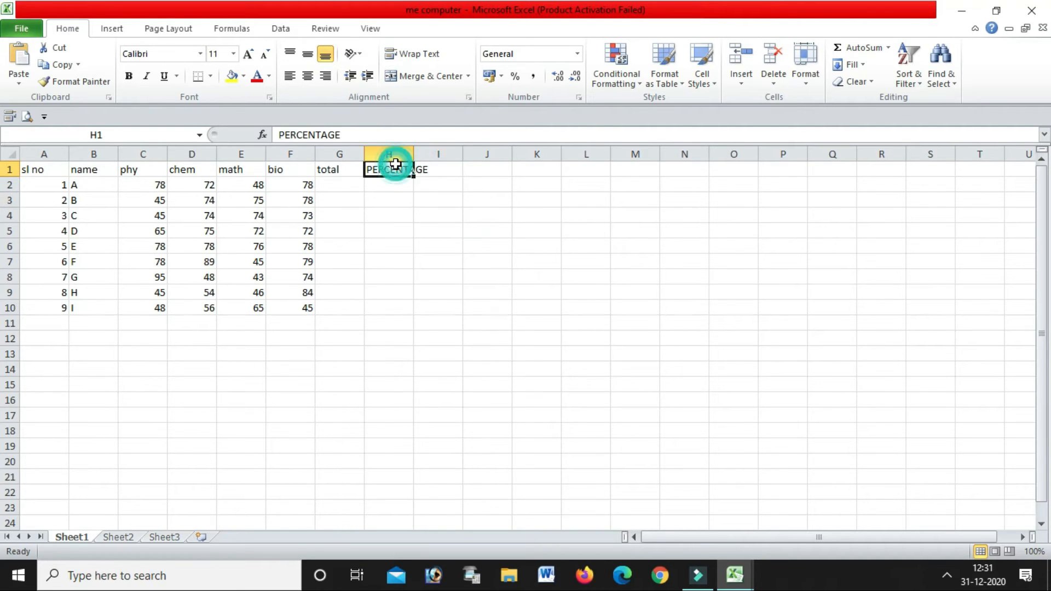
left_click(434, 205)
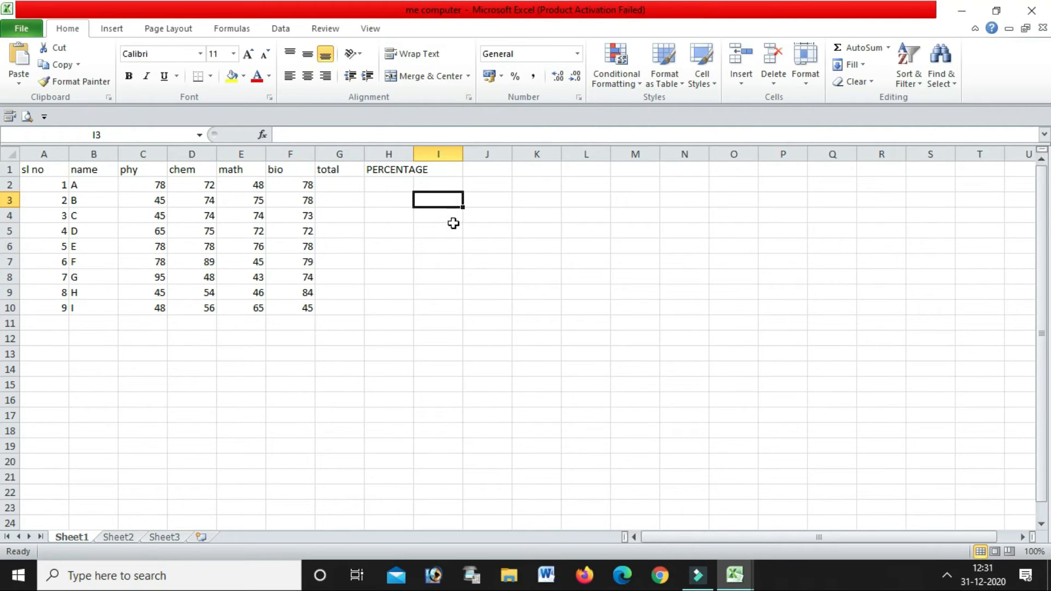
left_click(509, 297)
left_click(404, 170)
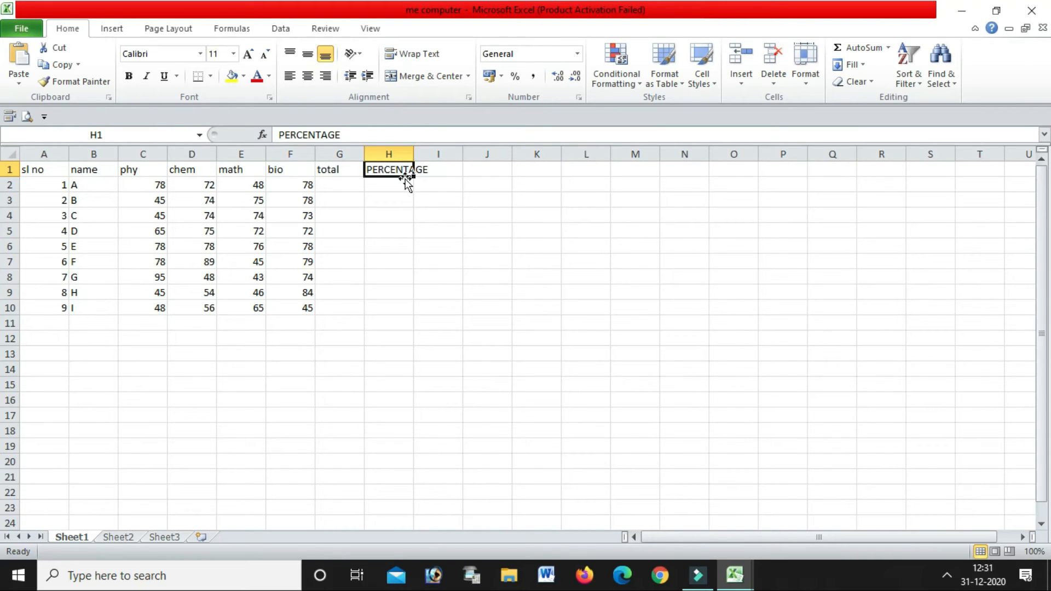
left_click(430, 227)
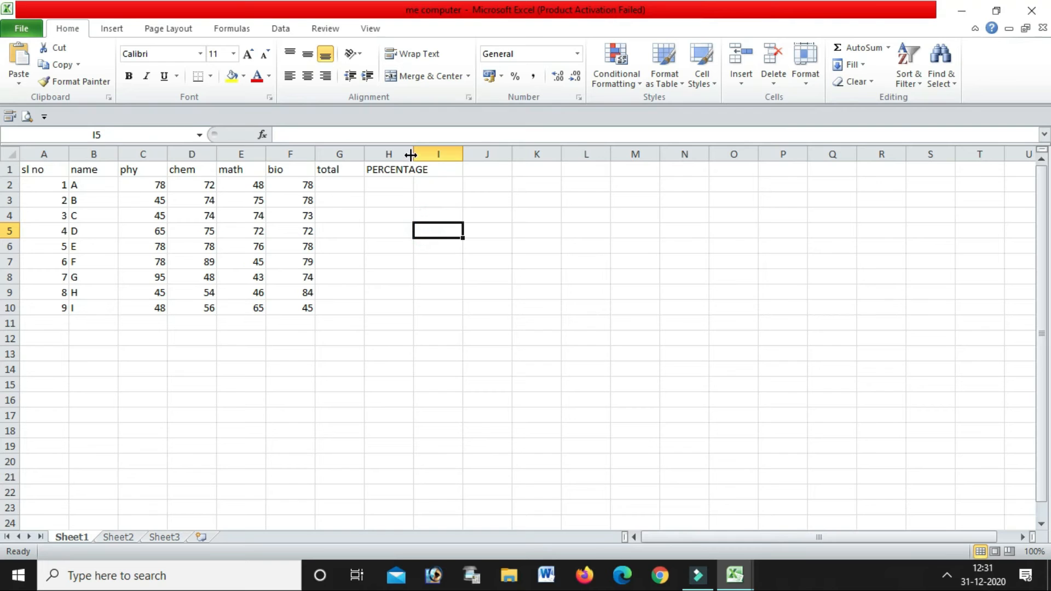
Widen column H by hand to fit the PERCENTAGE heading, and undo that widening.
left_click_drag(413, 152, 433, 152)
left_click(462, 306)
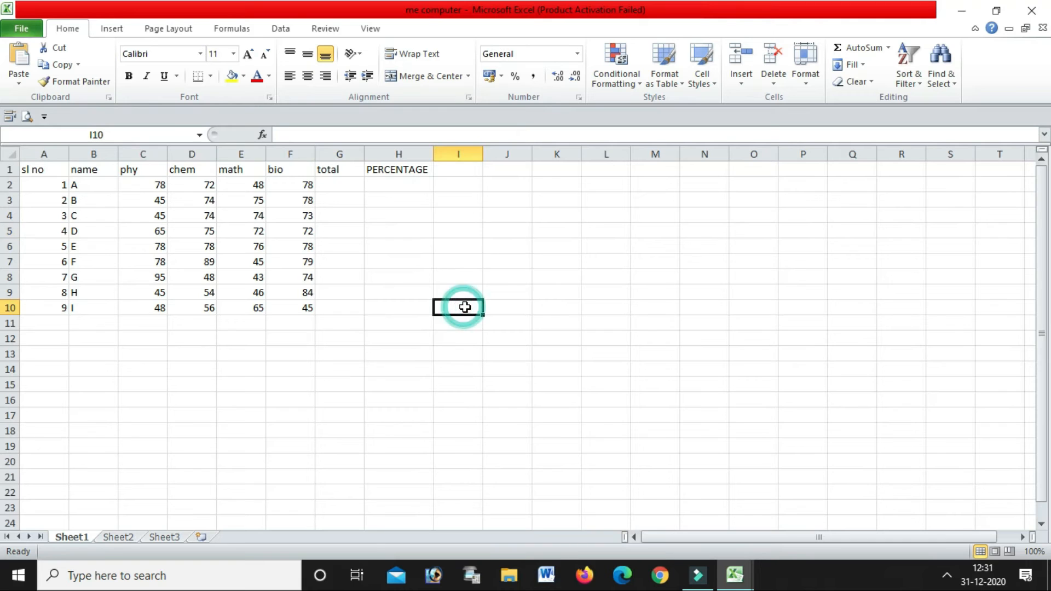
left_click(407, 170)
left_click(474, 278)
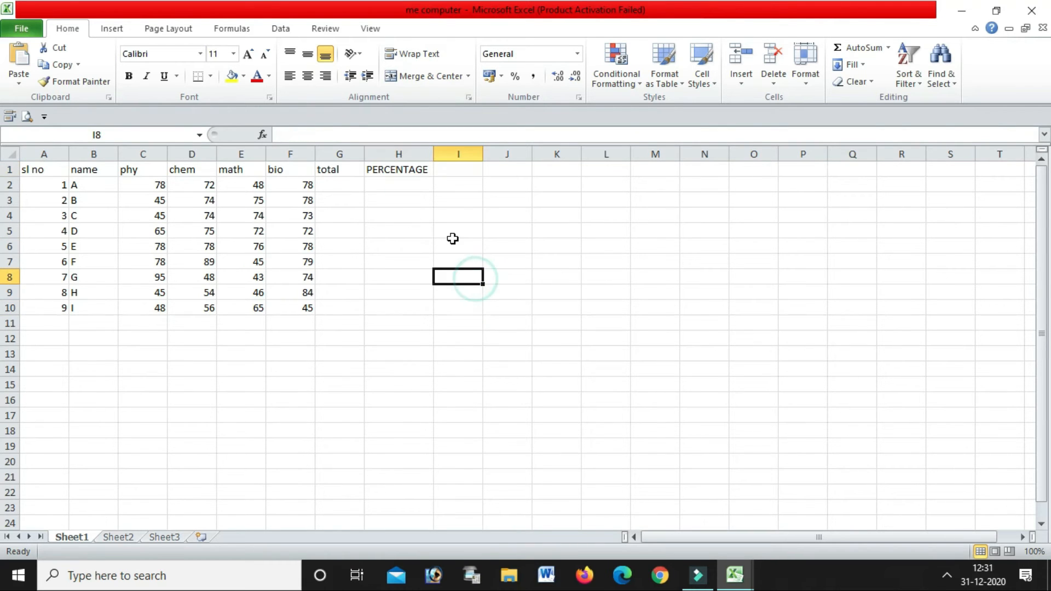
key("ctrl+z")
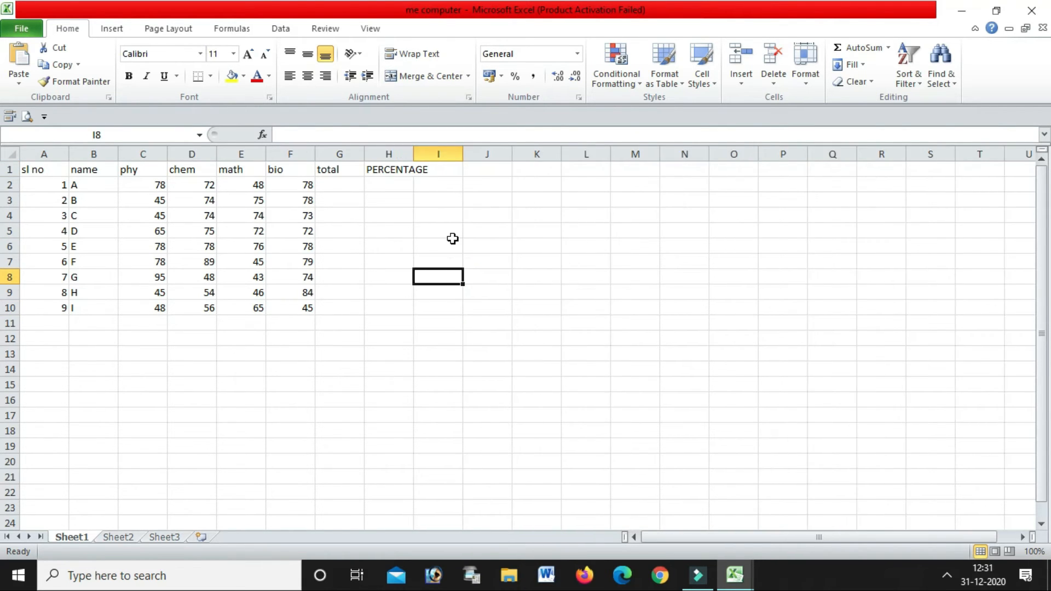
left_click(452, 239)
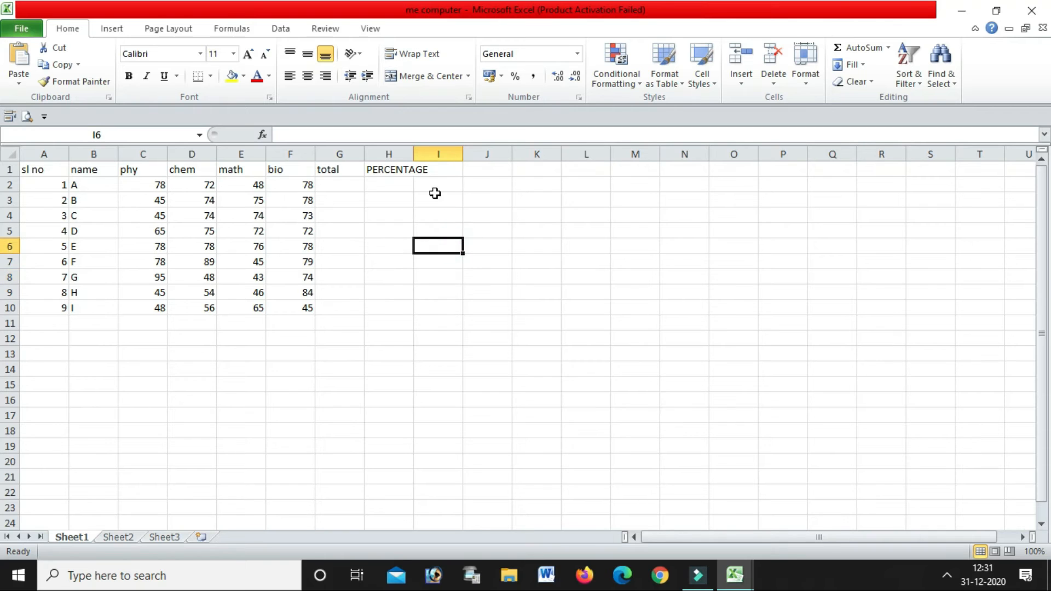
Autofit the width of column H to its PERCENTAGE heading.
double_click(413, 154)
left_click(487, 284)
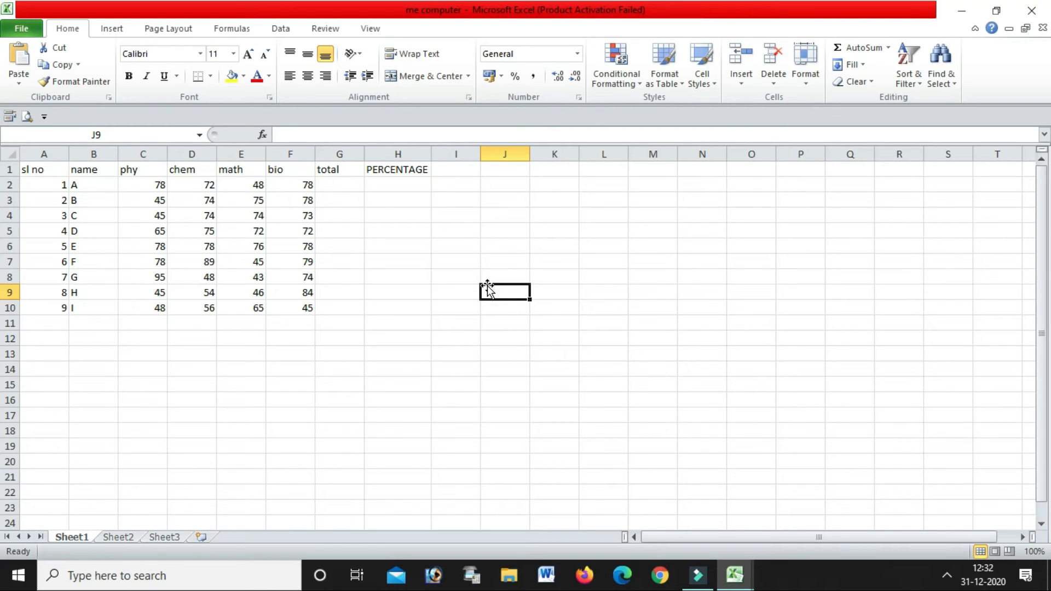
left_click(409, 262)
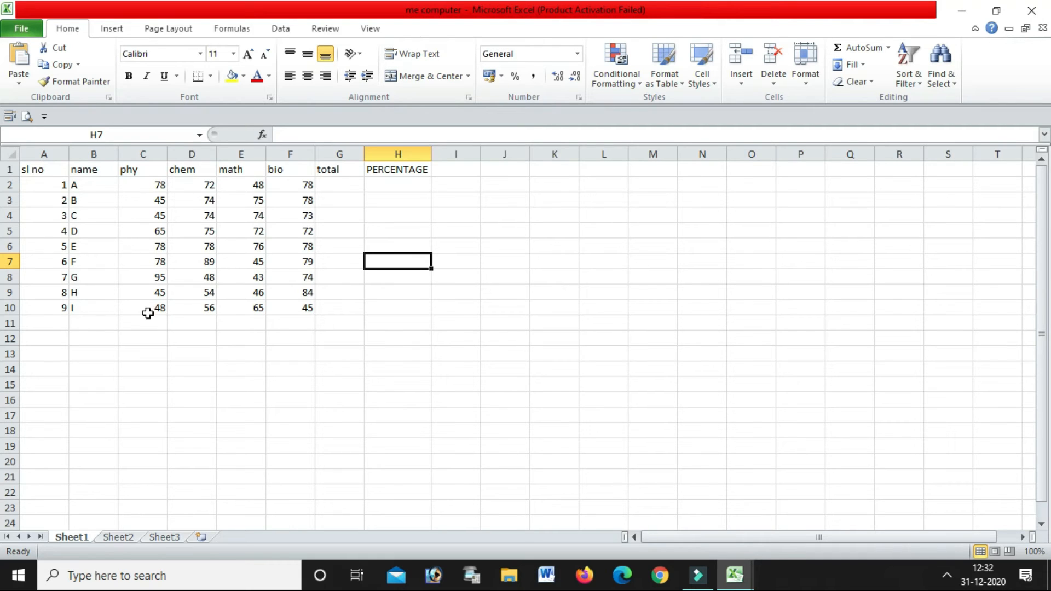
left_click(272, 494)
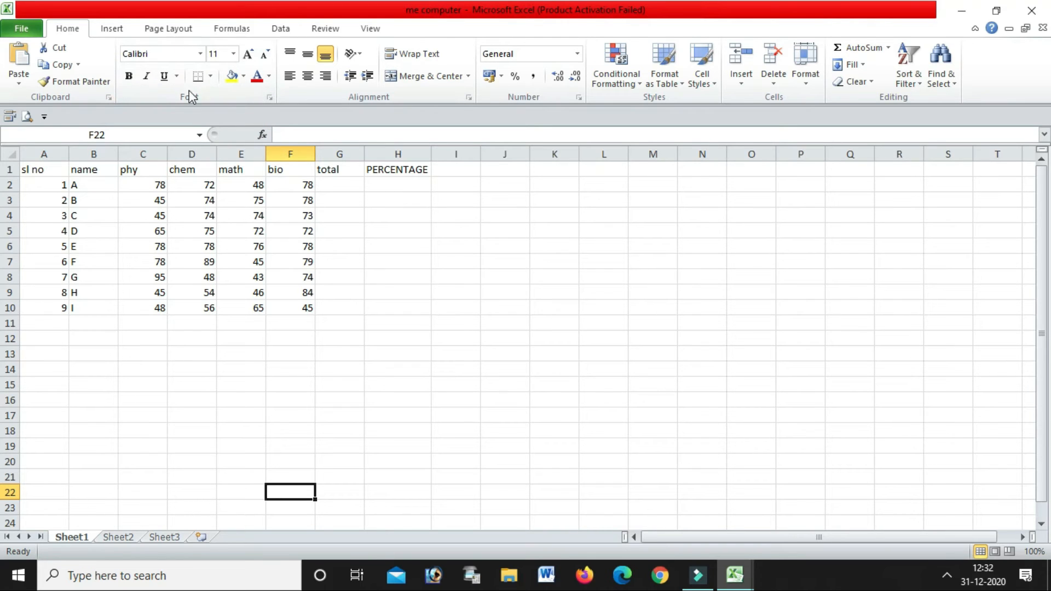
Make the header row, cells A1 to H1, bold.
left_click_drag(31, 170, 297, 269)
left_click(441, 323)
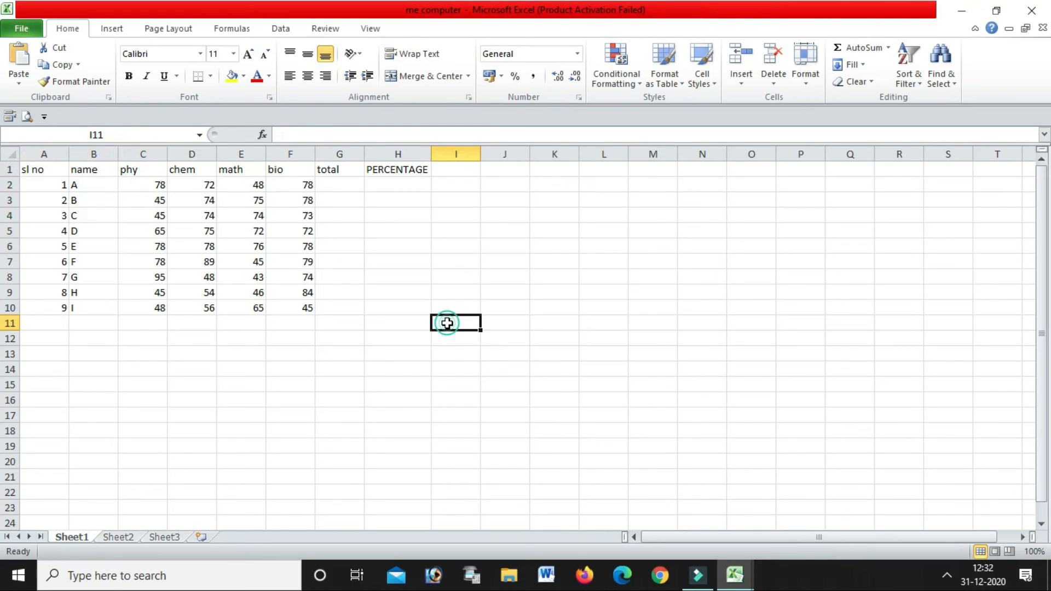
left_click(35, 170)
left_click_drag(35, 170, 418, 169)
left_click(128, 76)
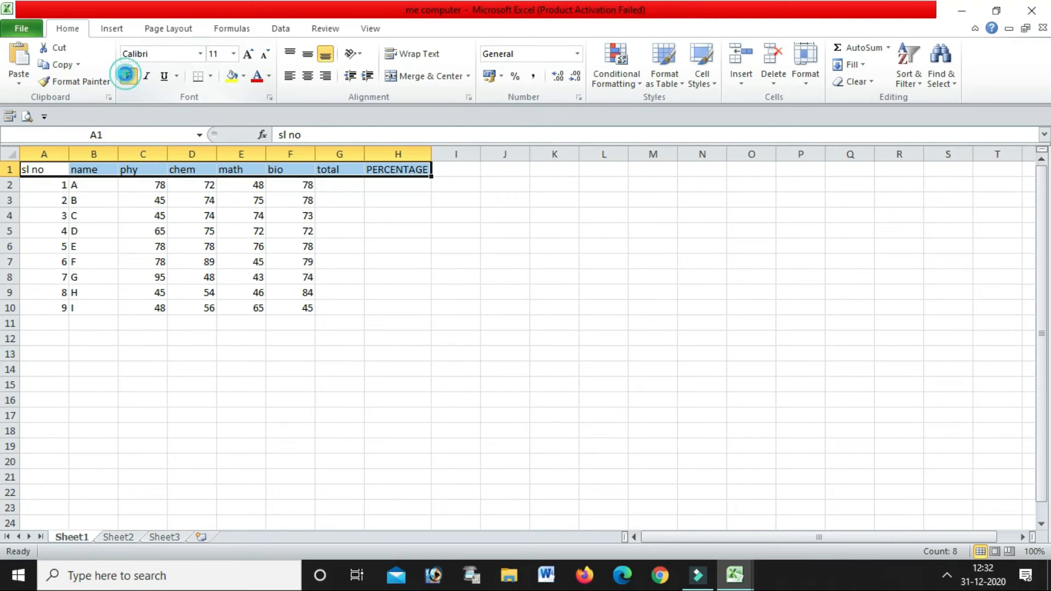
Set the header row's font size to 12 and autofit column H to the enlarged PERCENTAGE heading.
left_click(248, 53)
left_click(247, 54)
left_click(248, 53)
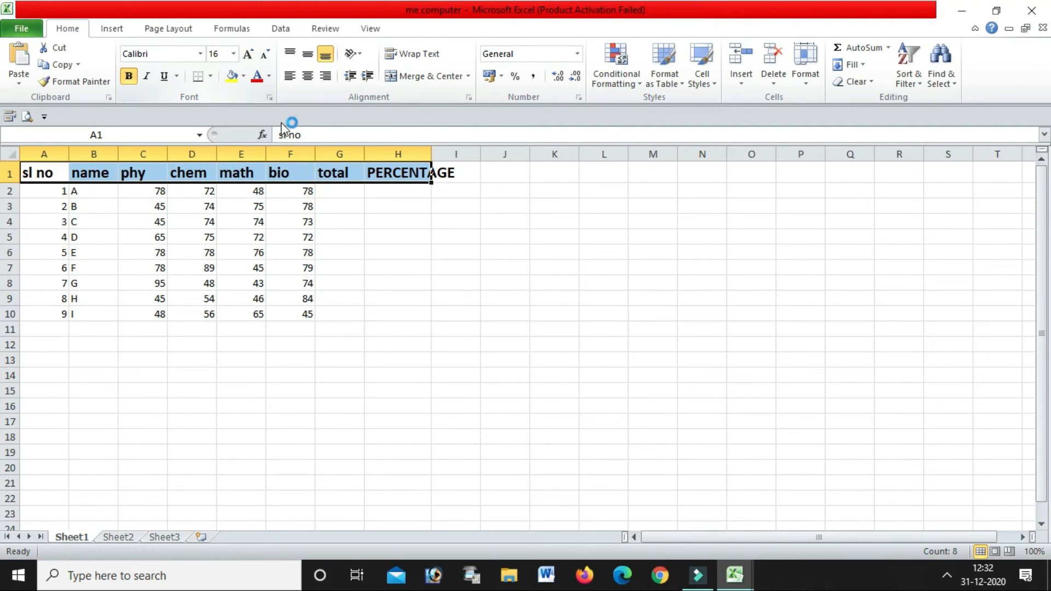
left_click(265, 53)
left_click(264, 53)
left_click(390, 276)
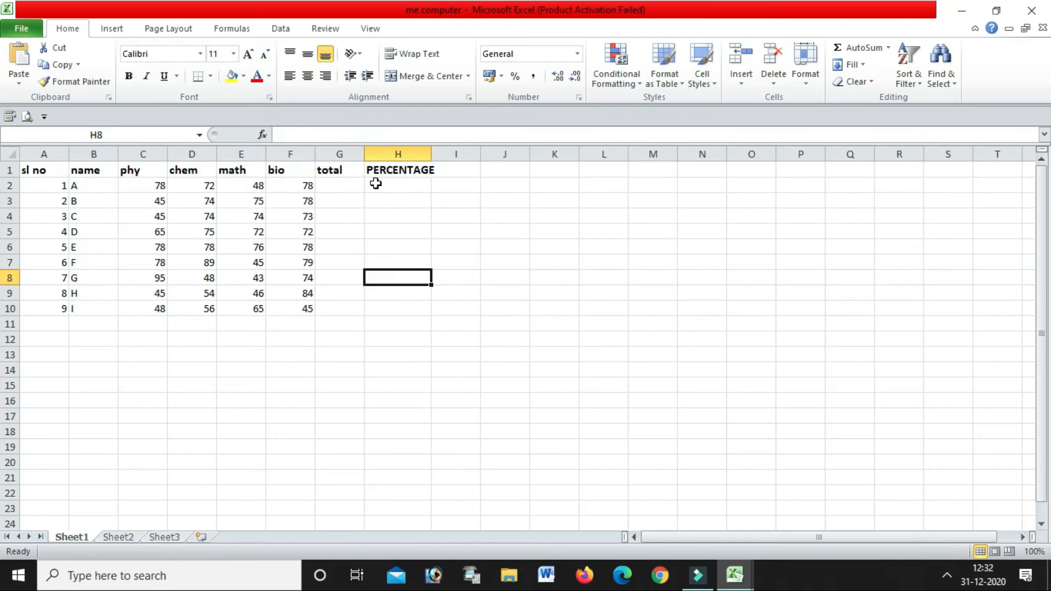
double_click(429, 153)
left_click(404, 292)
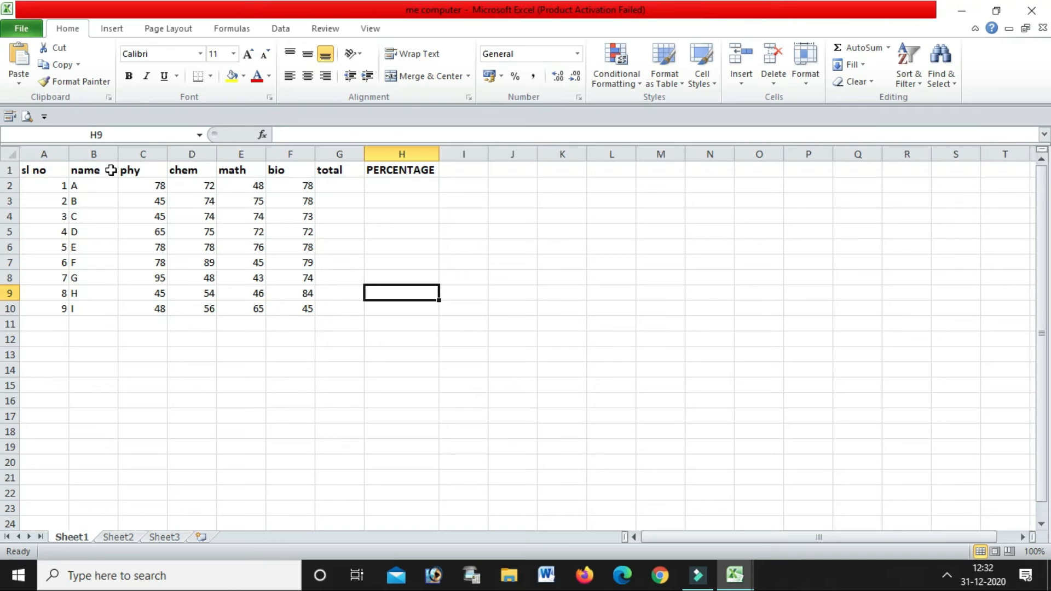
Change the font of the header cells A1 to H1 to Arial Black.
left_click_drag(36, 170, 399, 170)
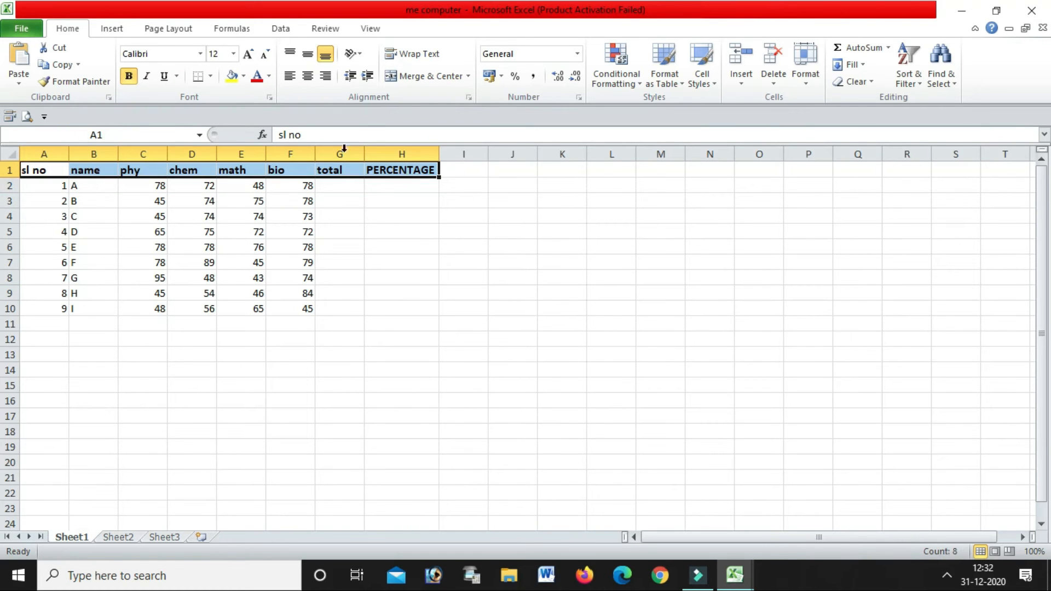
left_click(200, 53)
scroll(165, 340, "down", 10)
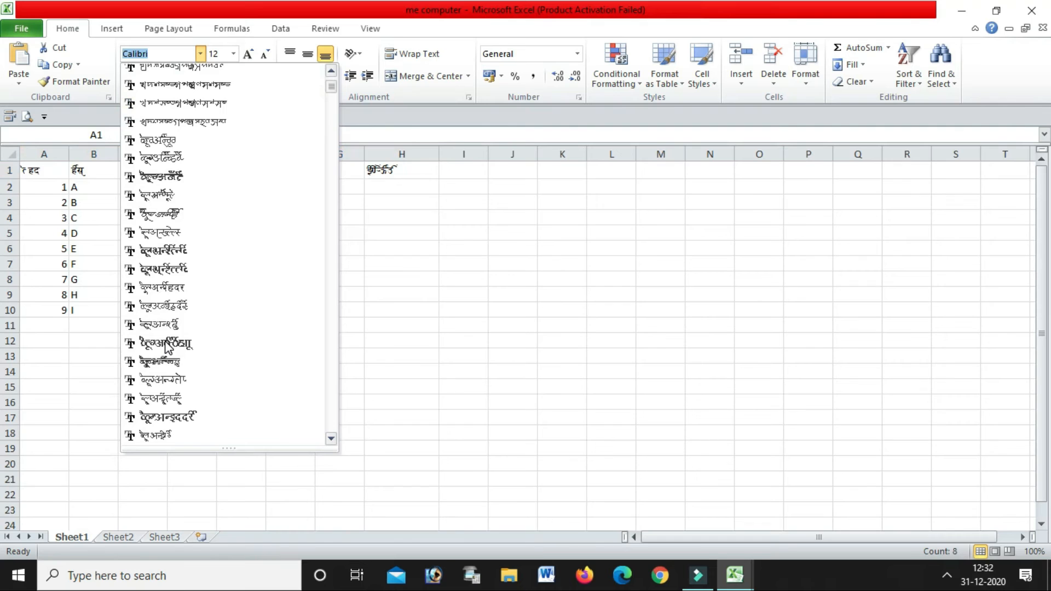
scroll(166, 345, "down", 8)
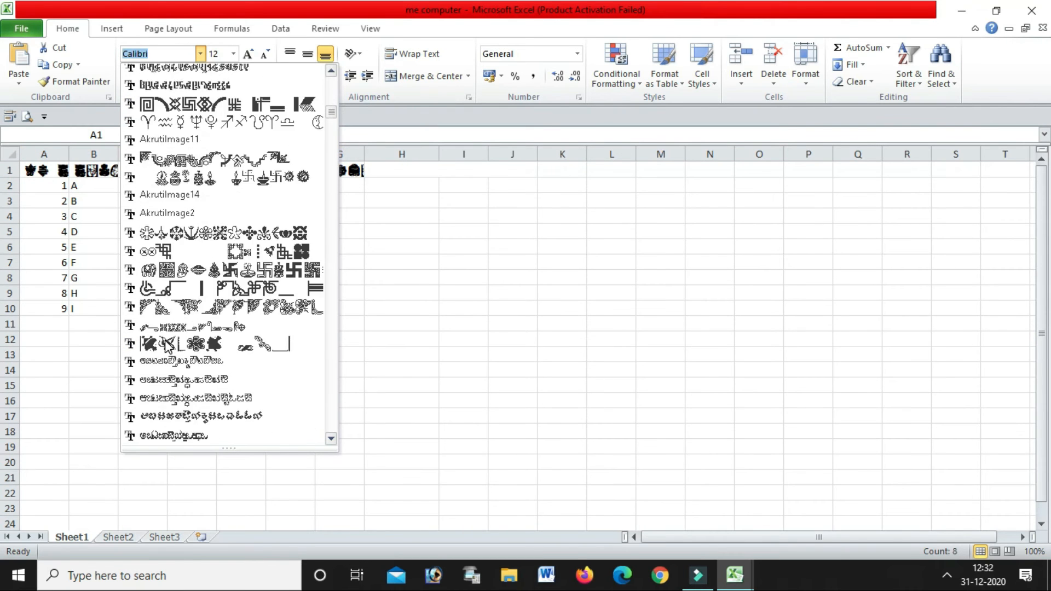
scroll(161, 416, "down", 6)
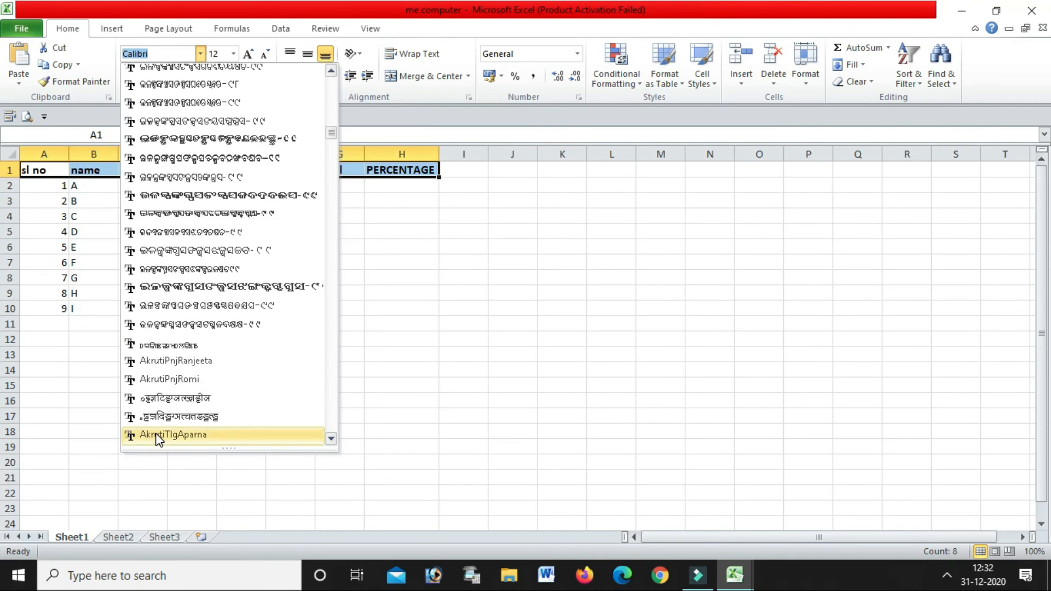
left_click(173, 344)
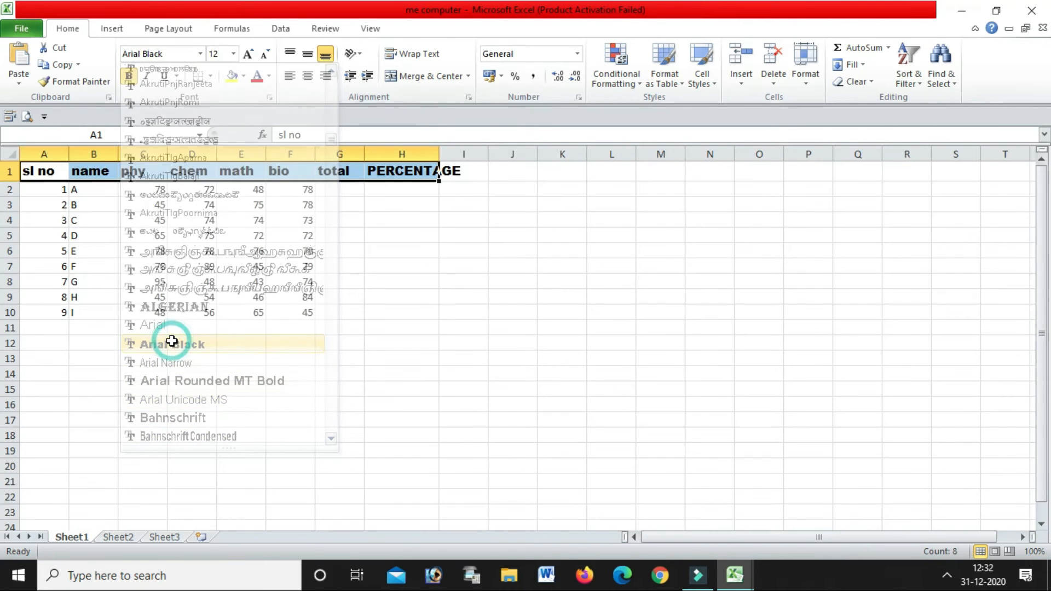
Change the font of header cells A1 to H1 to Calibri and toggle italic on and back off.
left_click(201, 53)
scroll(208, 267, "up", 5)
scroll(209, 269, "up", 8)
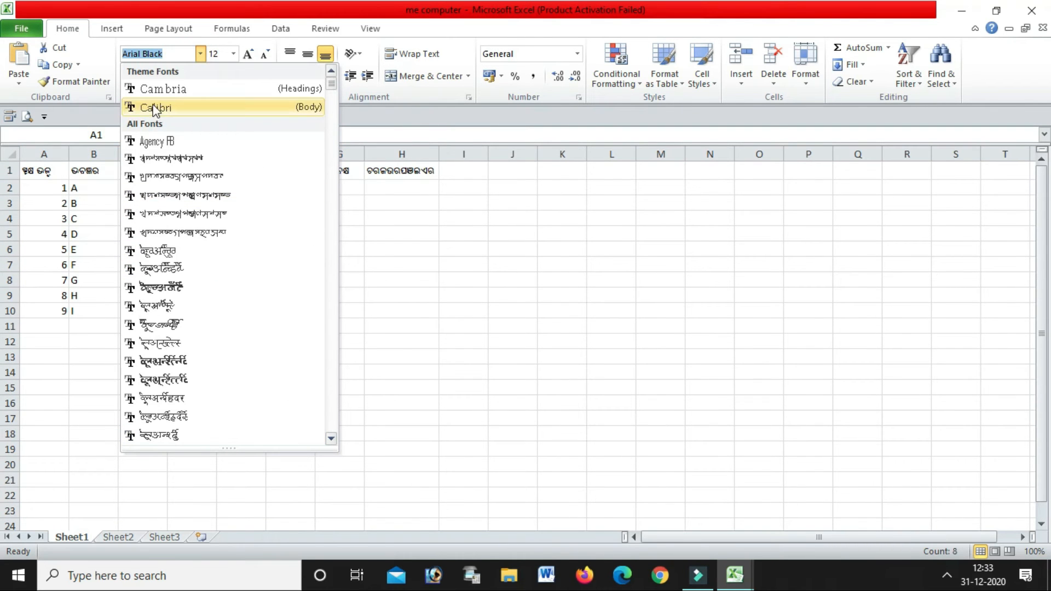
left_click(155, 108)
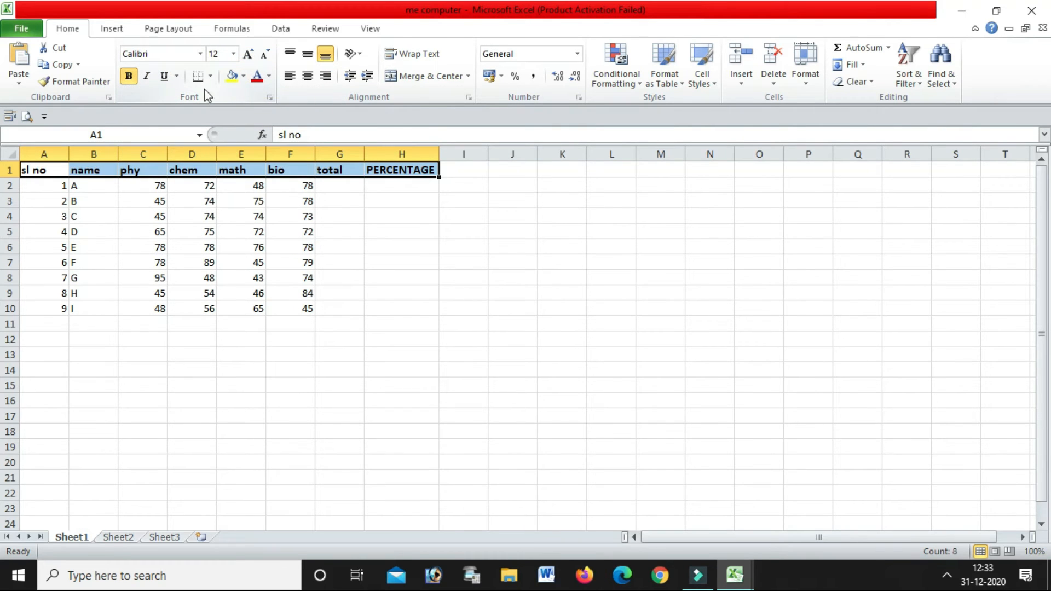
left_click(147, 76)
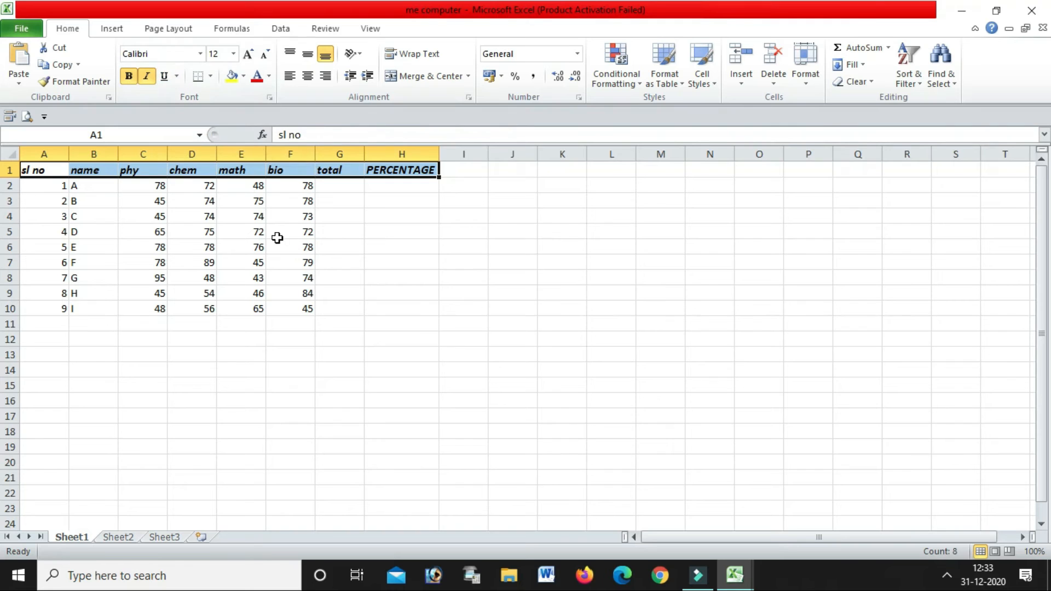
key("ctrl+i")
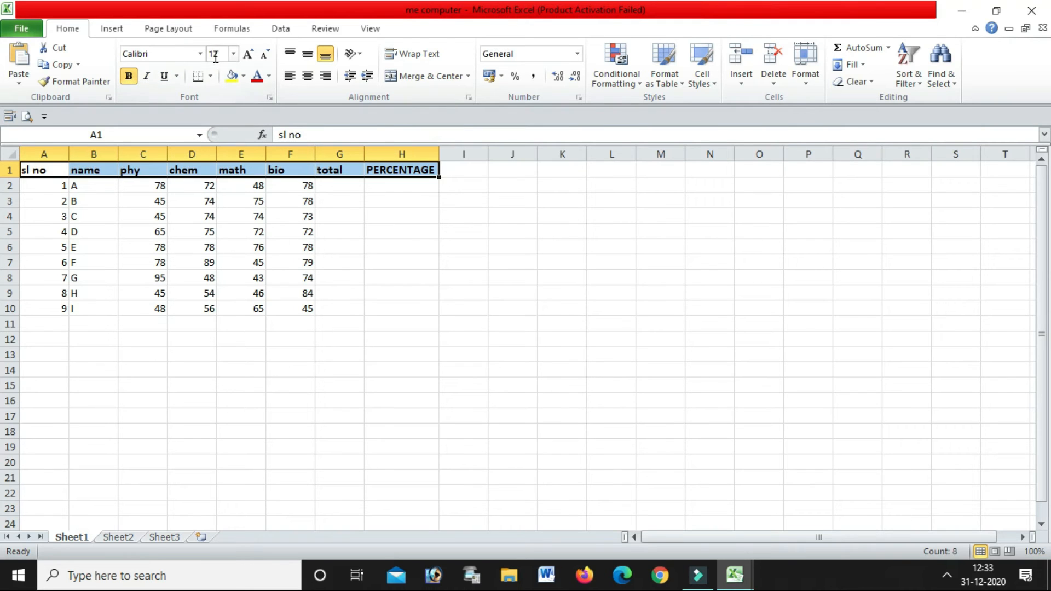
Color the header row text in cells A1 to H1 red.
left_click(270, 76)
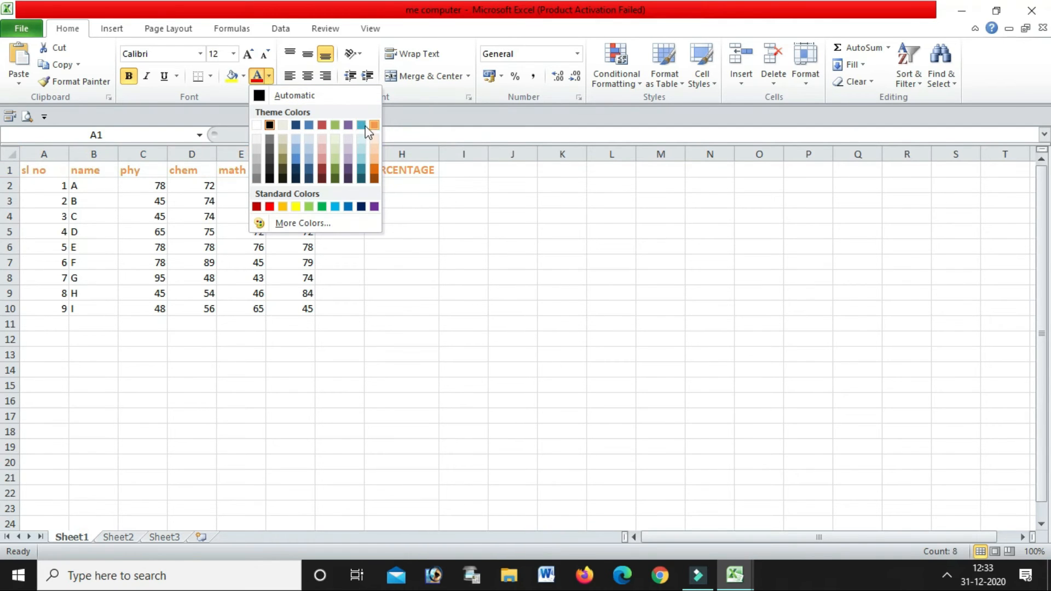
left_click(269, 207)
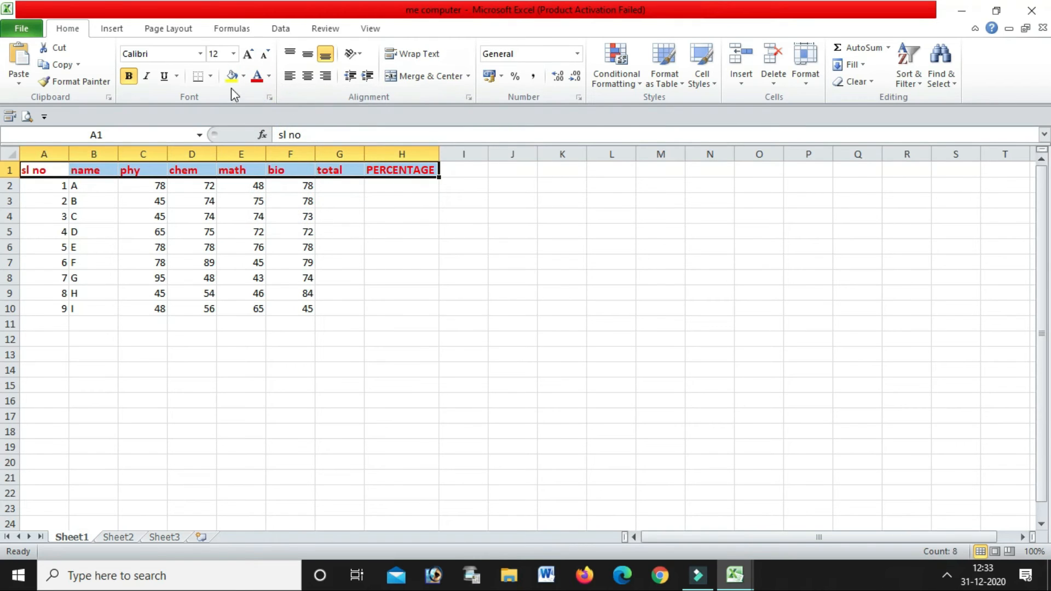
left_click(45, 222)
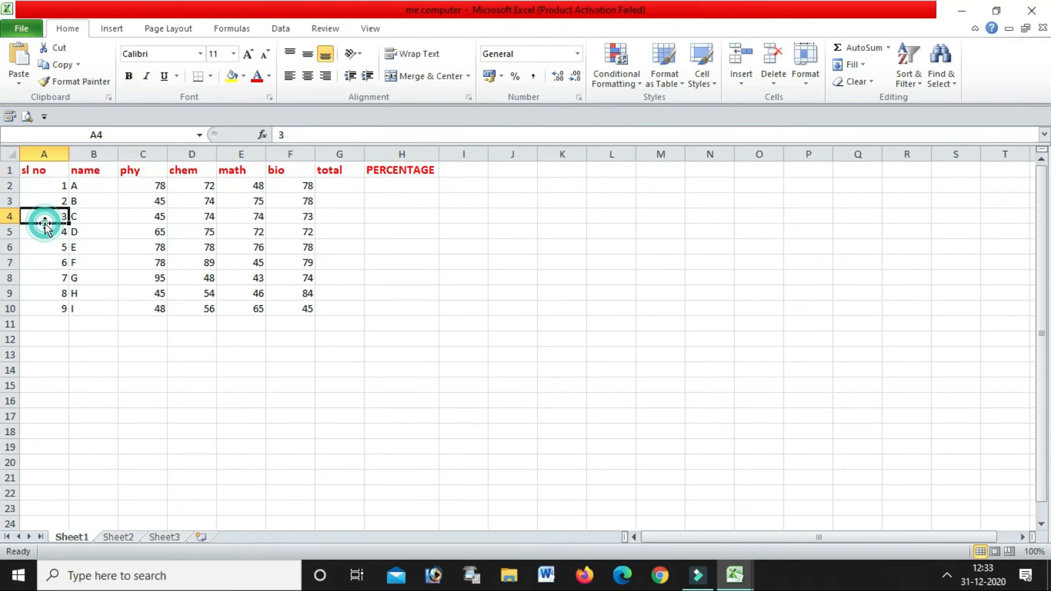
Apply all borders to the marks table, cells A1 to H10.
left_click_drag(31, 170, 421, 308)
double_click(421, 308)
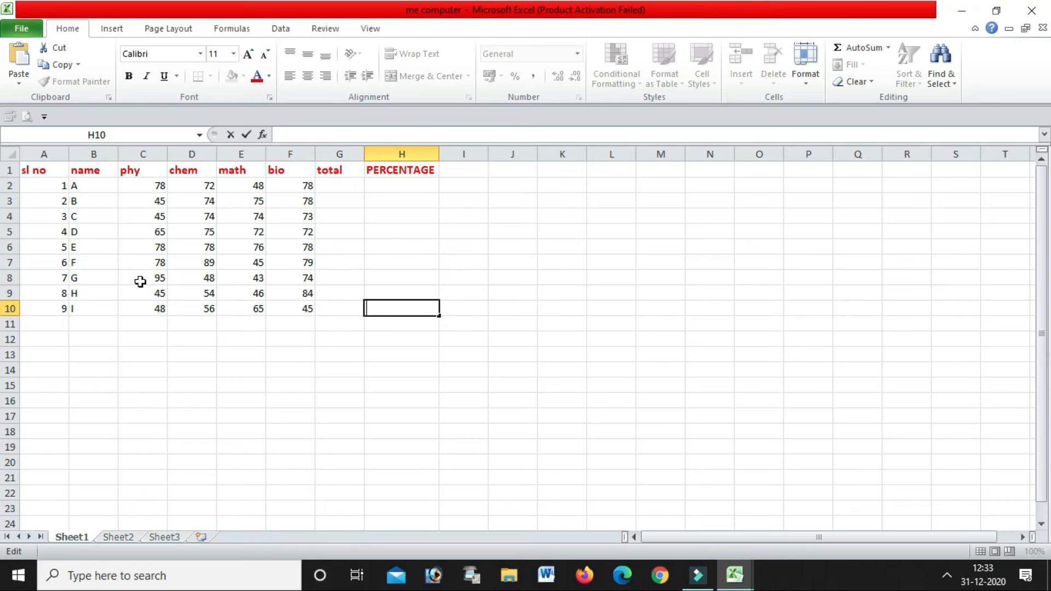
left_click_drag(34, 171, 385, 311)
left_click(212, 77)
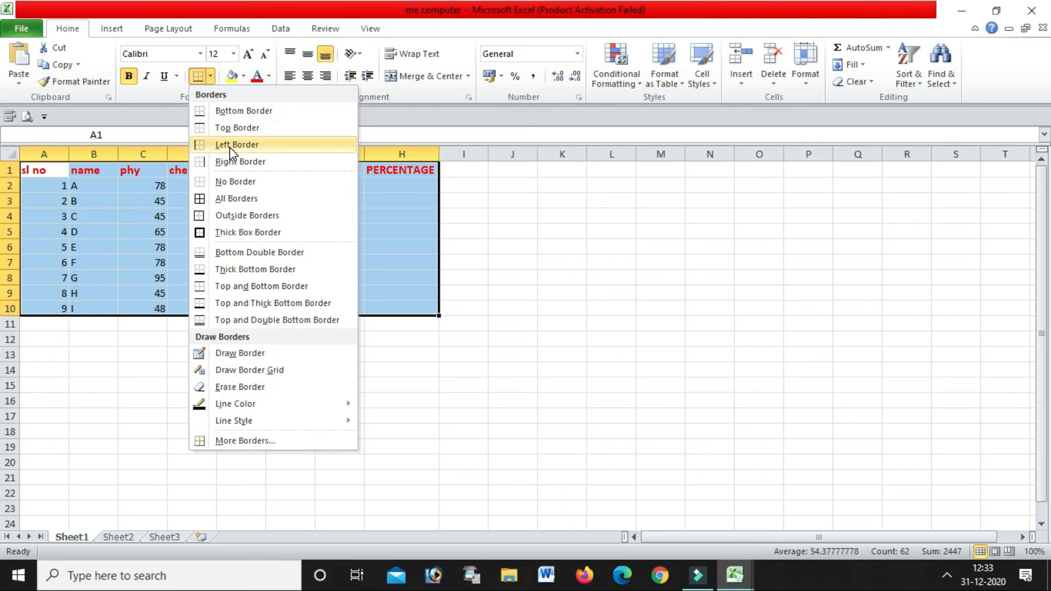
left_click(222, 199)
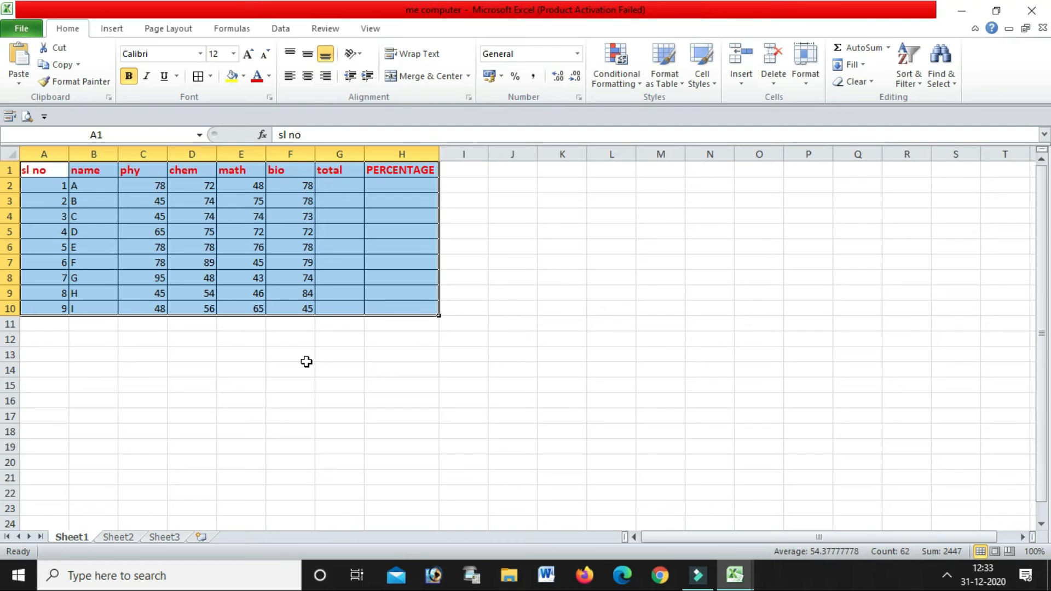
left_click(317, 359)
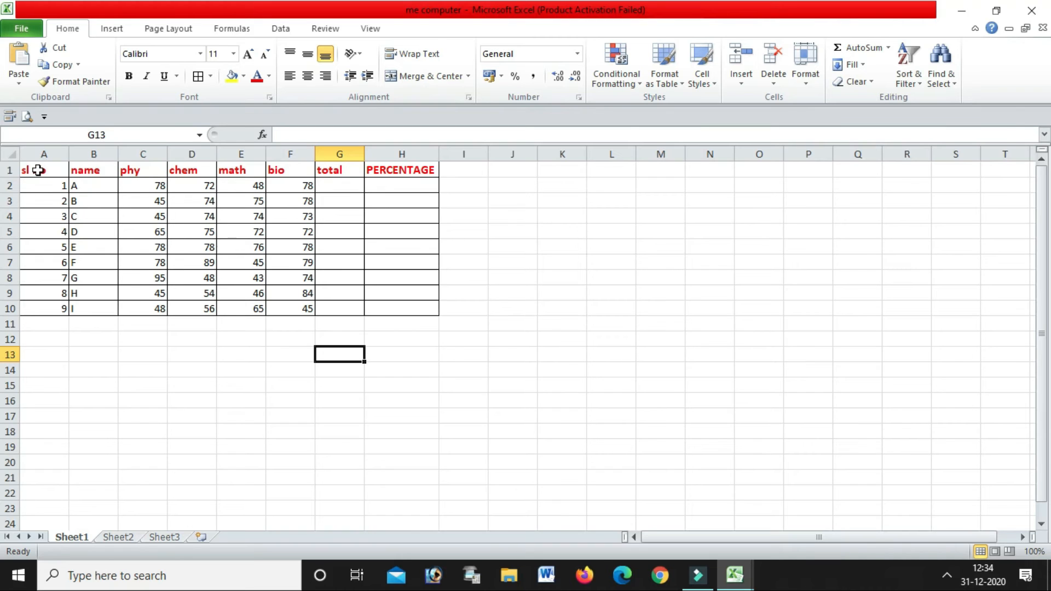
Fill the whole marks table, cells A1 to H10, with yellow.
left_click_drag(38, 170, 414, 309)
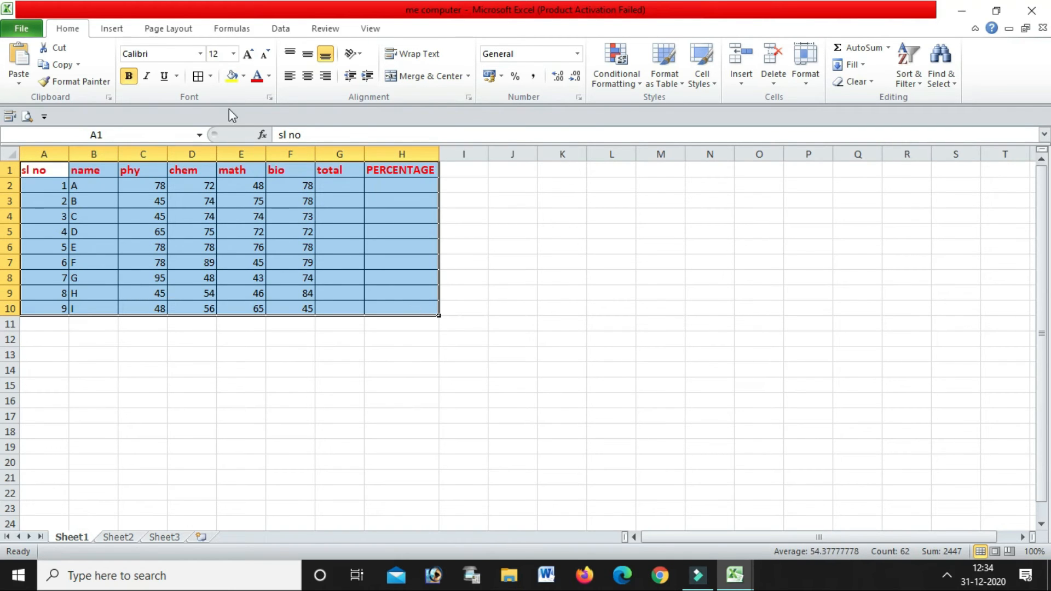
left_click(244, 77)
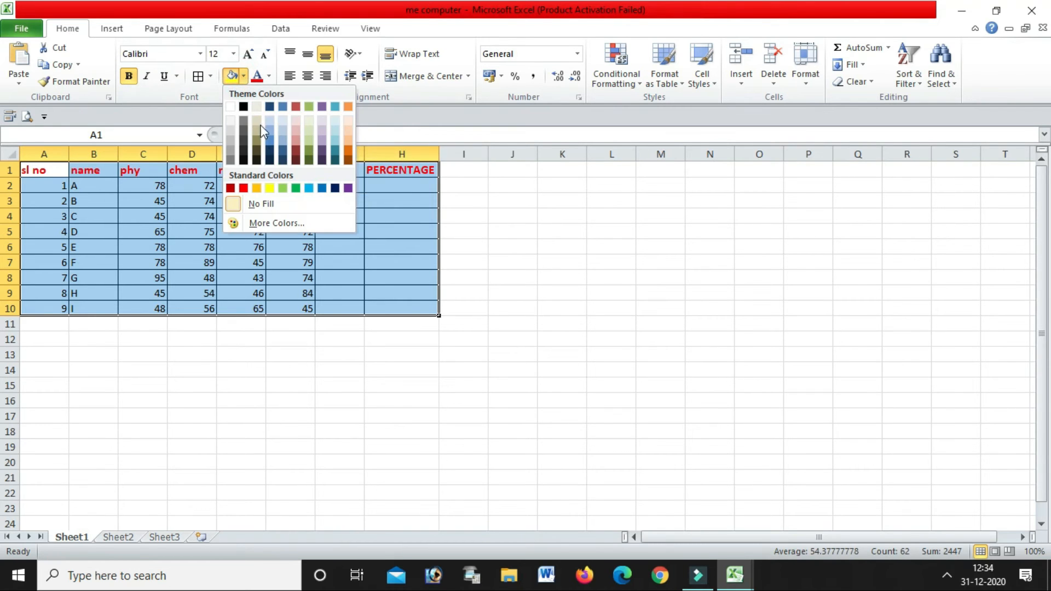
left_click(273, 187)
left_click(345, 353)
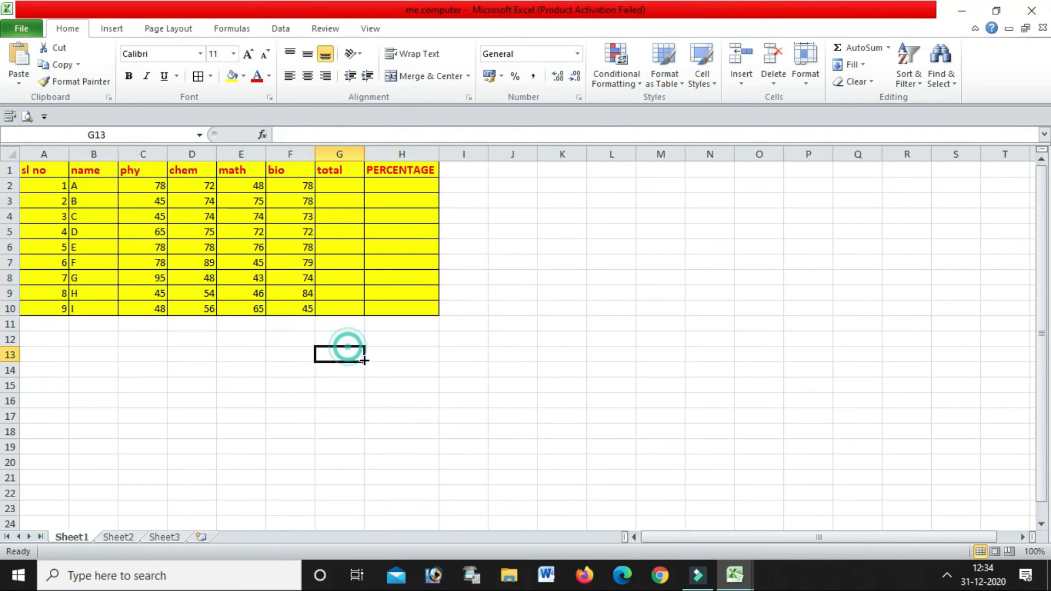
Fill the header row, cells A1 to H1, with the standard light green color.
left_click_drag(25, 171, 408, 170)
left_click(244, 77)
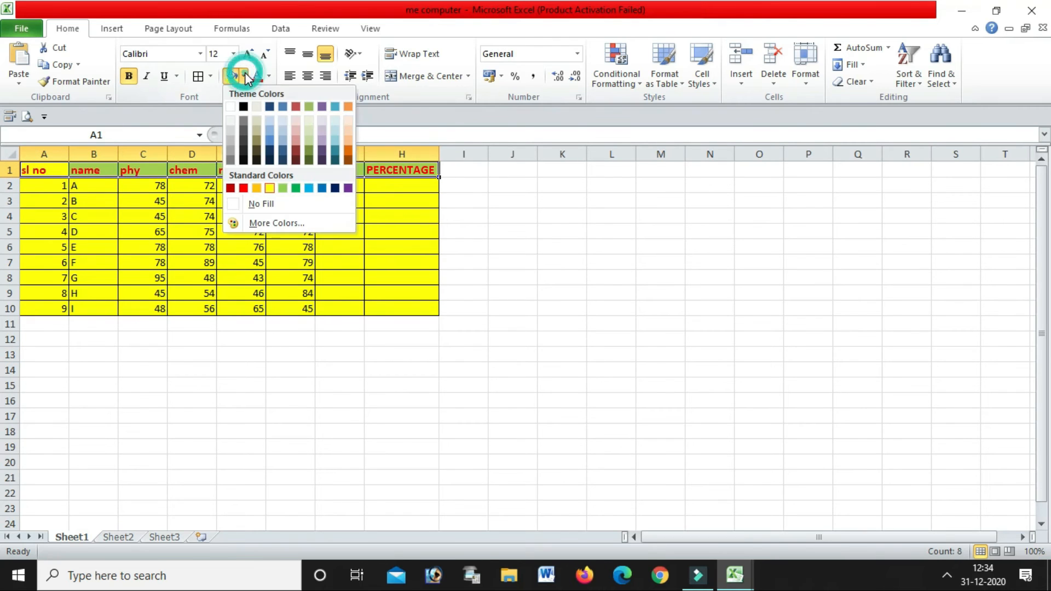
left_click(282, 189)
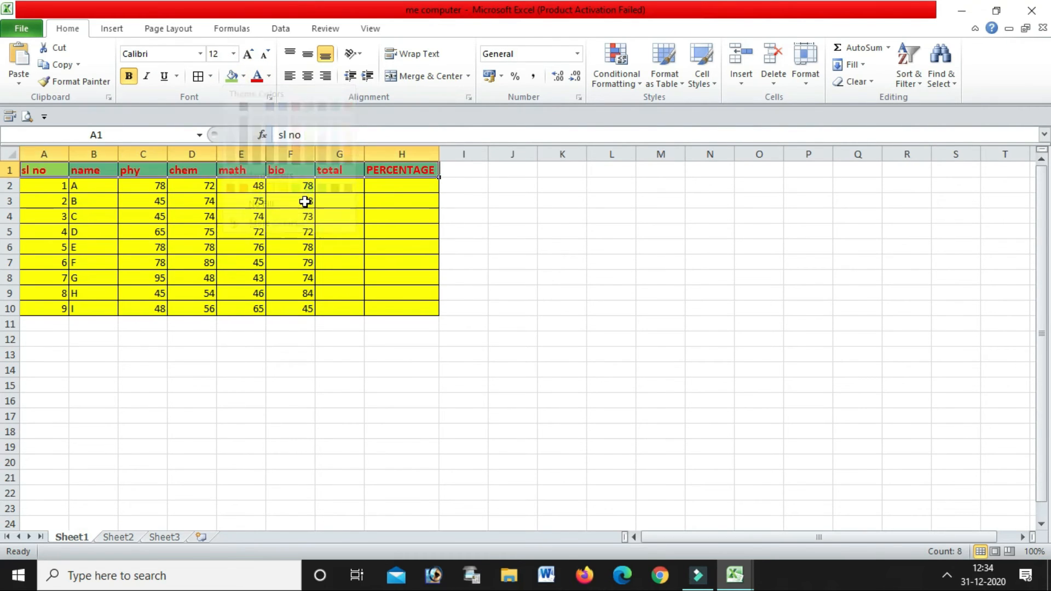
left_click(240, 77)
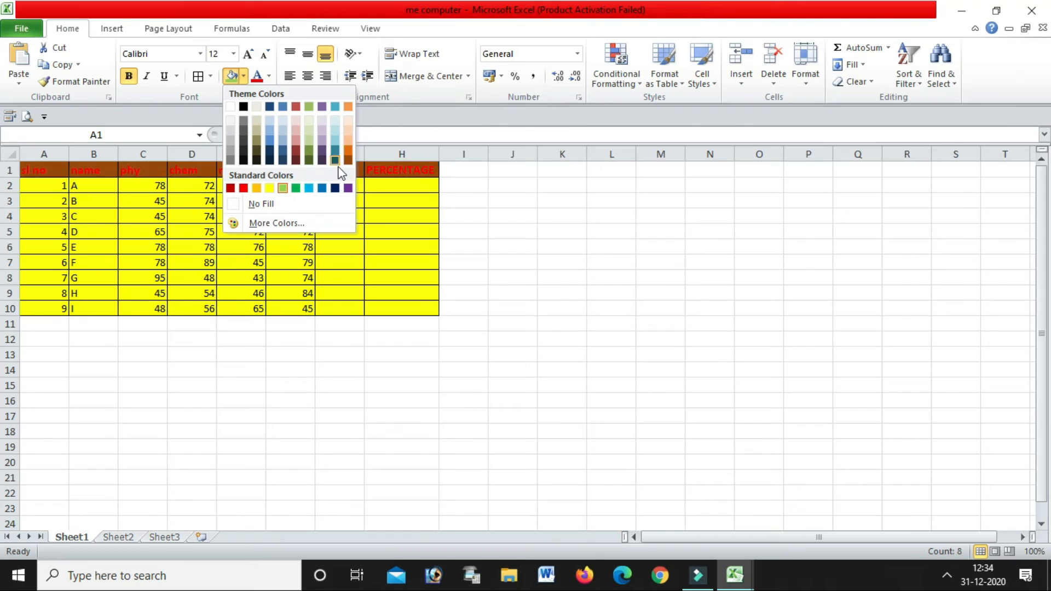
left_click(282, 189)
left_click(494, 232)
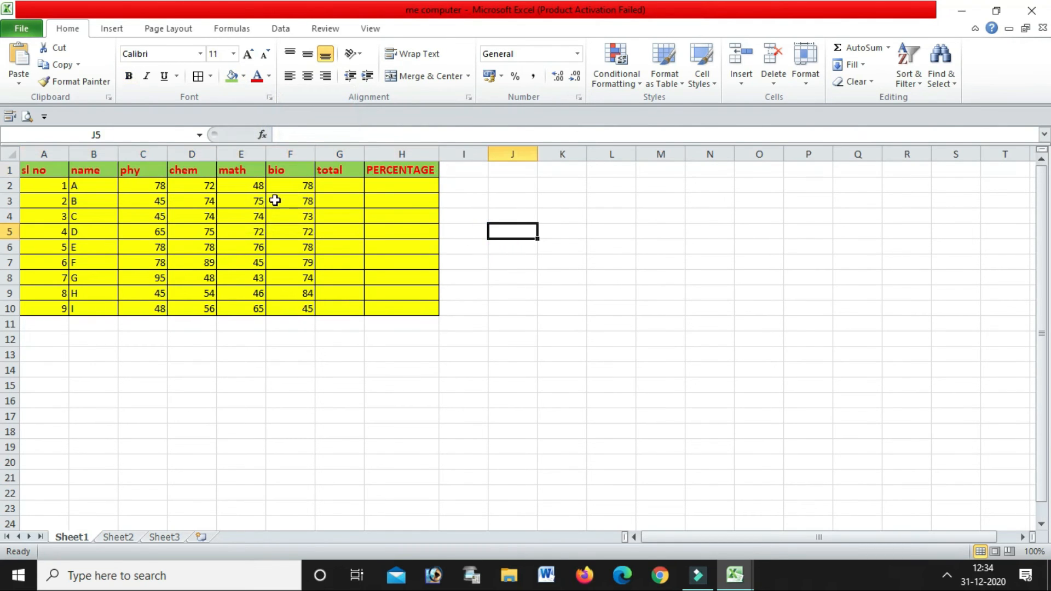
Set the text color of header cells A1 to H1 to black.
left_click_drag(28, 170, 412, 169)
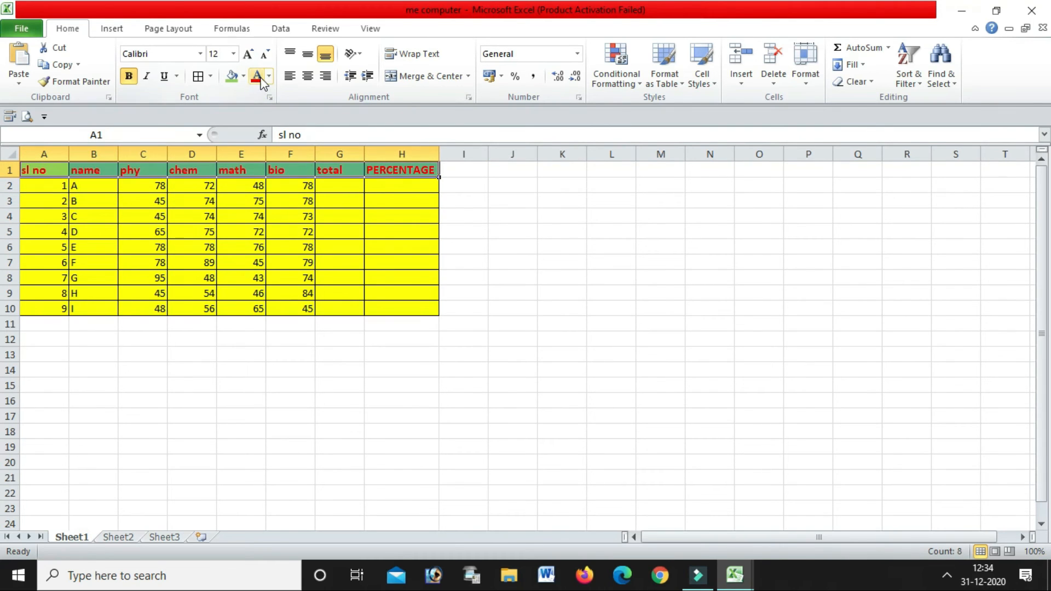
left_click(269, 76)
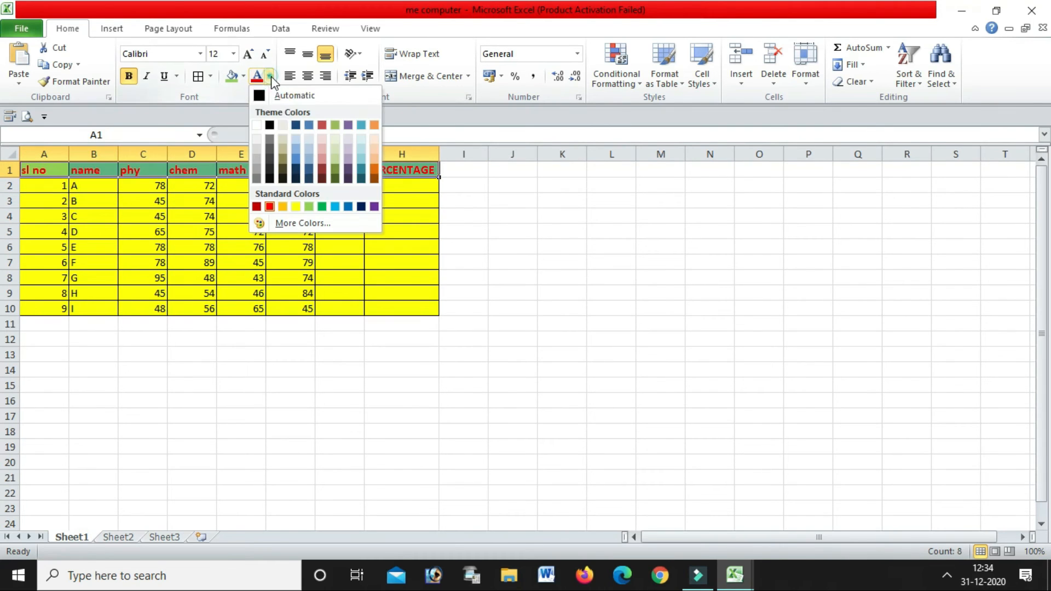
left_click(270, 125)
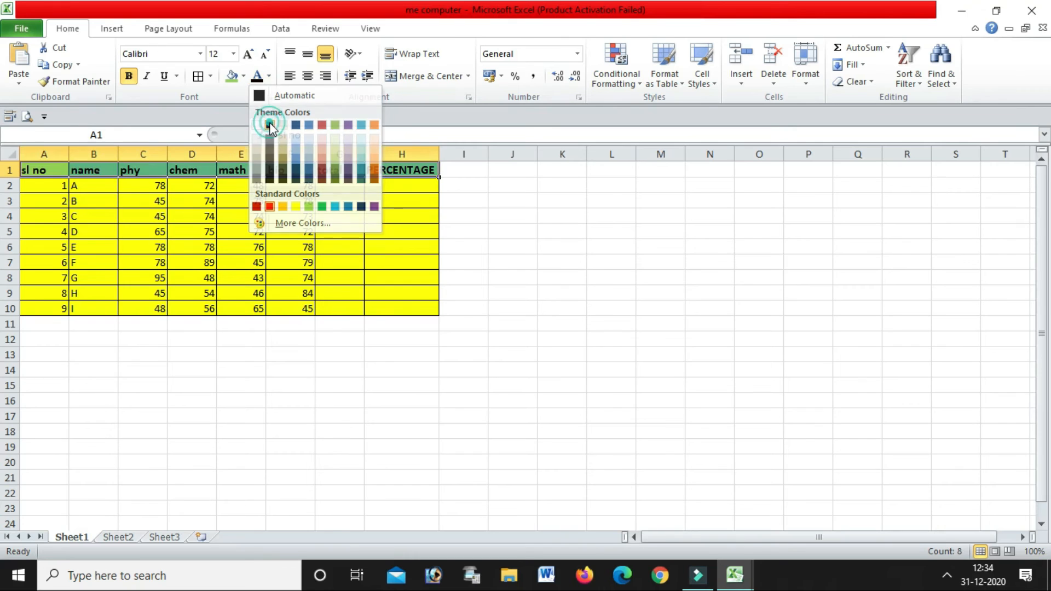
left_click(482, 323)
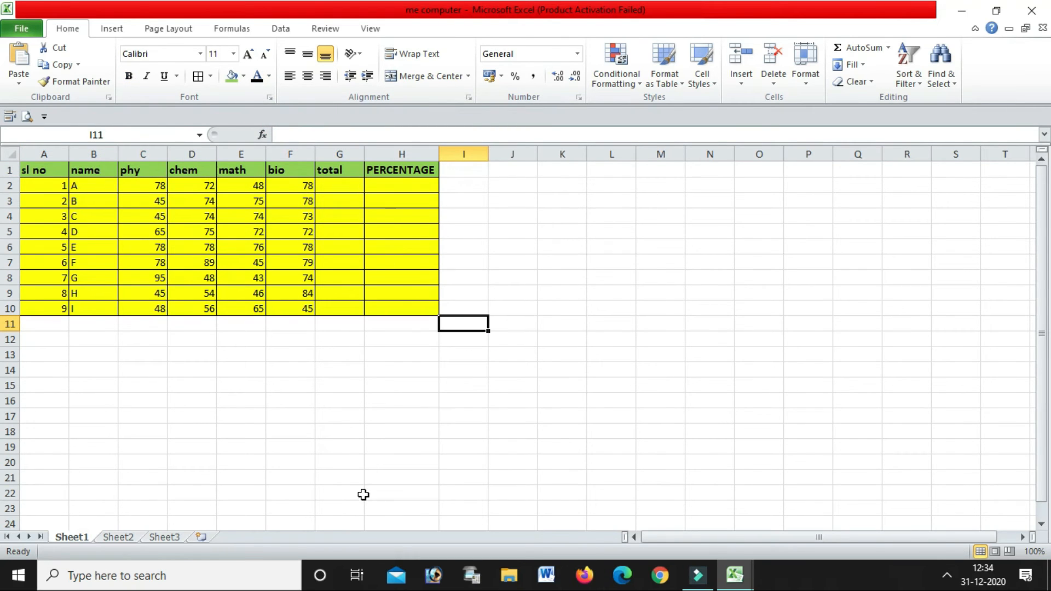
left_click(234, 398)
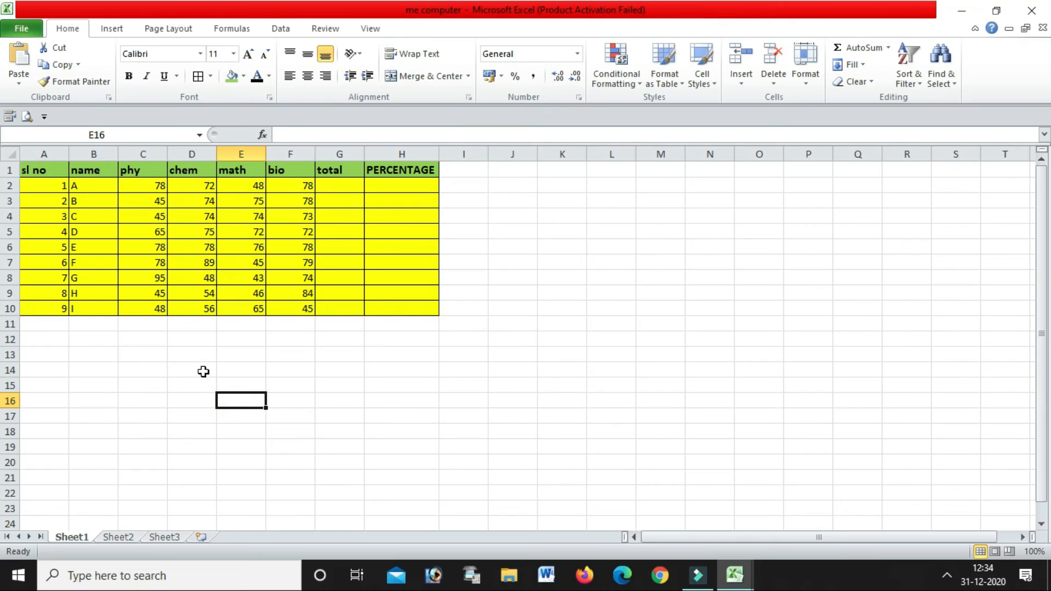
left_click(448, 399)
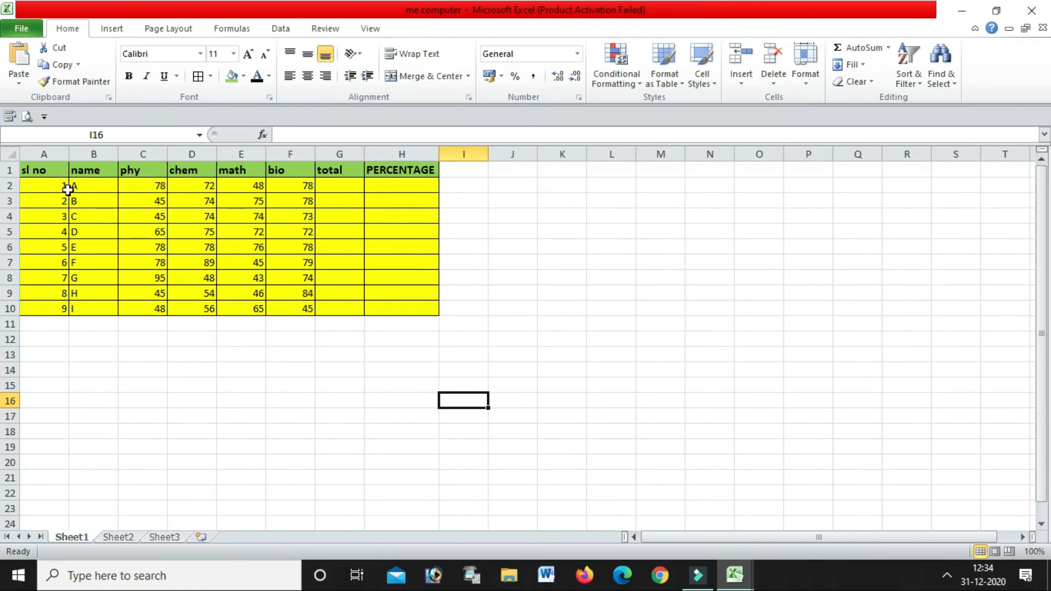
left_click(219, 389)
Try left and right alignment on table cells A1 to H10, and settle on centered text.
left_click(41, 167)
left_click_drag(41, 166, 383, 295)
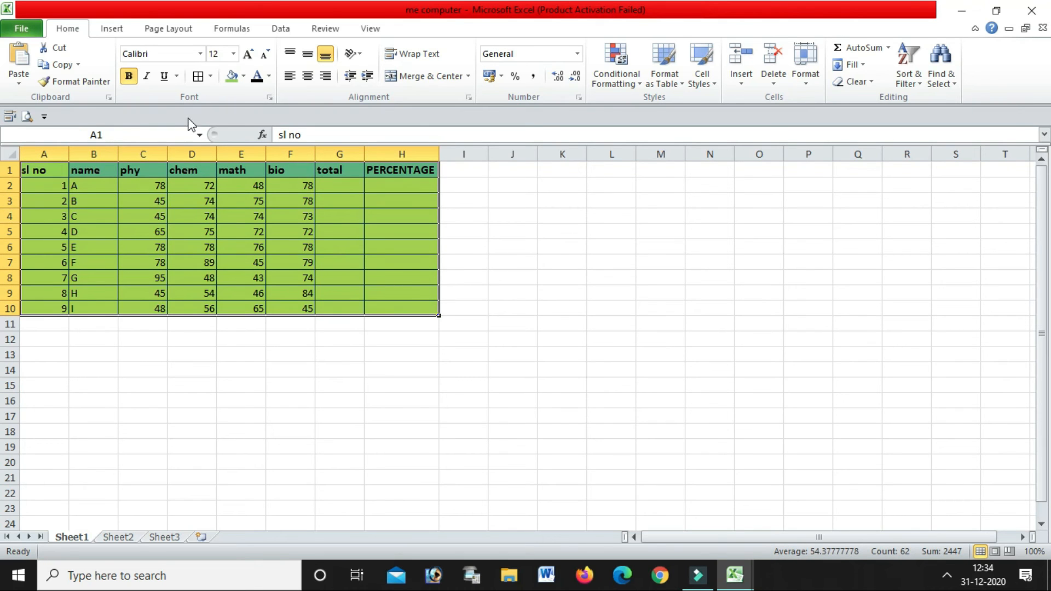
left_click(290, 76)
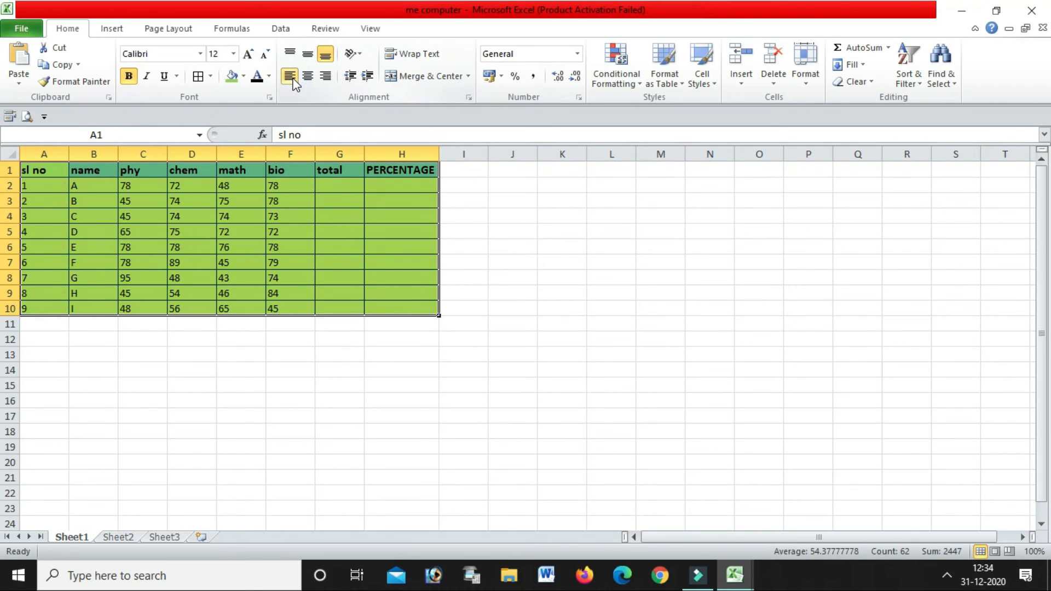
left_click(307, 76)
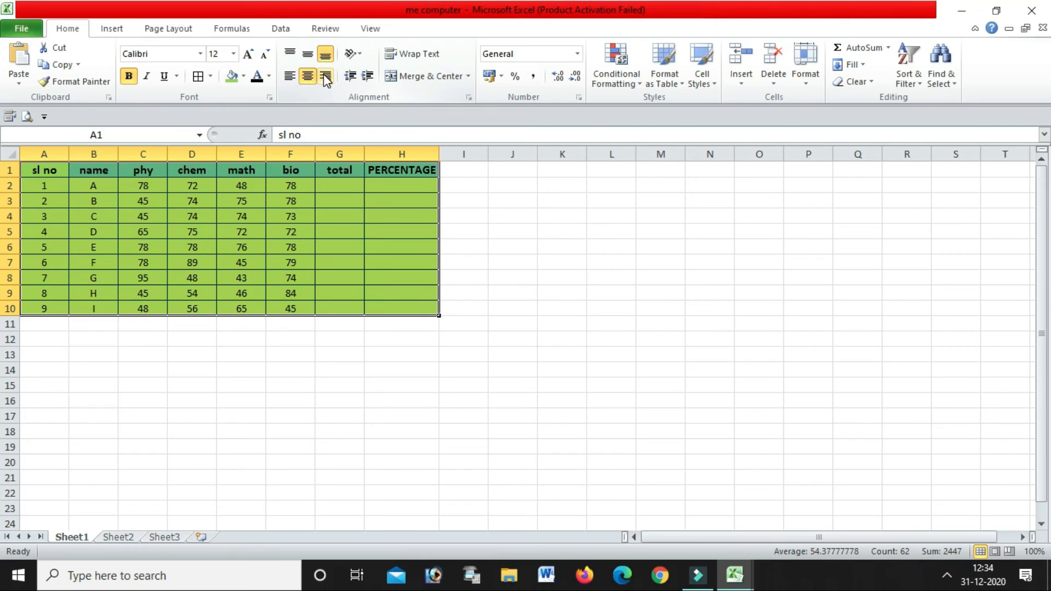
left_click(326, 77)
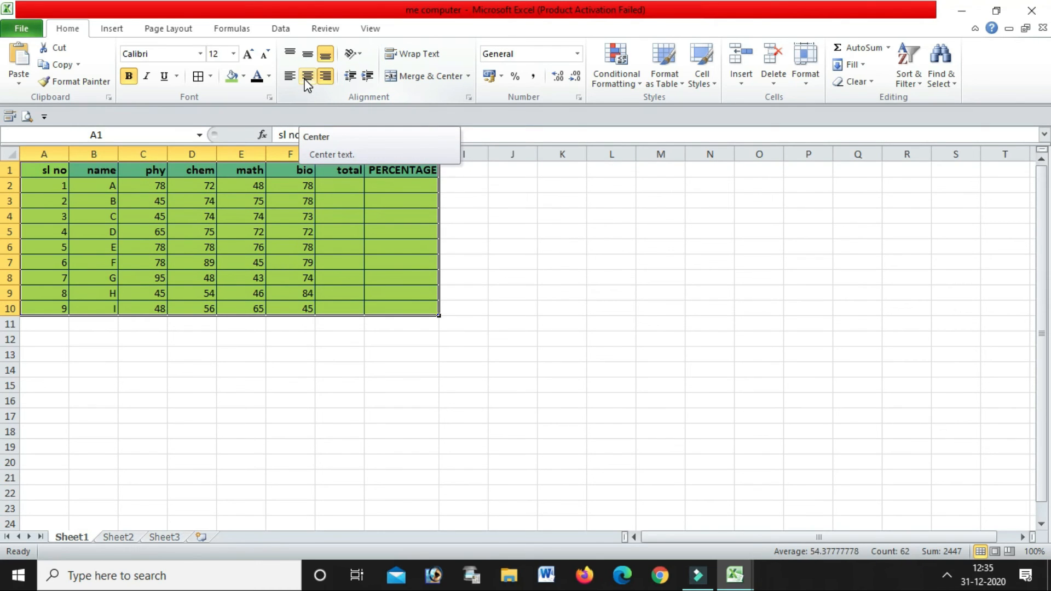
left_click(303, 77)
left_click_drag(288, 388, 290, 393)
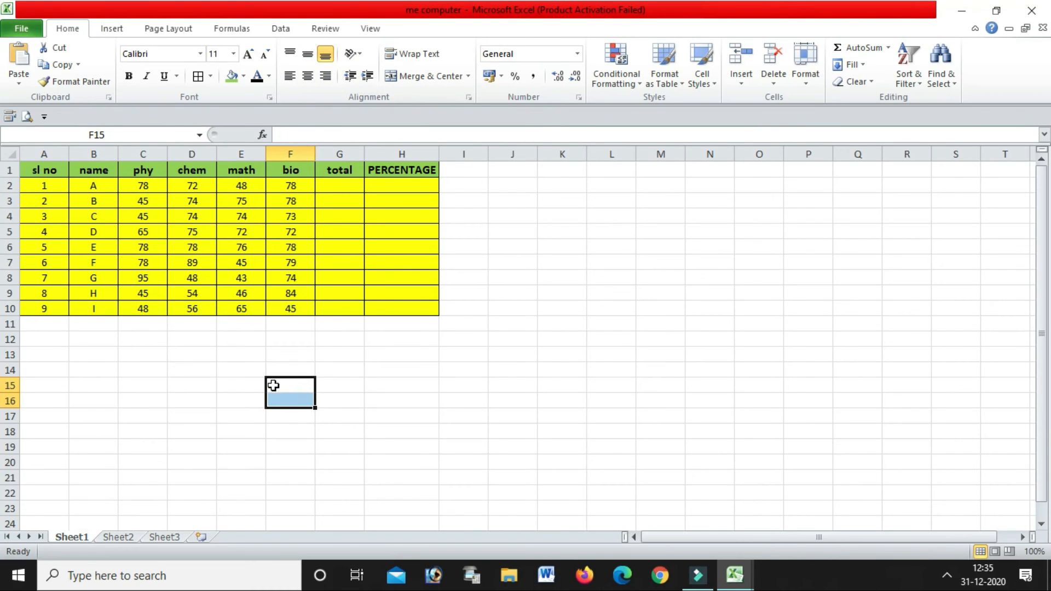
left_click(475, 294)
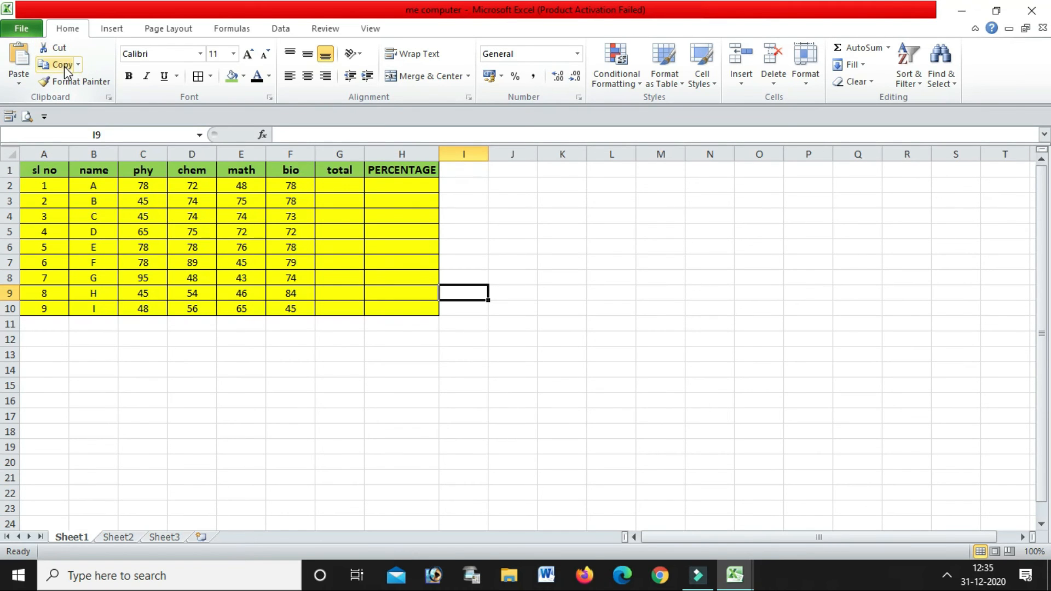
left_click(173, 358)
left_click_drag(31, 169, 413, 310)
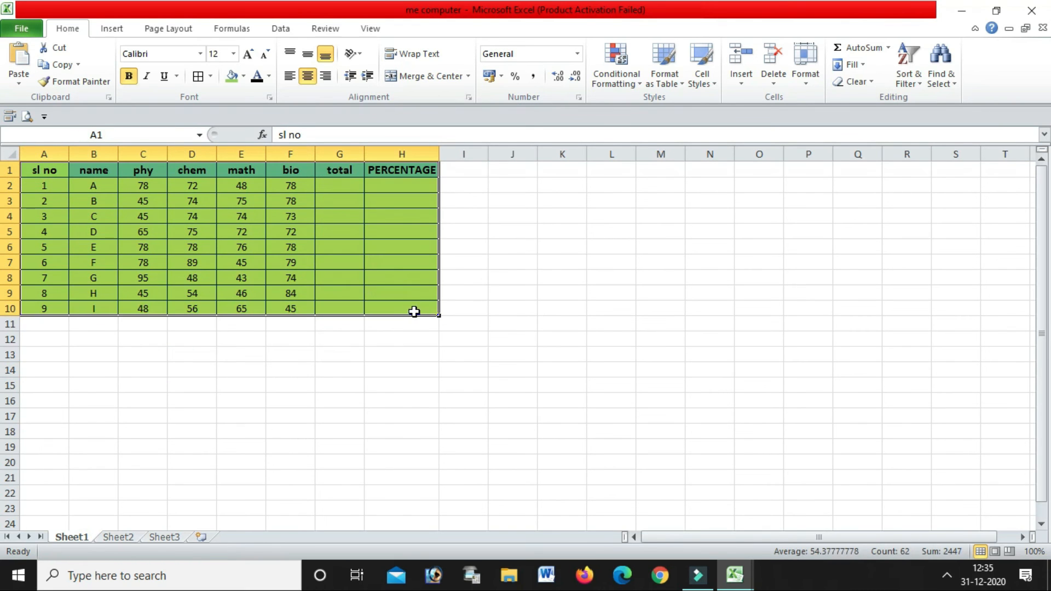
left_click(238, 369)
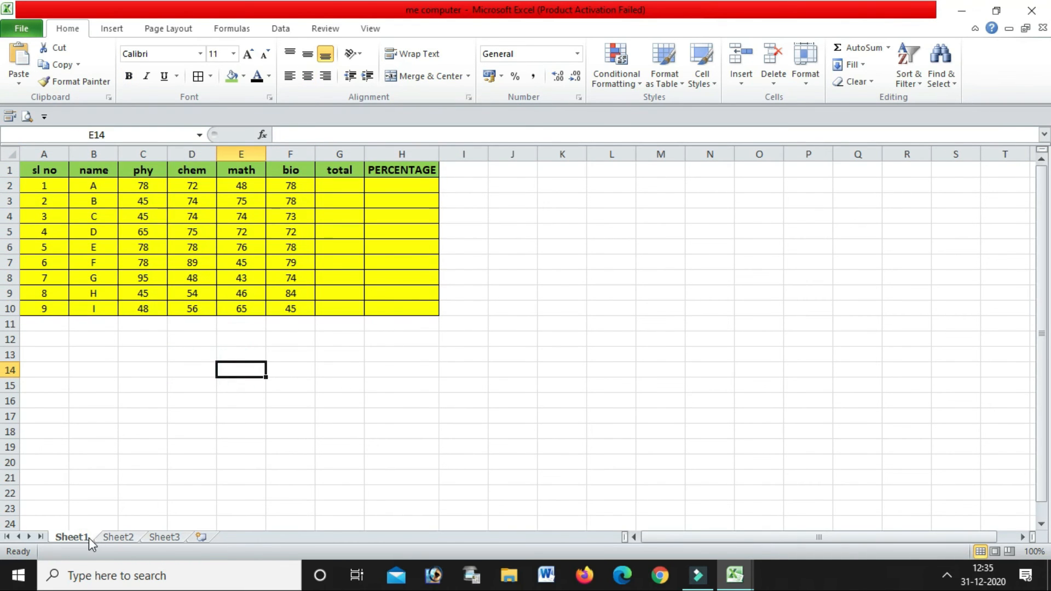
left_click(112, 536)
left_click(161, 536)
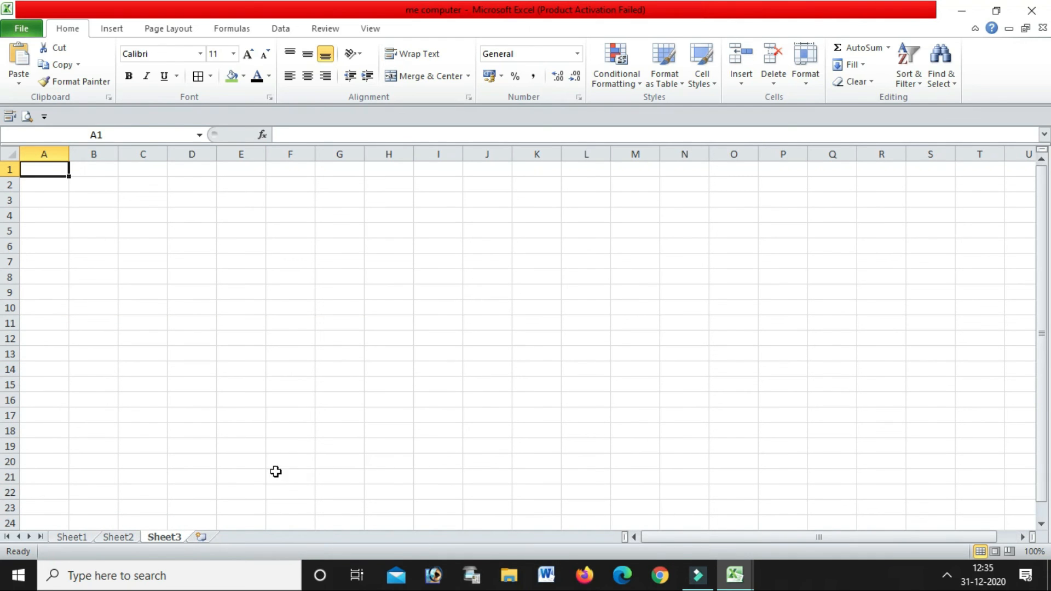
left_click(75, 537)
Copy the whole marks table, cells A1 to H10, on Sheet1.
left_click(131, 370)
left_click_drag(46, 170, 418, 316)
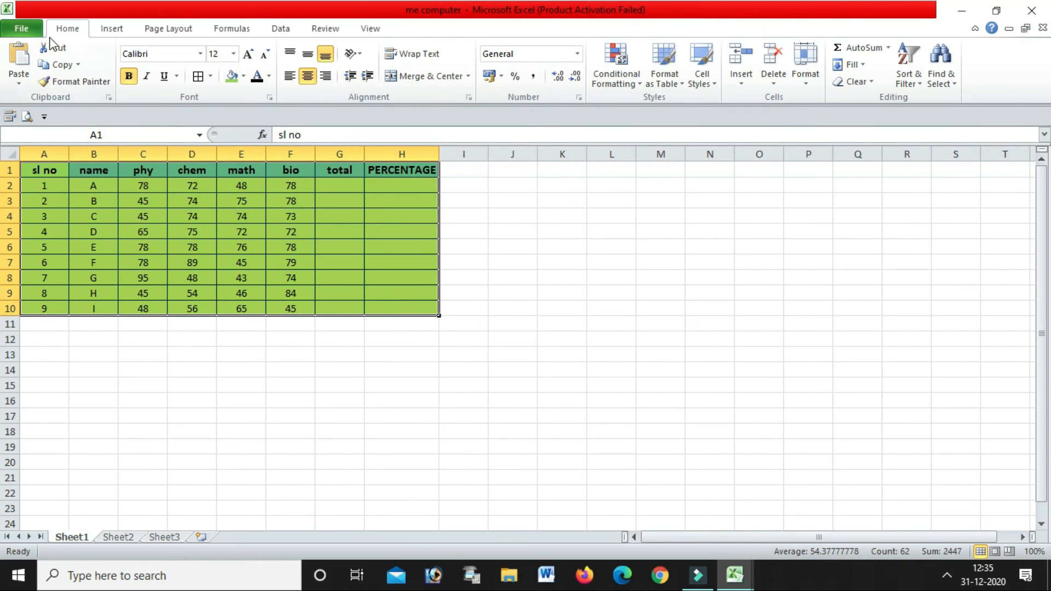
left_click(63, 65)
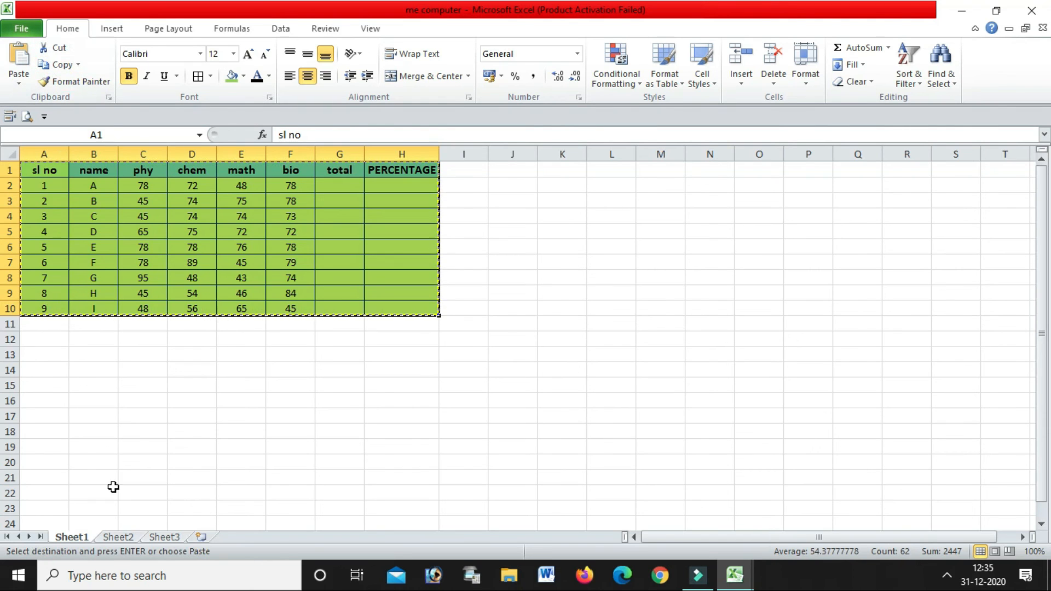
Paste the copied marks table at cell A1 of Sheet2 and widen column H to fit the PERCENTAGE heading.
left_click(118, 537)
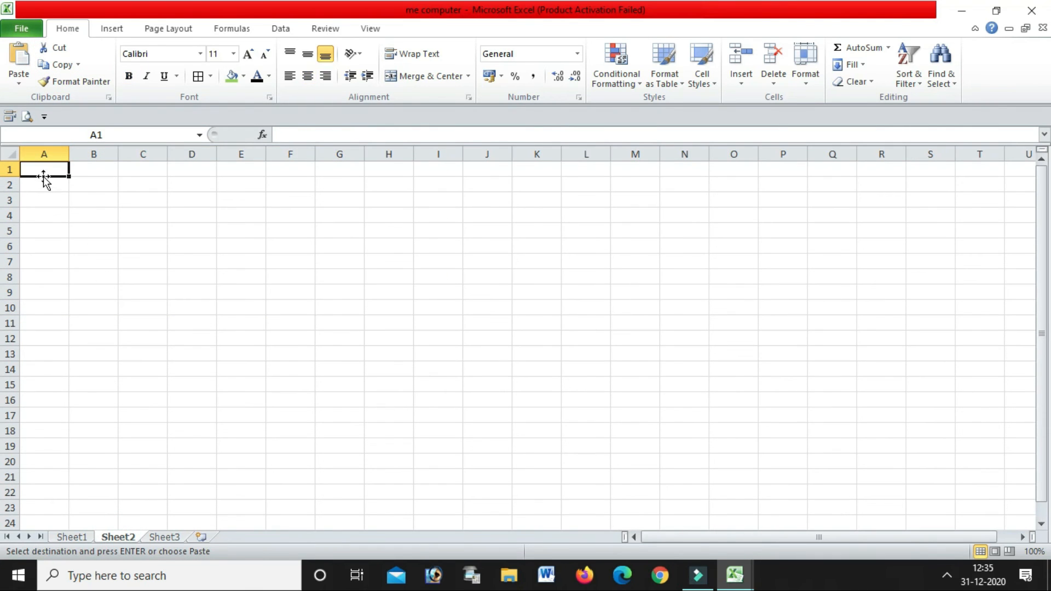
left_click(43, 169)
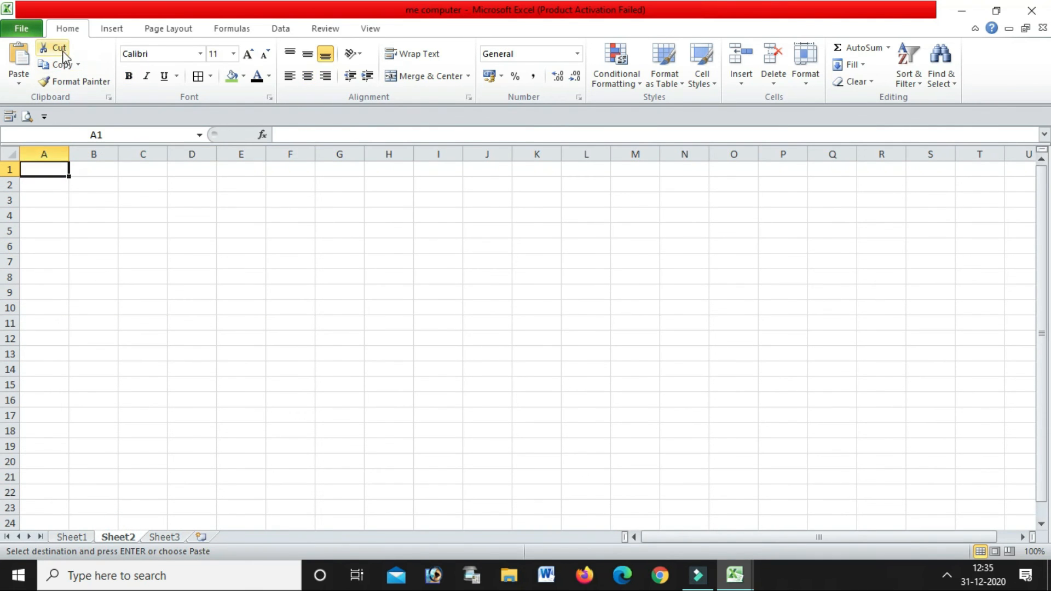
left_click(19, 60)
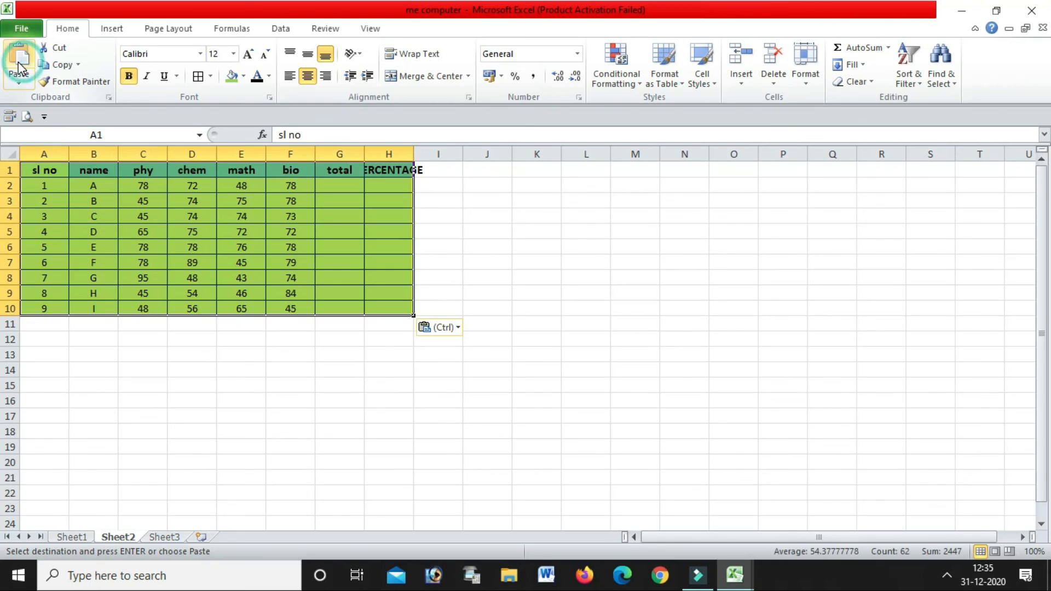
left_click(182, 367)
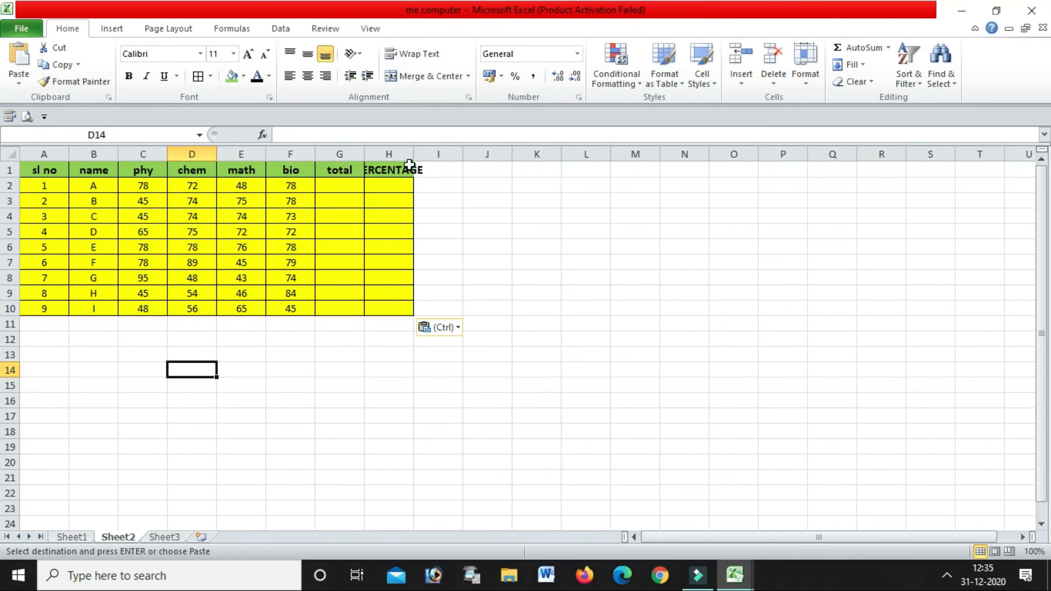
left_click_drag(411, 153, 448, 153)
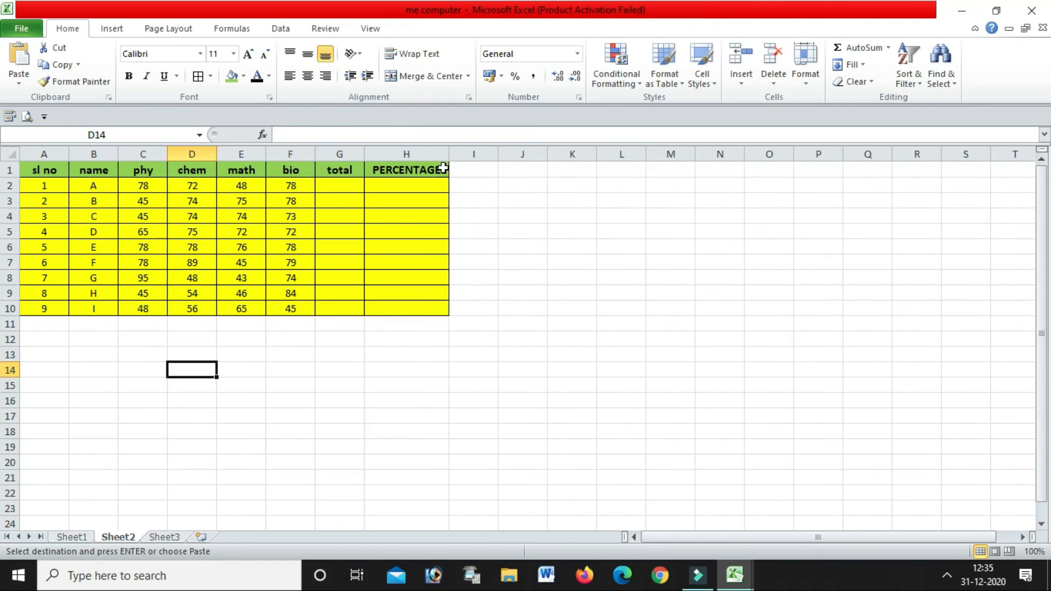
Undo the column widening and the table paste on Sheet2, and return to the original table on Sheet1.
left_click(86, 537)
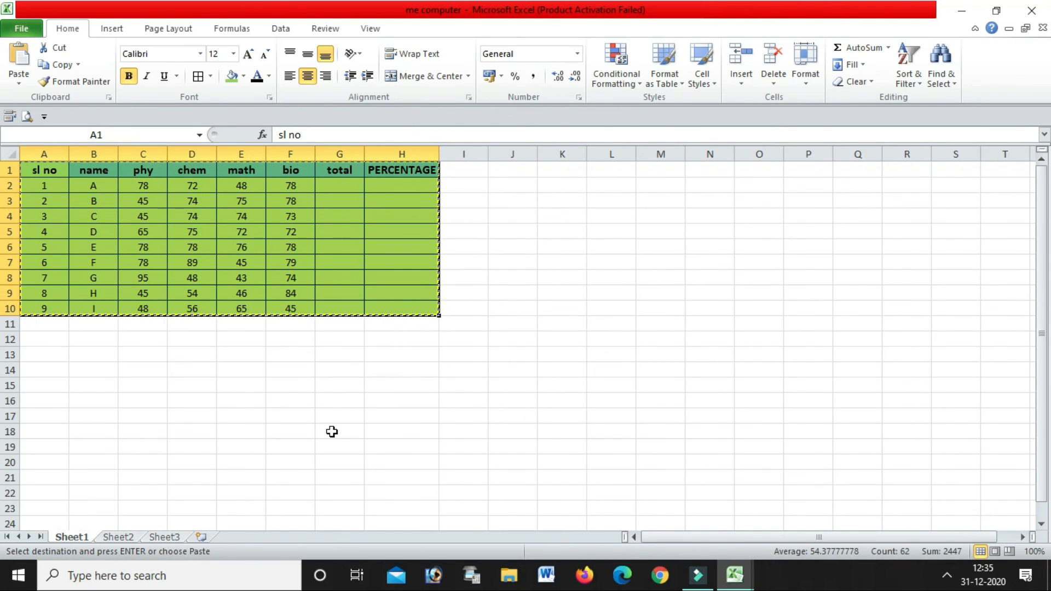
key("ctrl+Page_Down")
key("ctrl+z")
key("ctrl+z")
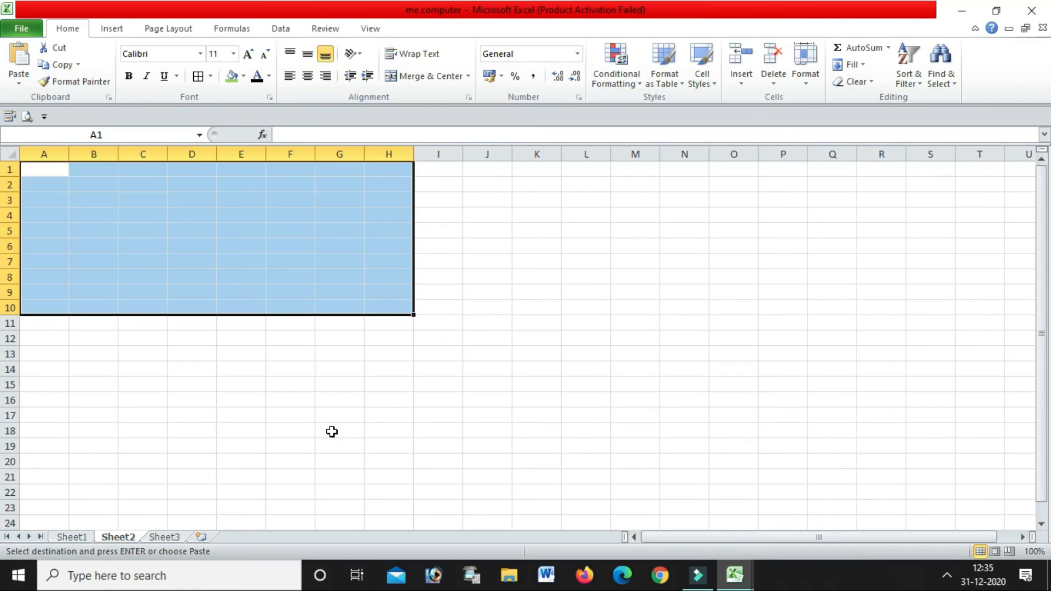
key("ctrl+Page_Up")
left_click(192, 491)
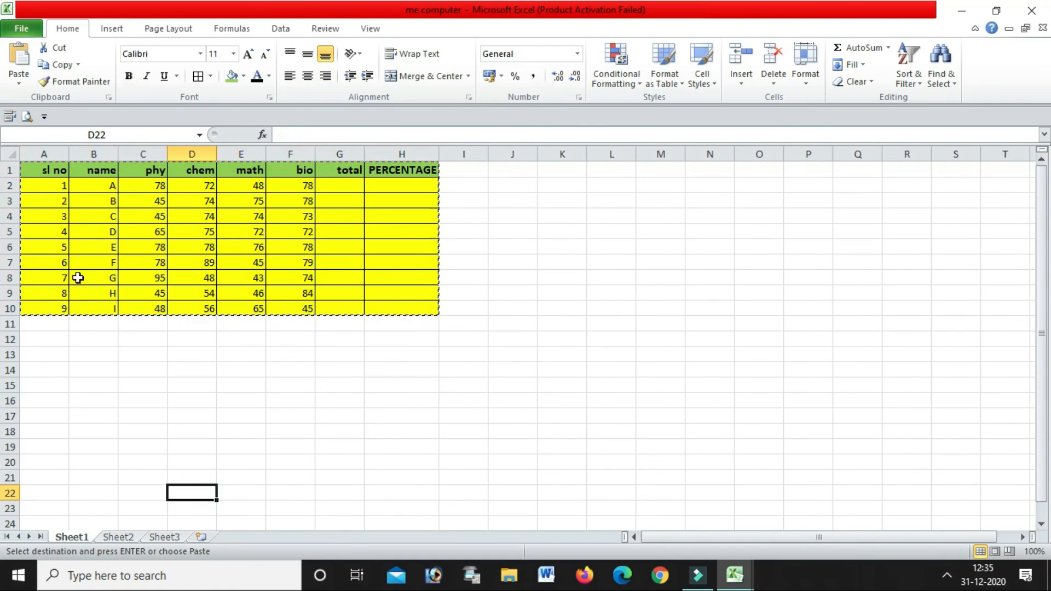
Cut the marks table, cells A1 to H10 on Sheet1, and paste it starting at cell E7 of Sheet2.
left_click_drag(35, 171, 423, 306)
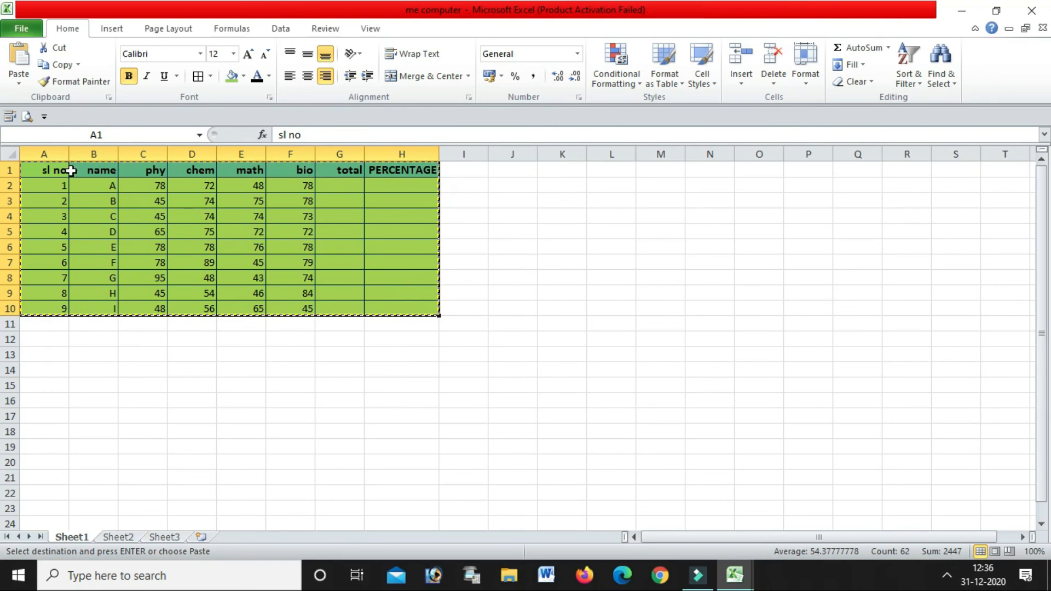
left_click(60, 49)
left_click(118, 537)
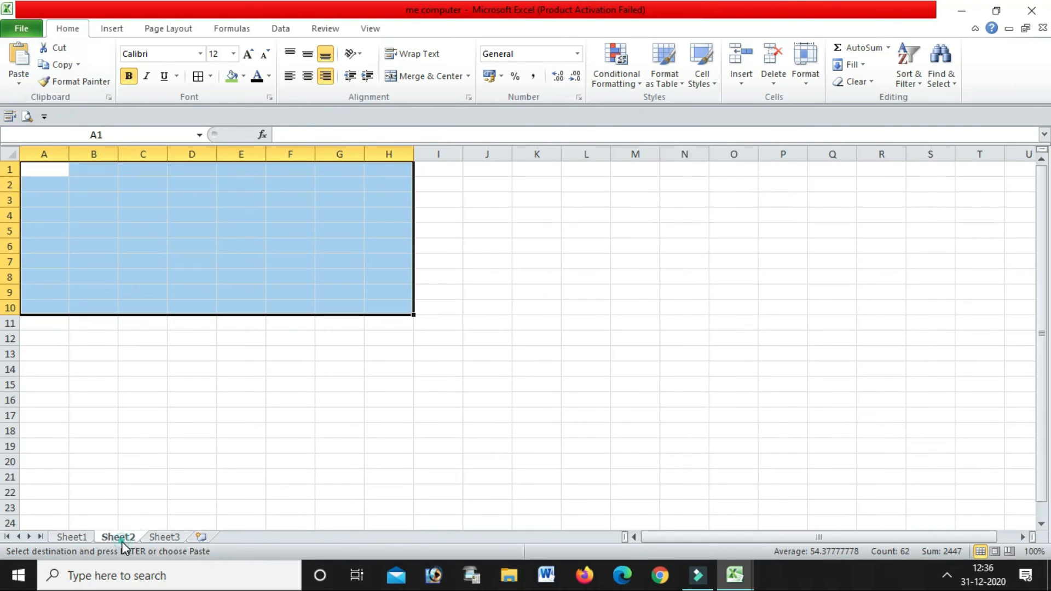
left_click(170, 443)
left_click(49, 171)
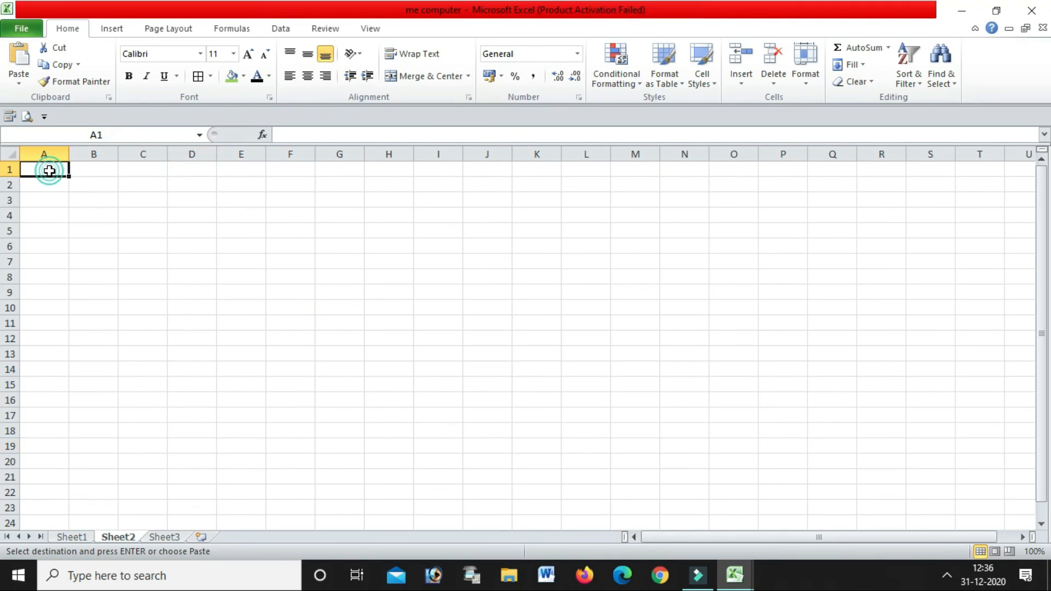
left_click(240, 232)
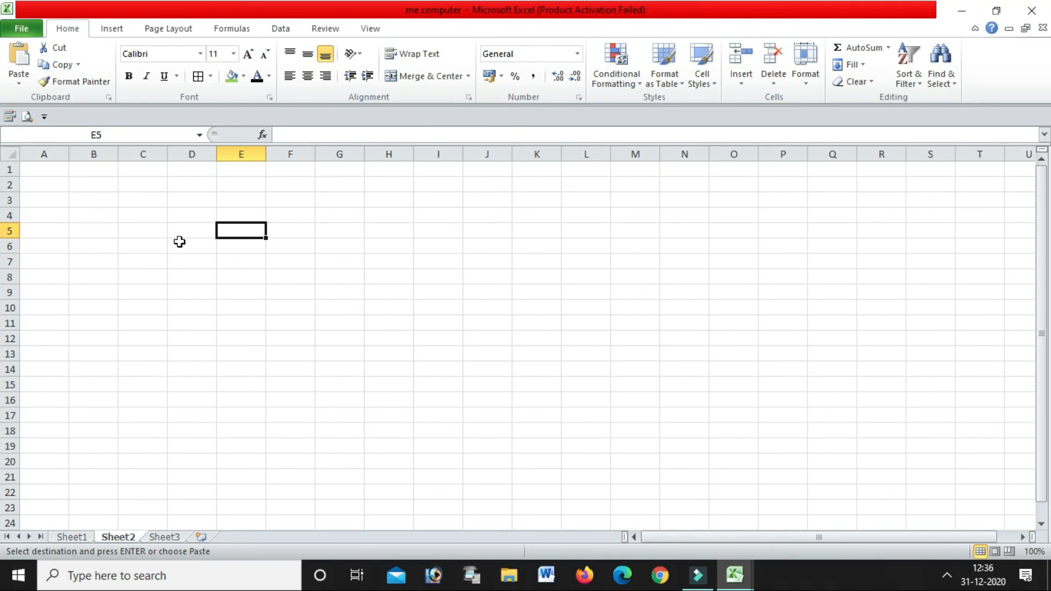
left_click(242, 258)
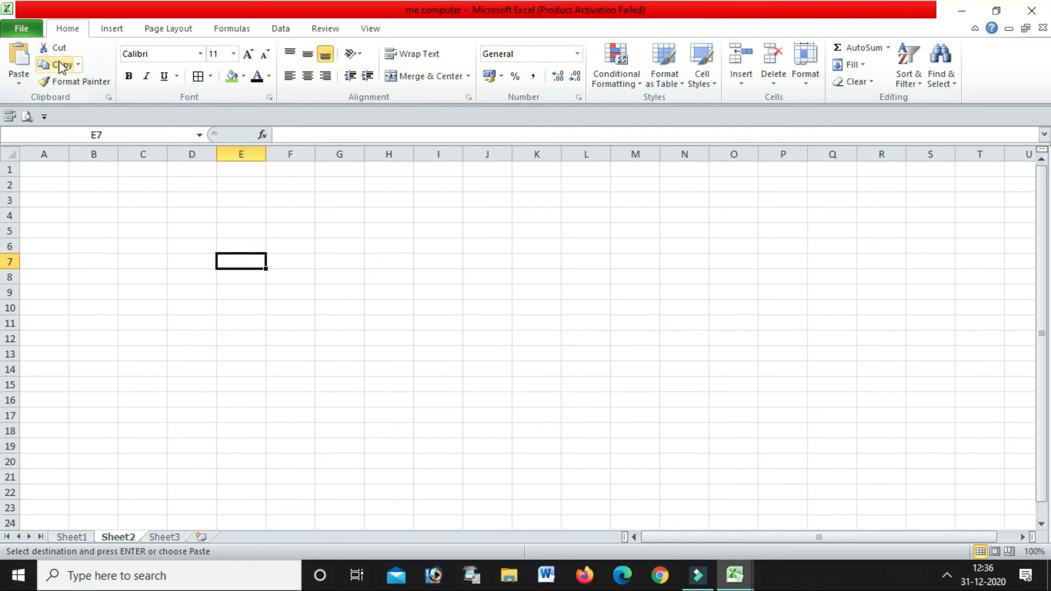
left_click(19, 60)
left_click(677, 476)
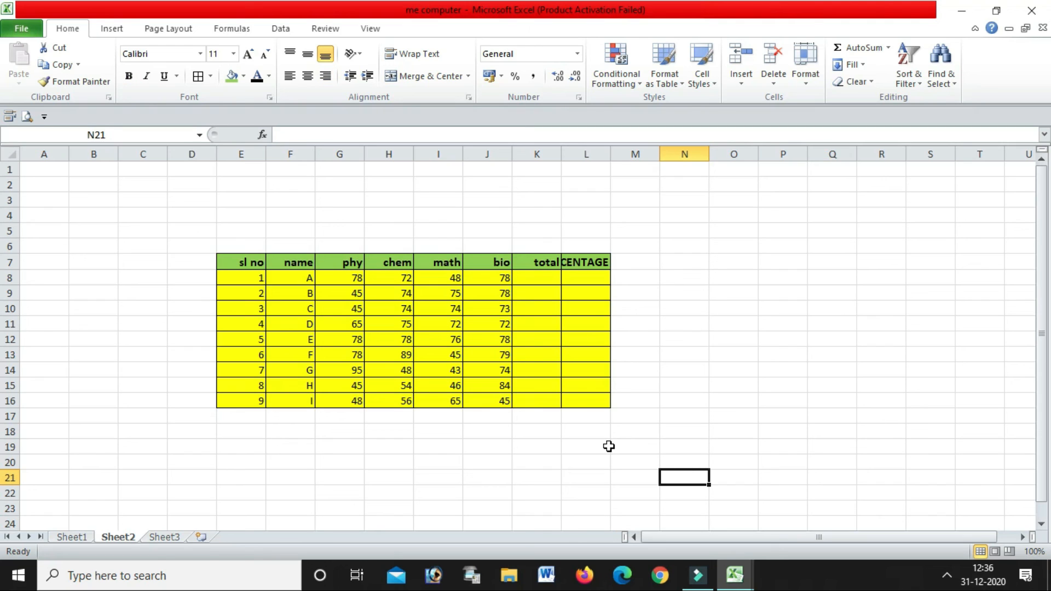
Undo the table move to Sheet2 and the latest alignment and header text color changes on Sheet1.
left_click(476, 462)
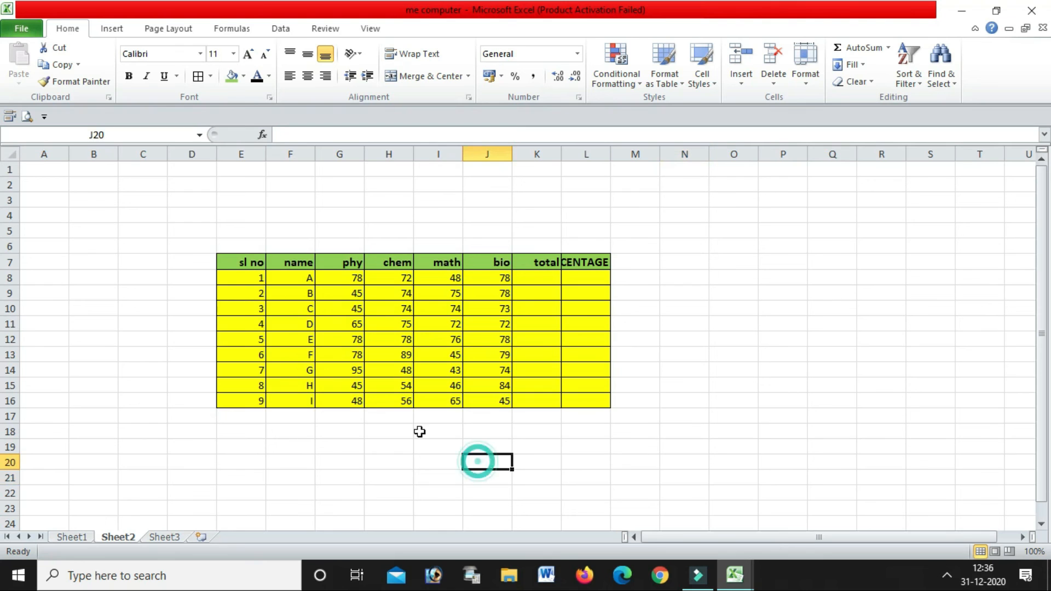
left_click_drag(241, 262, 585, 401)
key("ctrl+c")
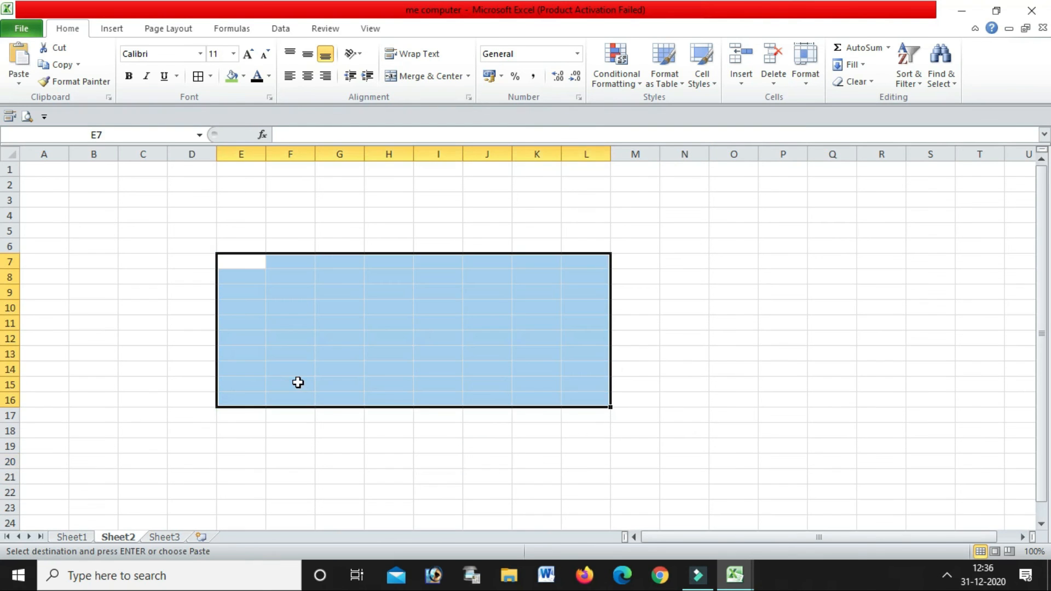
key("ctrl+Page_Up")
key("ctrl+z")
key("ctrl+z")
key("ctrl+z")
key("ctrl+z")
key("ctrl+z")
key("ctrl+z")
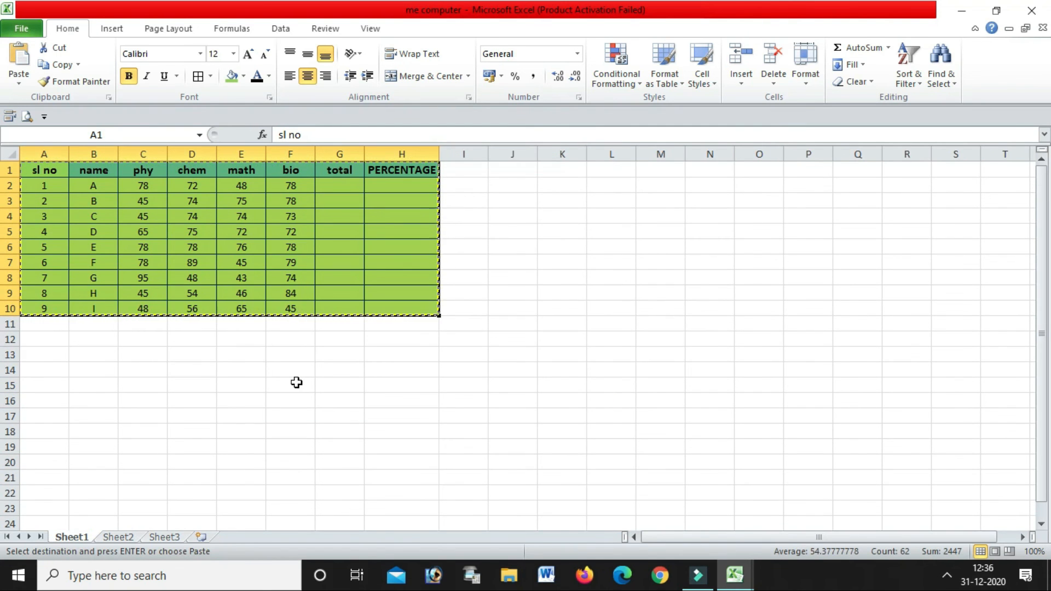
Deselect the marks table on Sheet1 and clear its copy outline.
left_click(324, 395)
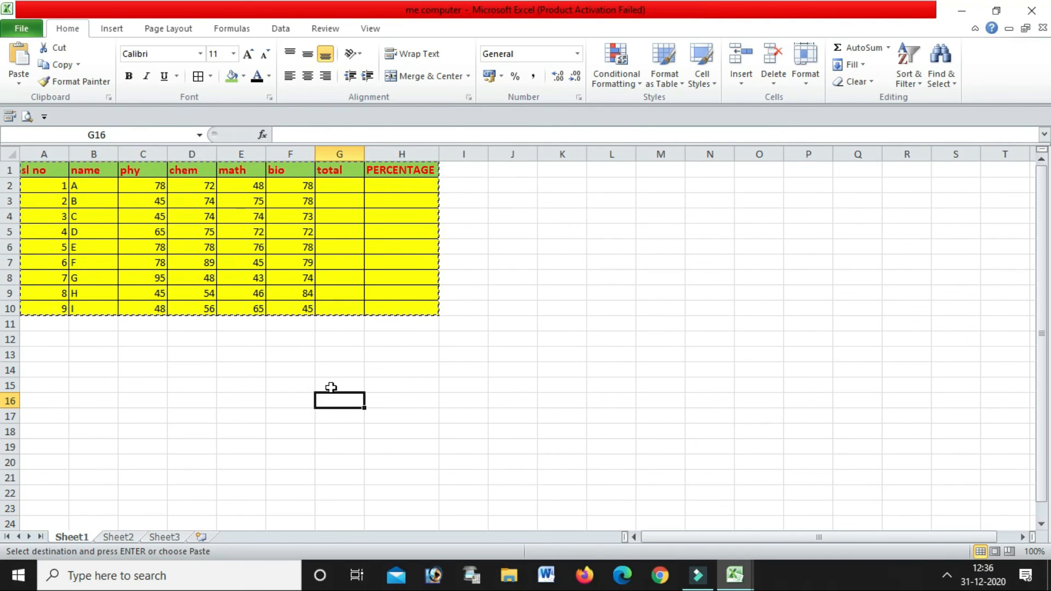
double_click(272, 417)
left_click(471, 416)
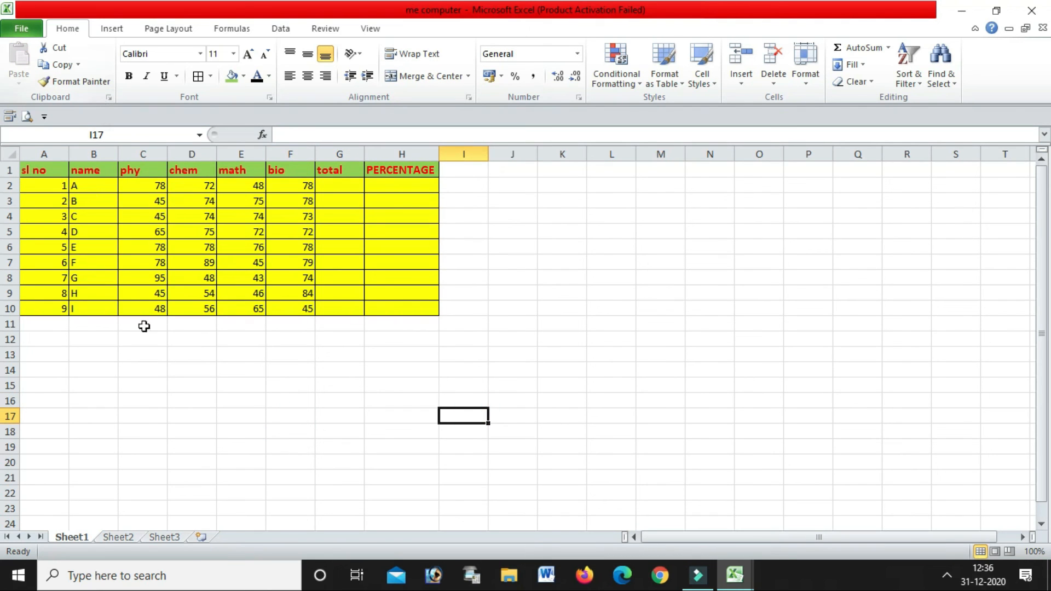
left_click(371, 508)
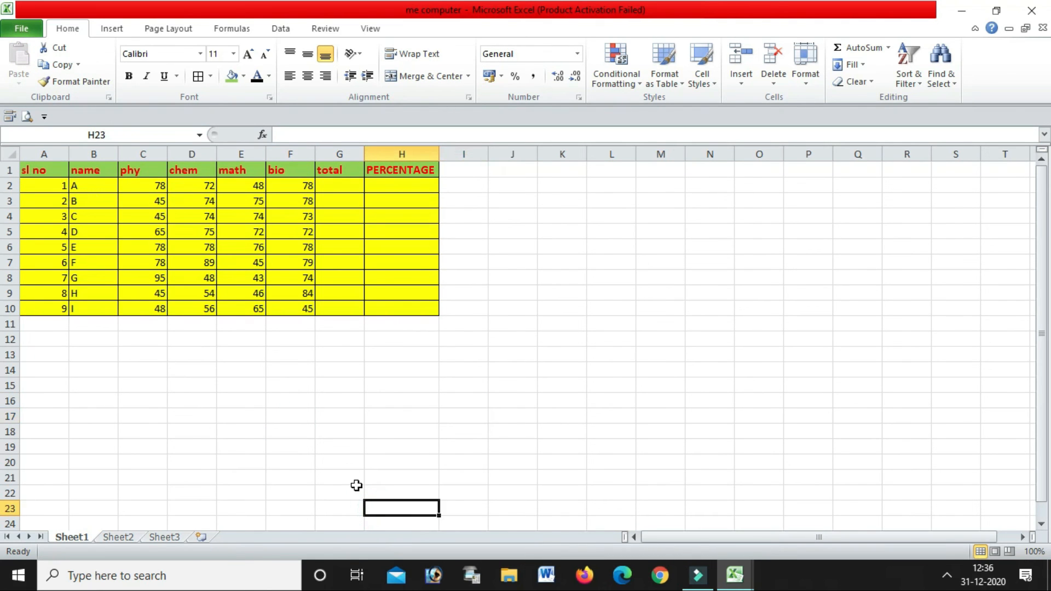